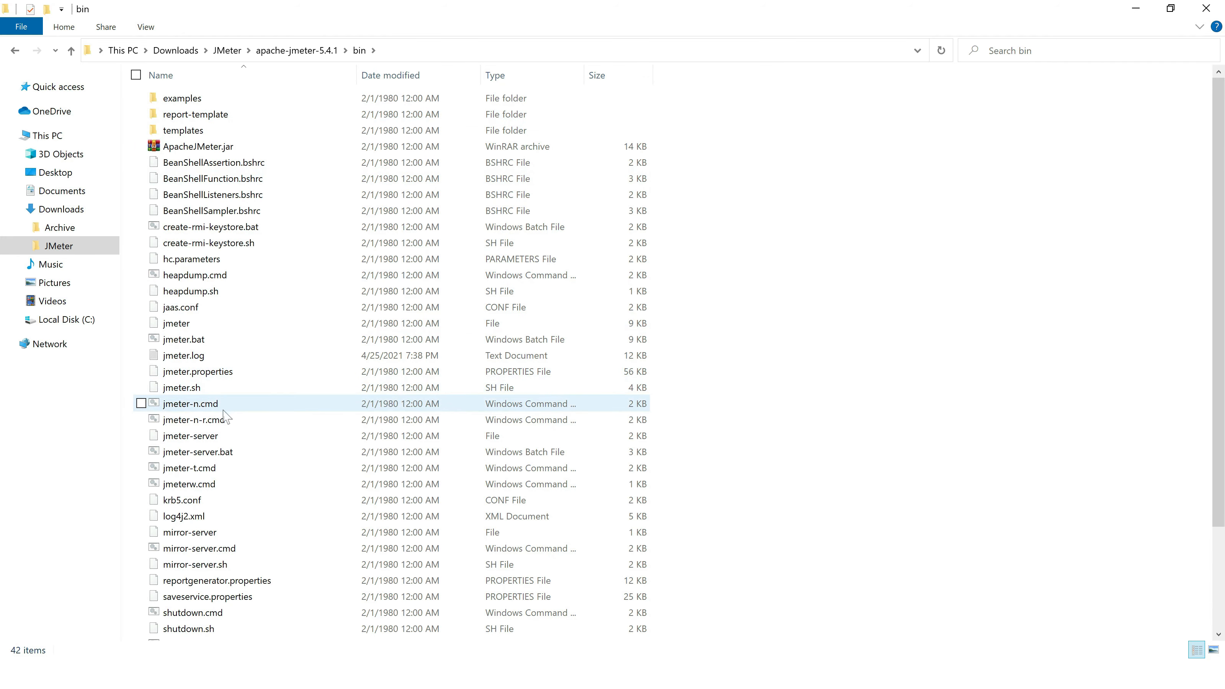
Launch JMeter from jmeter.bat, hide its console window and enlarge the JMeter window to full screen
double_click(184, 339)
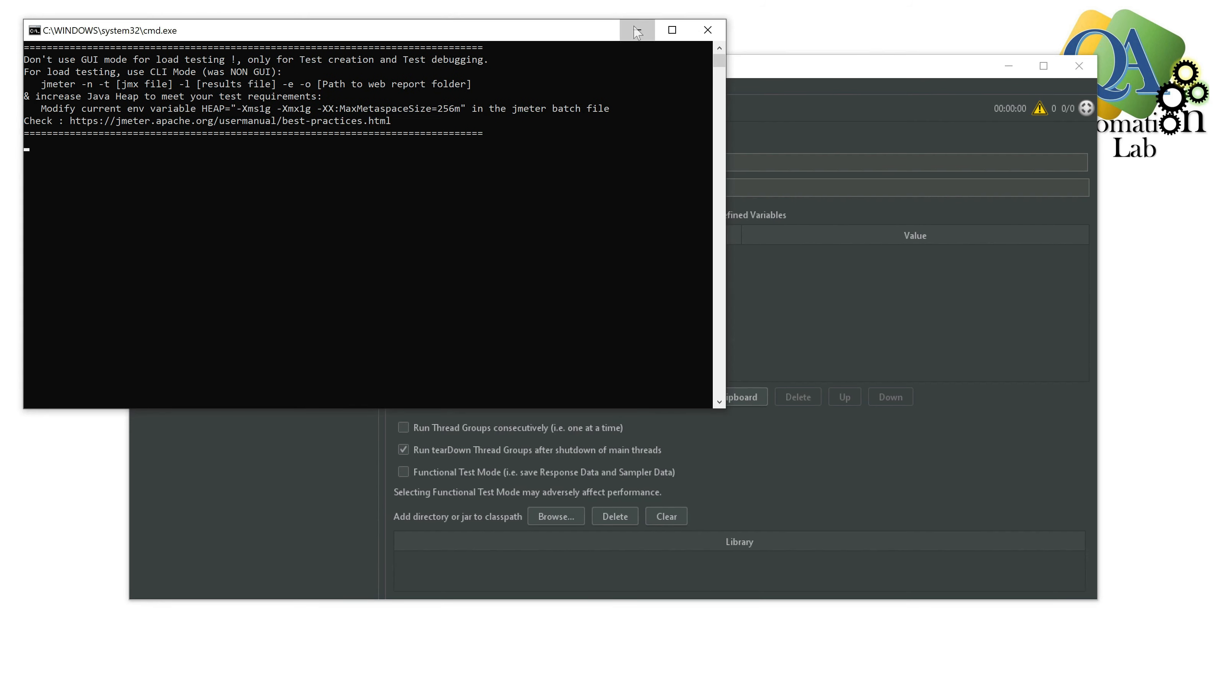
click(637, 33)
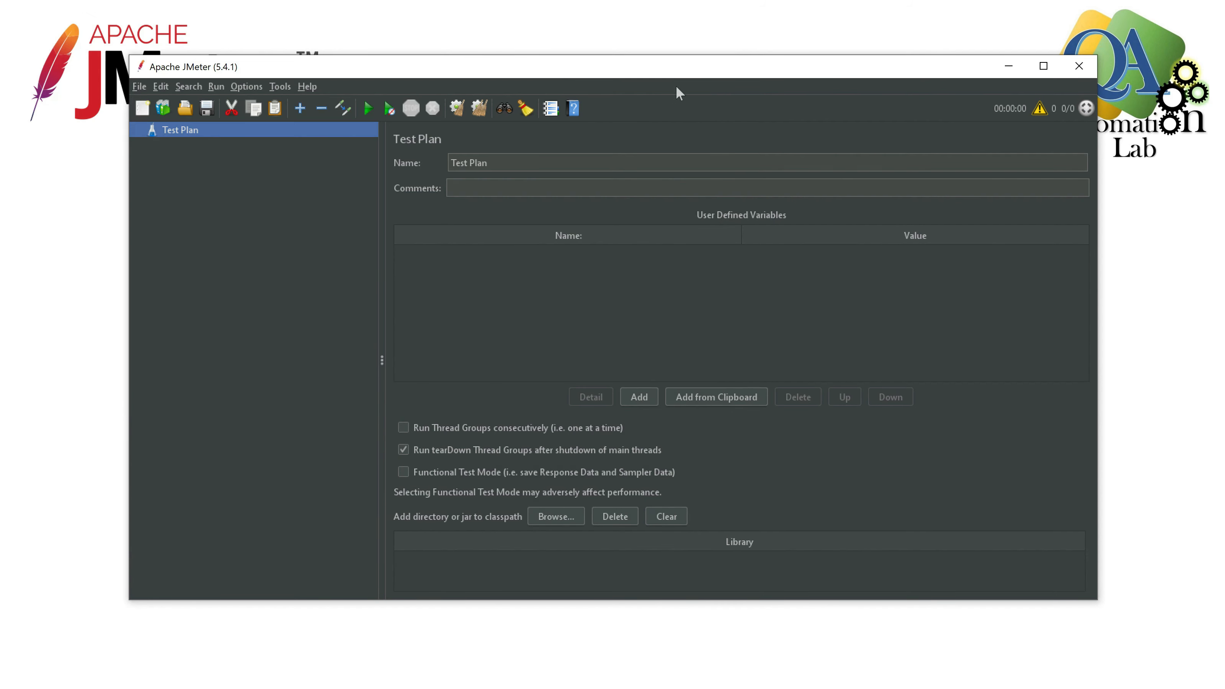
click(1046, 66)
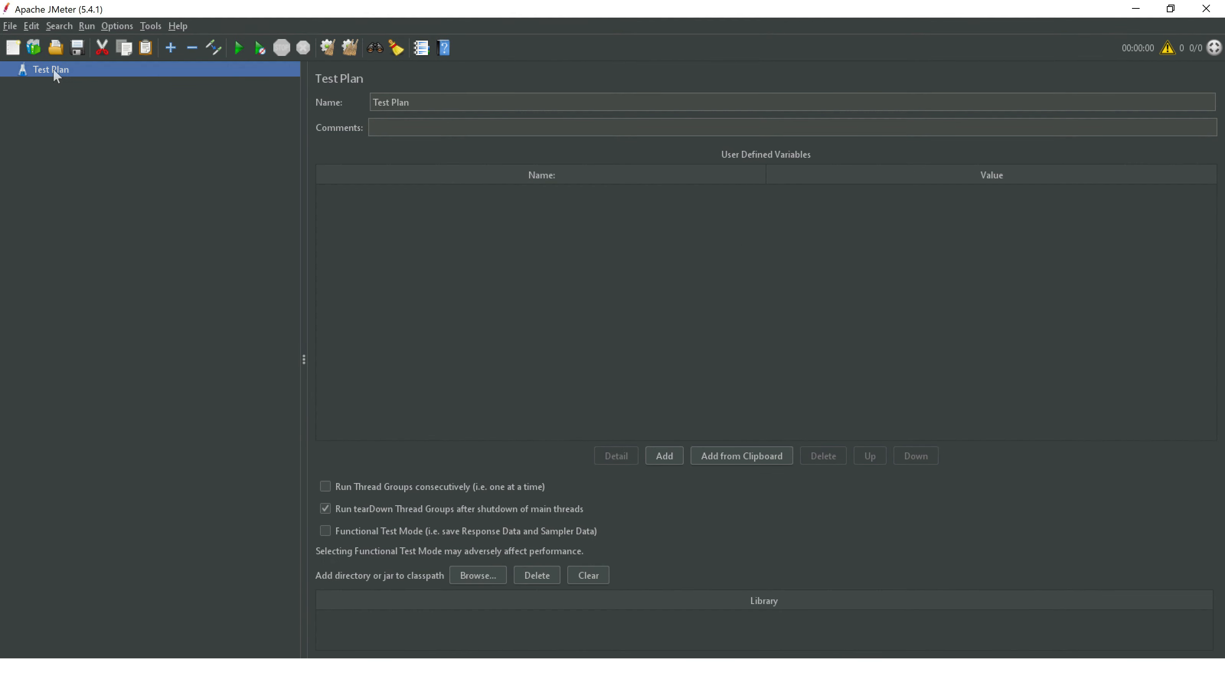
Add a Thread Group to the Test Plan
right_click(46, 68)
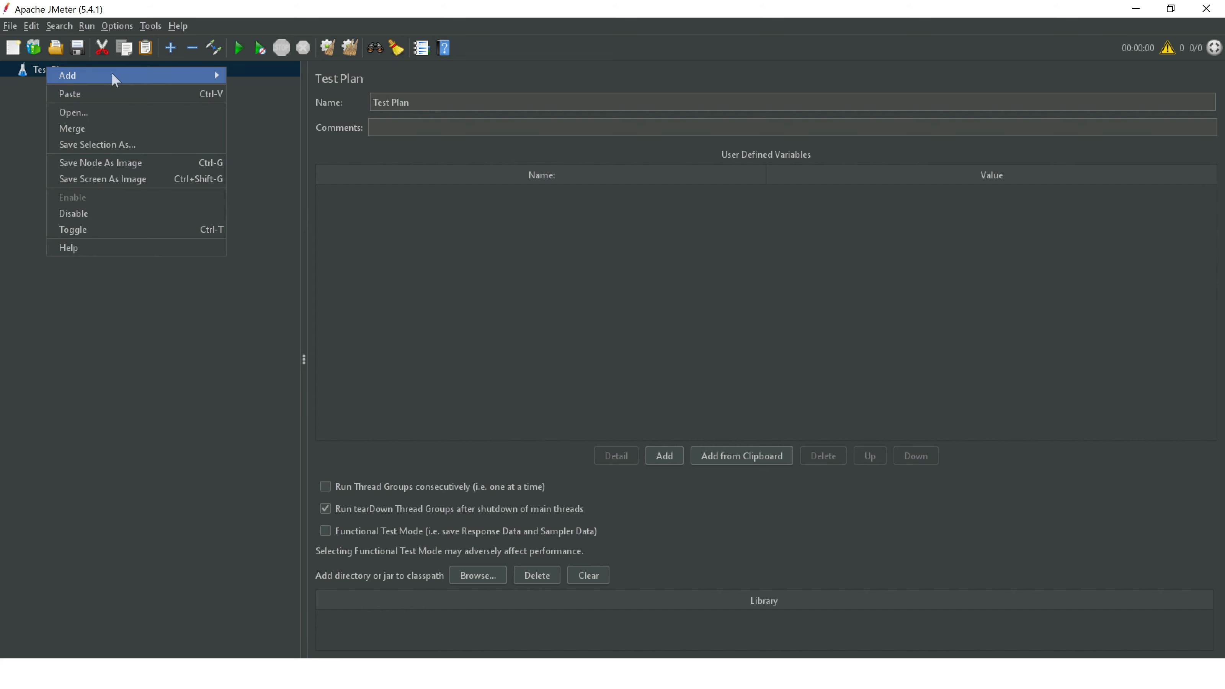
mouse_move(189, 74)
mouse_move(308, 76)
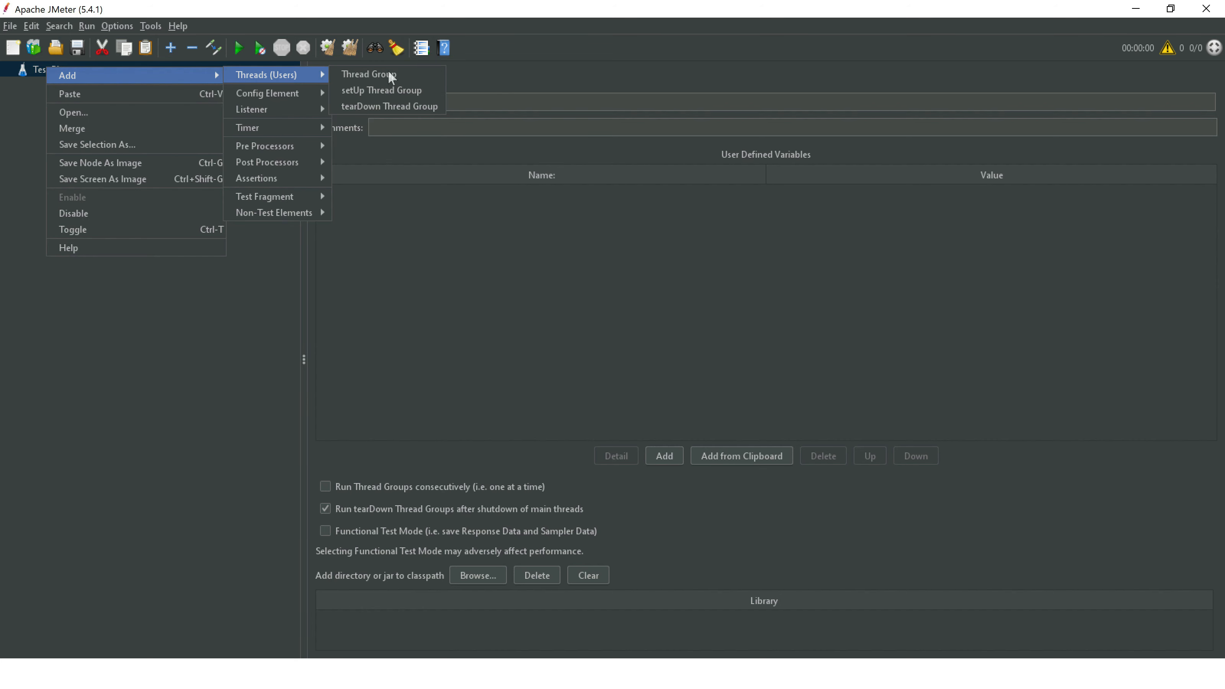
click(397, 76)
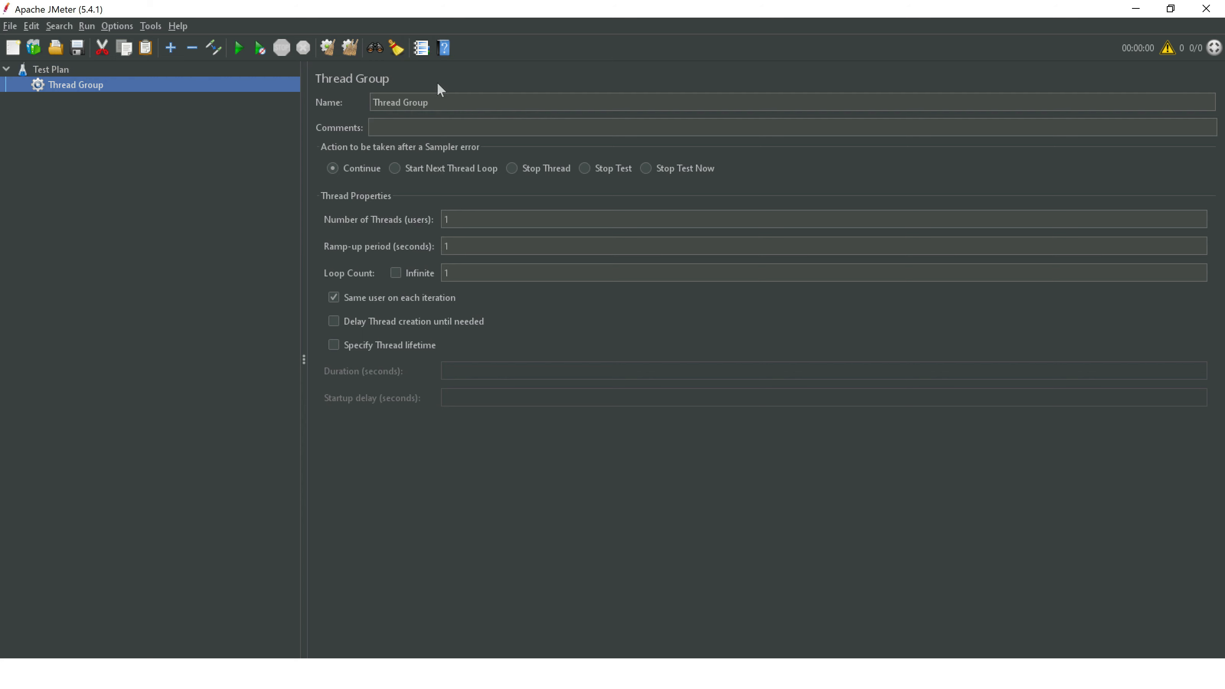
Rename the thread group as Assertion_Jmeter
click(443, 101)
key(BackSpace)
key(BackSpace)
key(BackSpace)
key(BackSpace)
key(BackSpace)
key(BackSpace)
key(BackSpace)
key(BackSpace)
key(BackSpace)
key(BackSpace)
key(BackSpace)
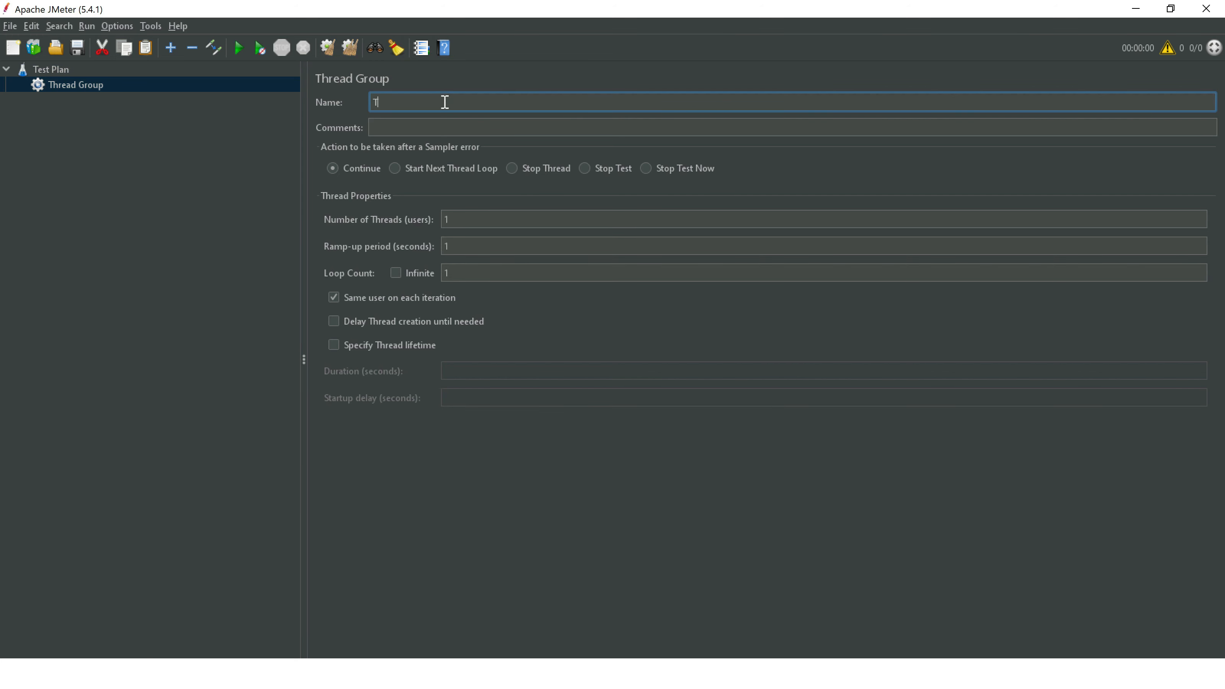
key(BackSpace)
text(Assertion_Jmeter)
Add an HTTP Request sampler to the Assertion_Jmeter thread group
right_click(84, 83)
mouse_move(260, 94)
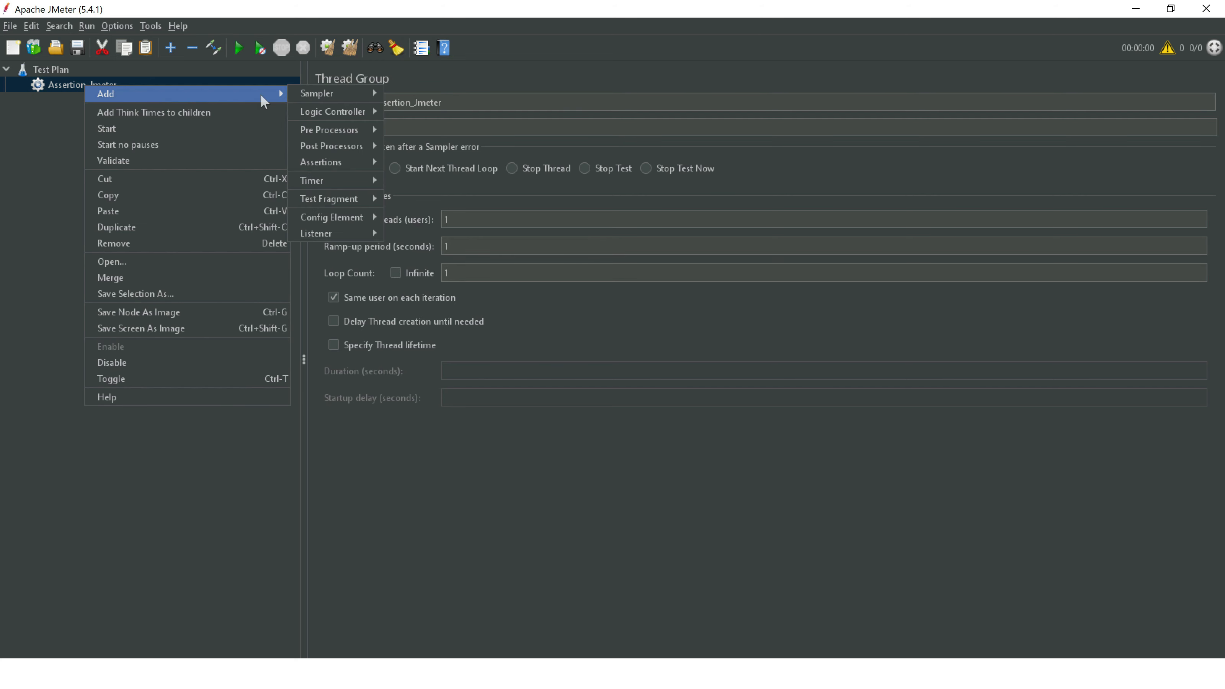
mouse_move(314, 89)
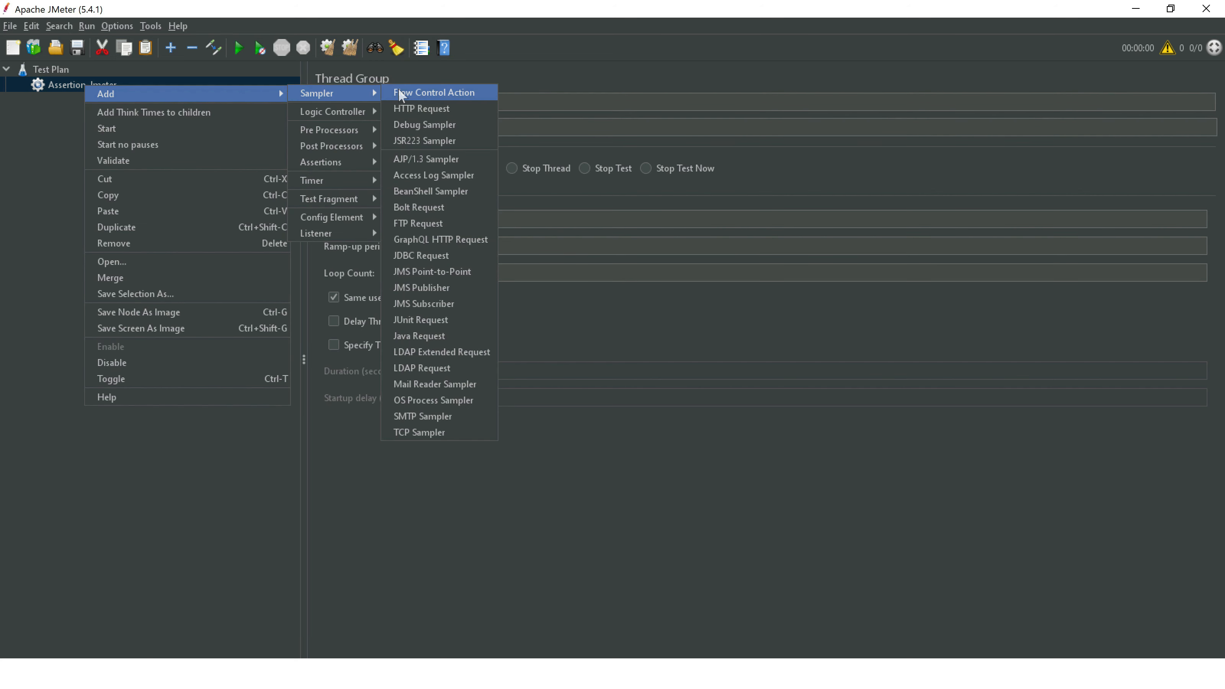
click(436, 108)
Add a View Results Tree listener to the Assertion_Jmeter thread group
right_click(80, 96)
click(80, 82)
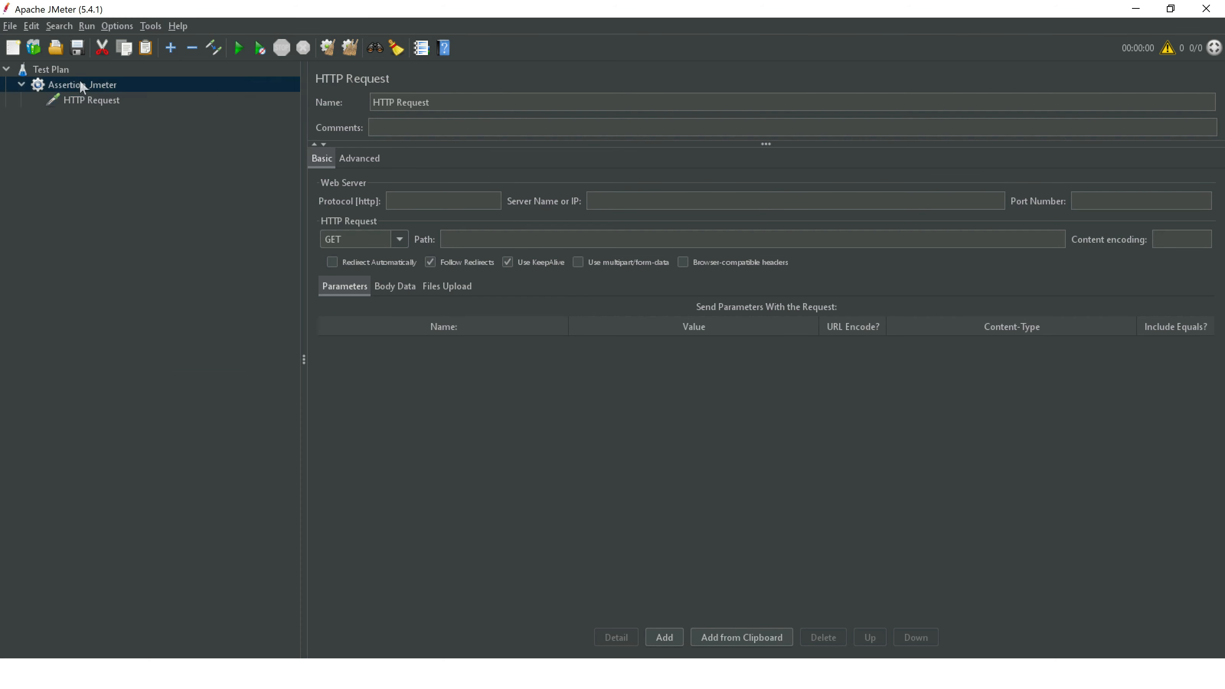
right_click(80, 82)
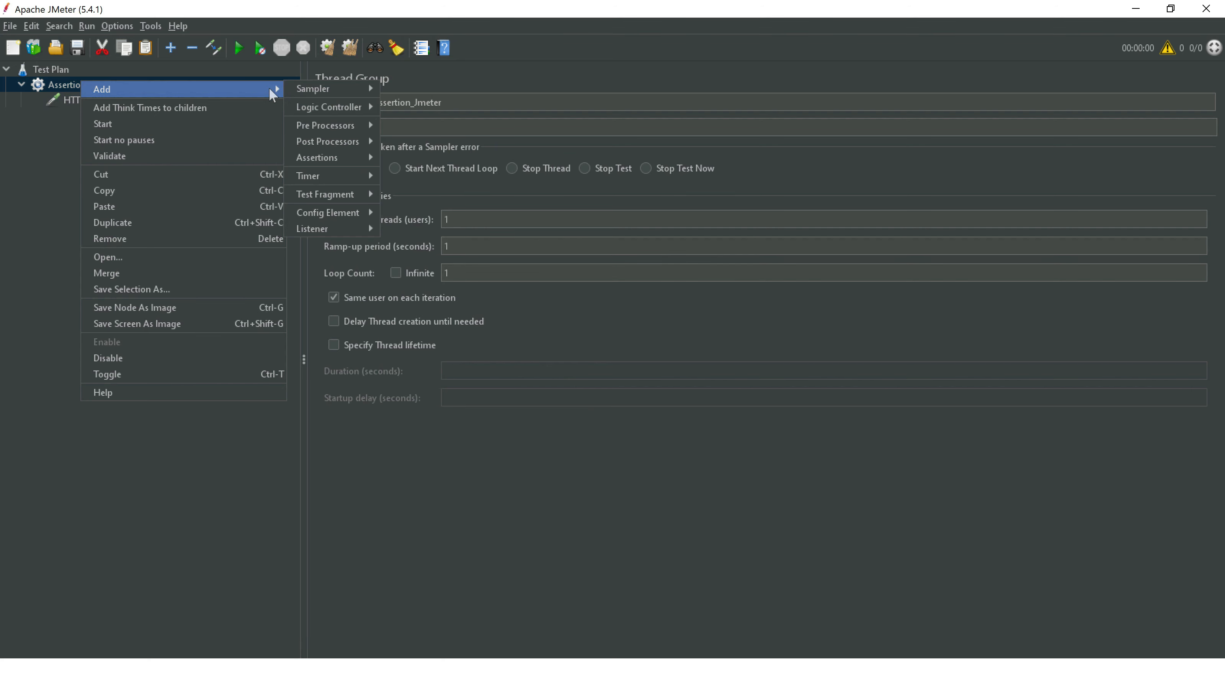
mouse_move(347, 230)
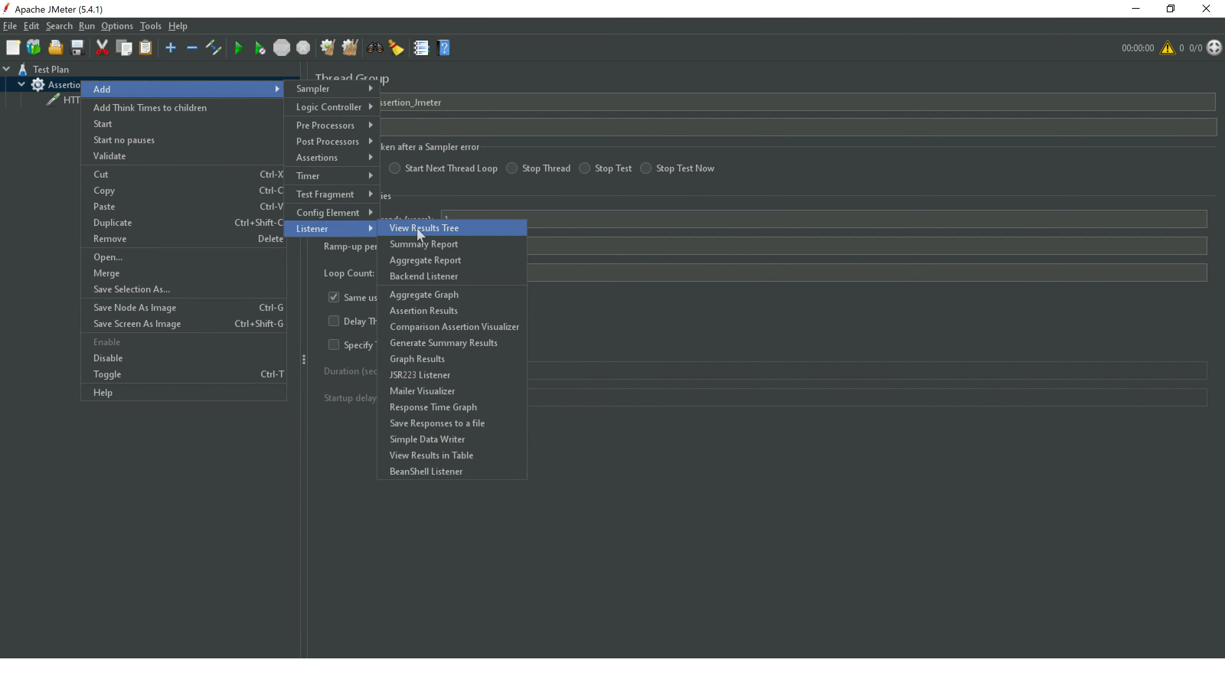
click(431, 234)
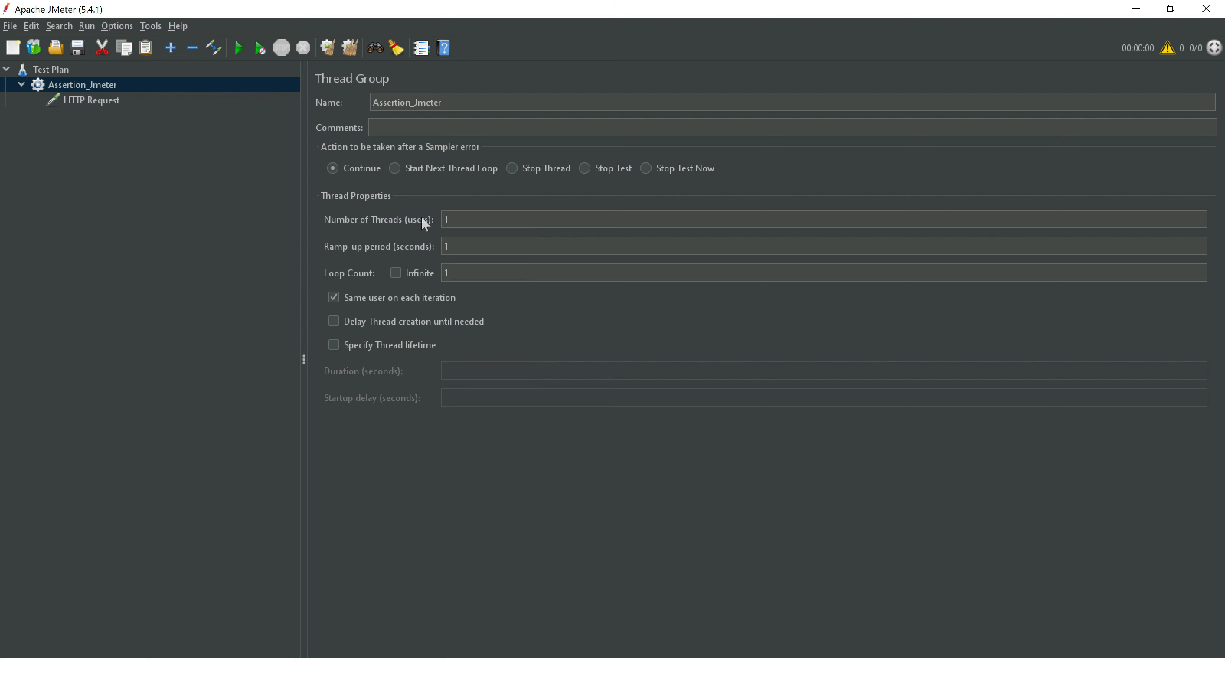
Add a View Results in Table listener to the Assertion_Jmeter thread group
right_click(77, 83)
mouse_move(260, 91)
mouse_move(338, 231)
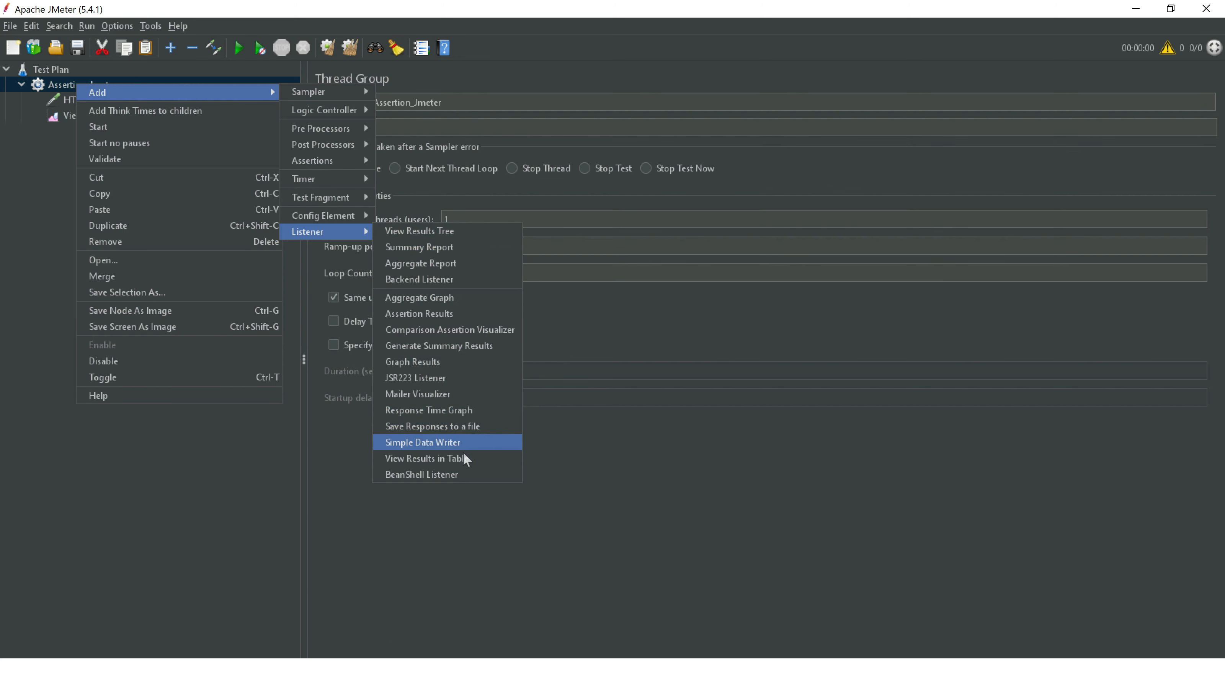
click(464, 463)
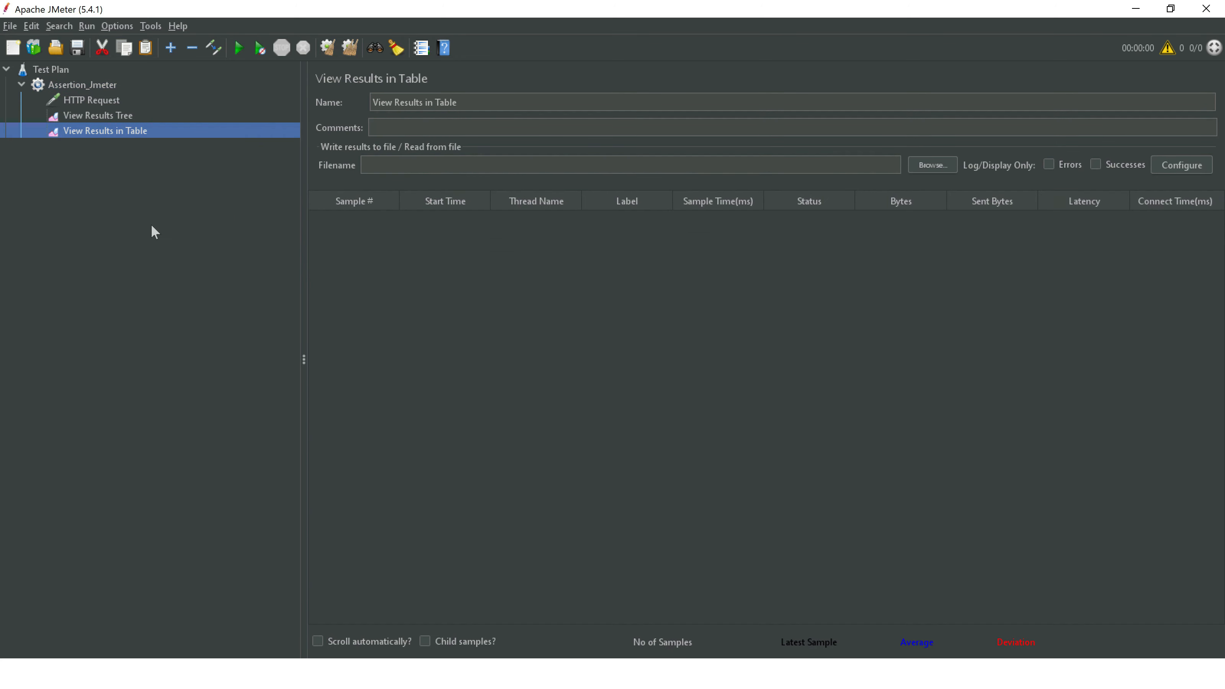
Show the HTTP Request settings, switch to the browser, open demoblaze.com and copy the URL of its Home page
click(100, 104)
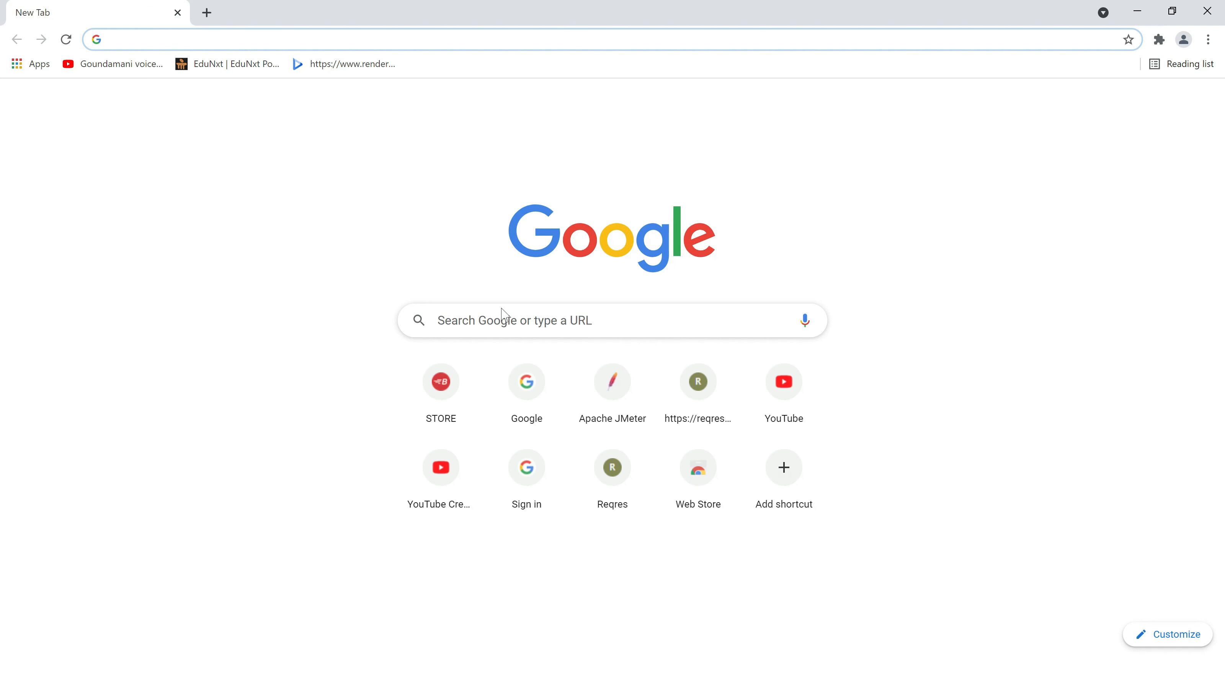
text(demo)
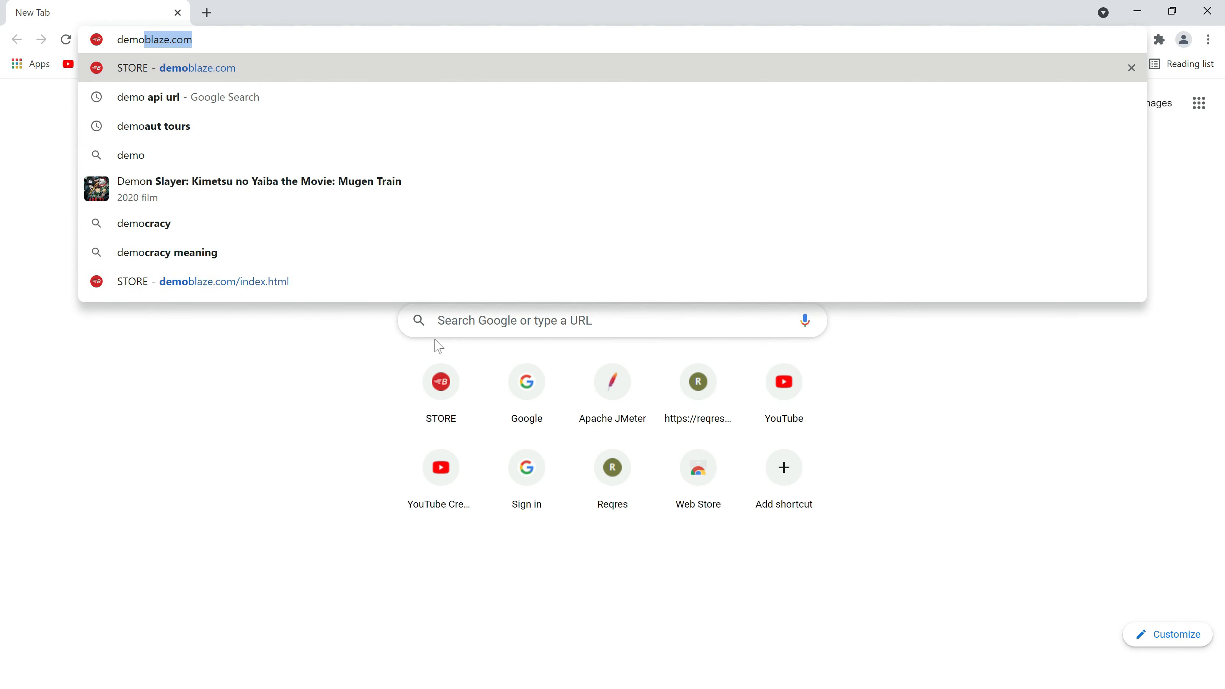
text(blaze.com)
key(Return)
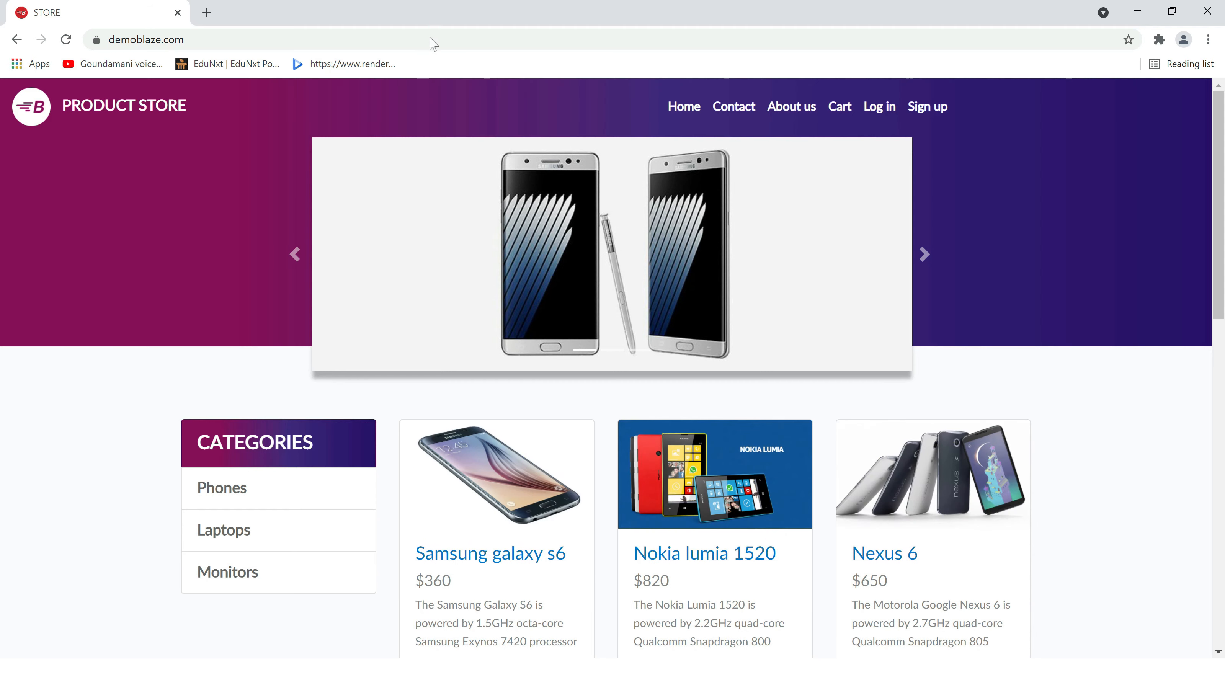
click(693, 108)
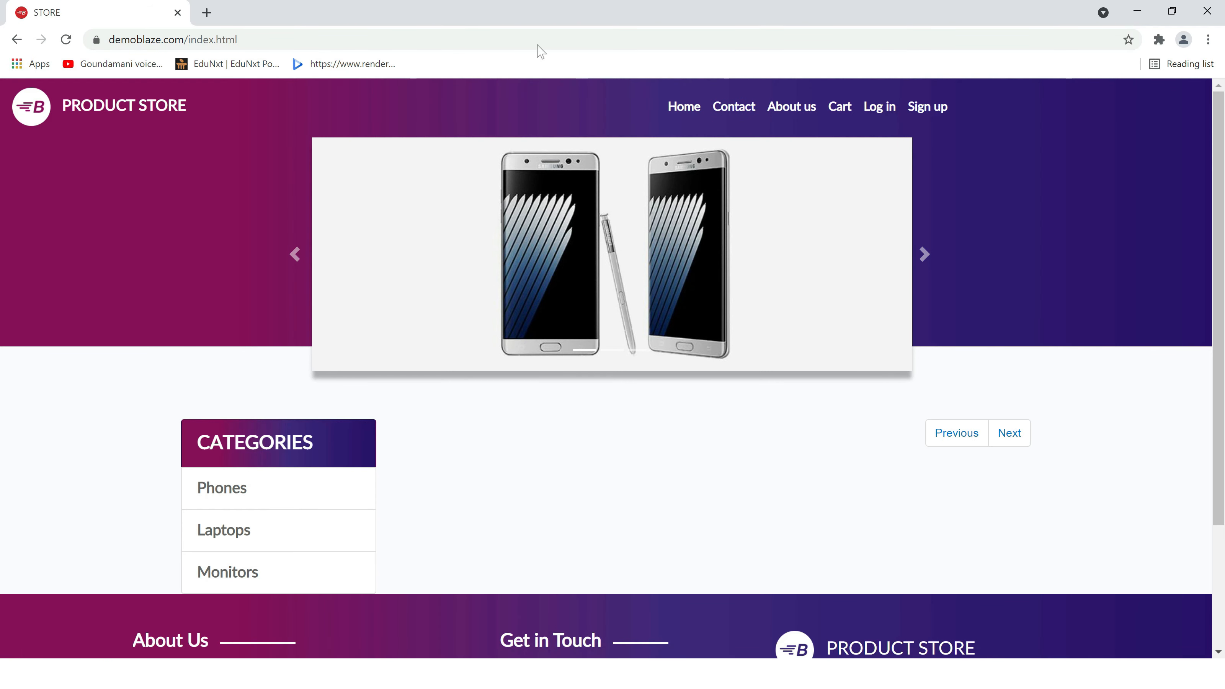
click(485, 48)
key(ctrl+c)
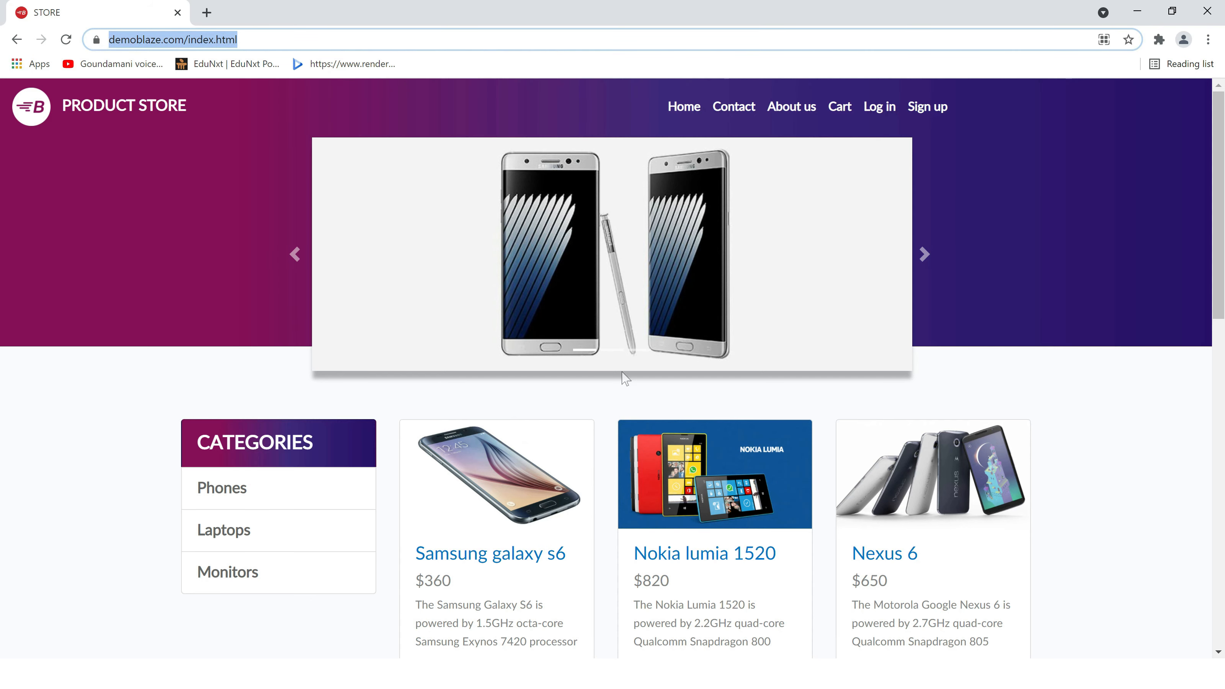
key(alt+Tab)
click(694, 261)
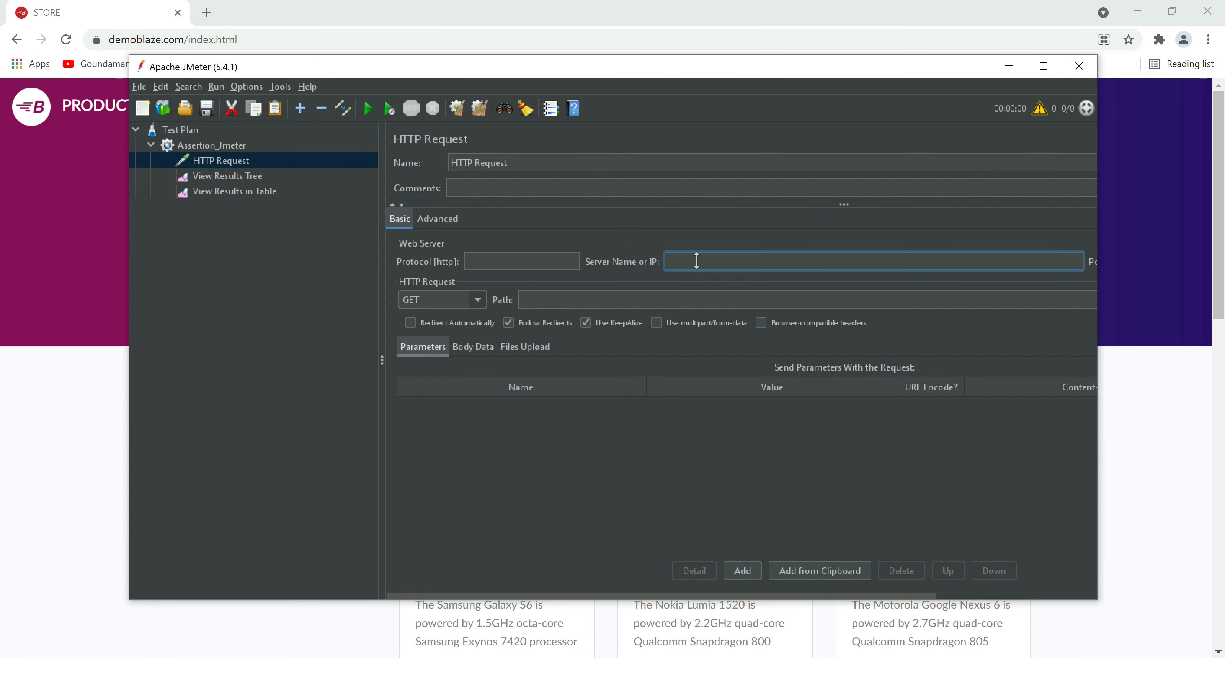
key(ctrl+v)
drag(699, 261, 656, 259)
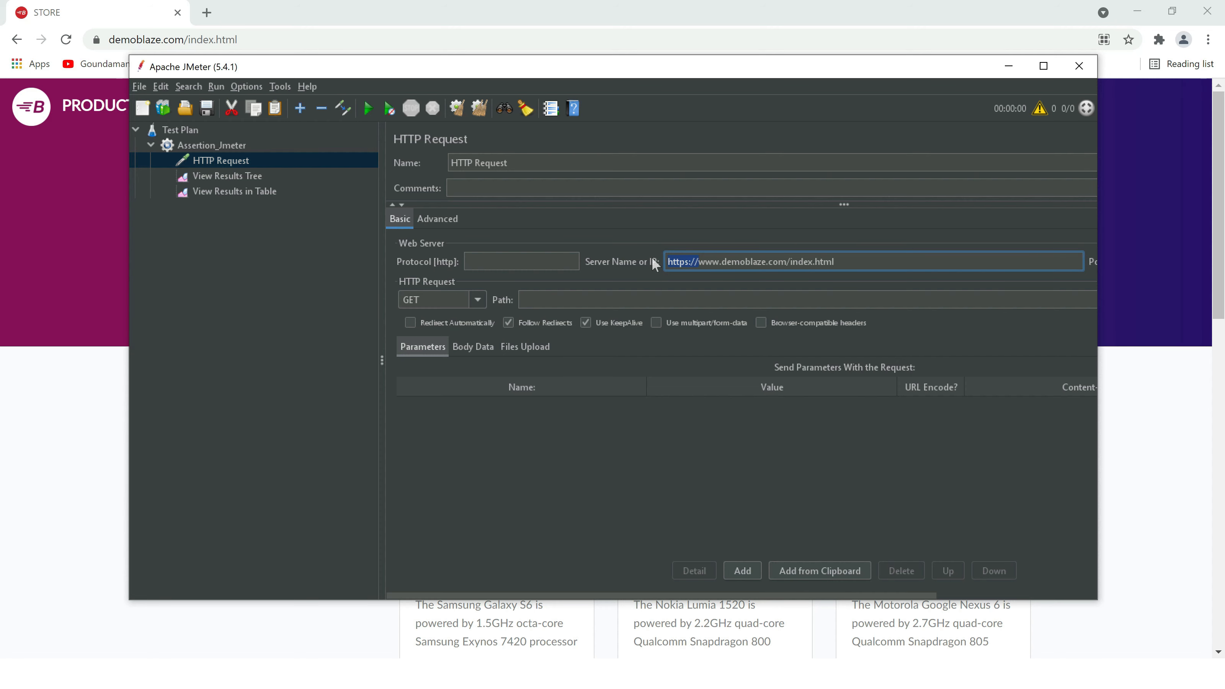
key(BackSpace)
click(512, 261)
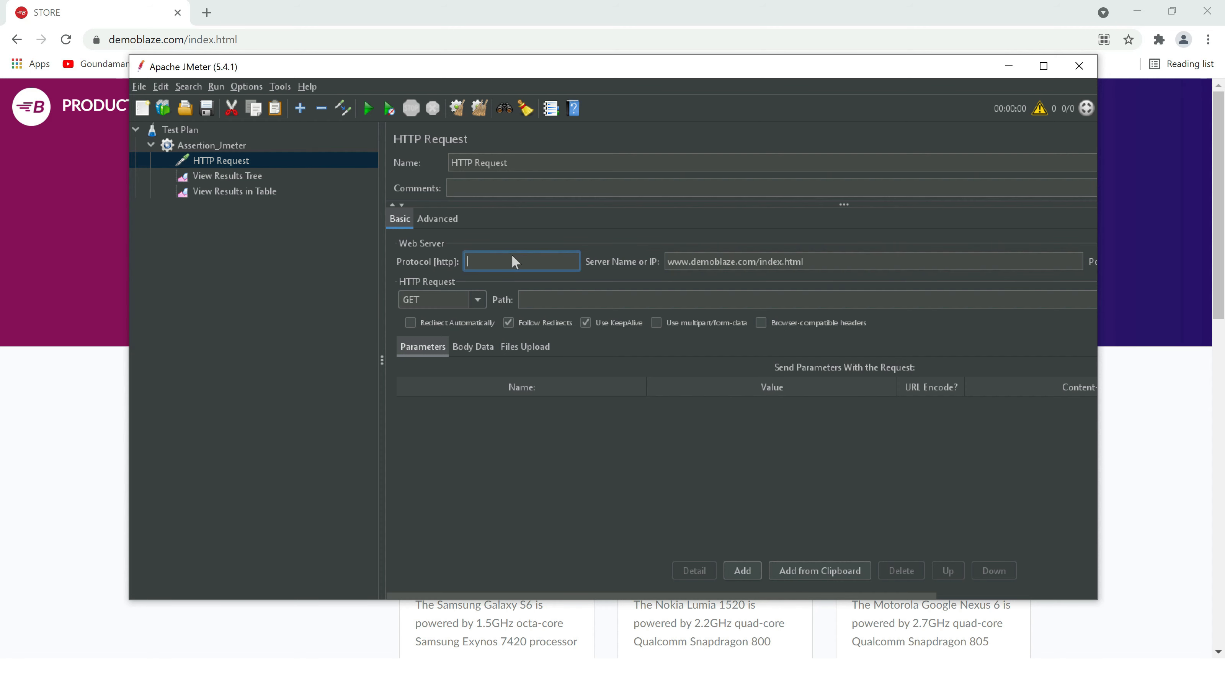
key(BackSpace)
key(BackSpace)
key(BackSpace)
click(814, 261)
drag(814, 261, 756, 261)
key(ctrl+c)
key(BackSpace)
click(627, 300)
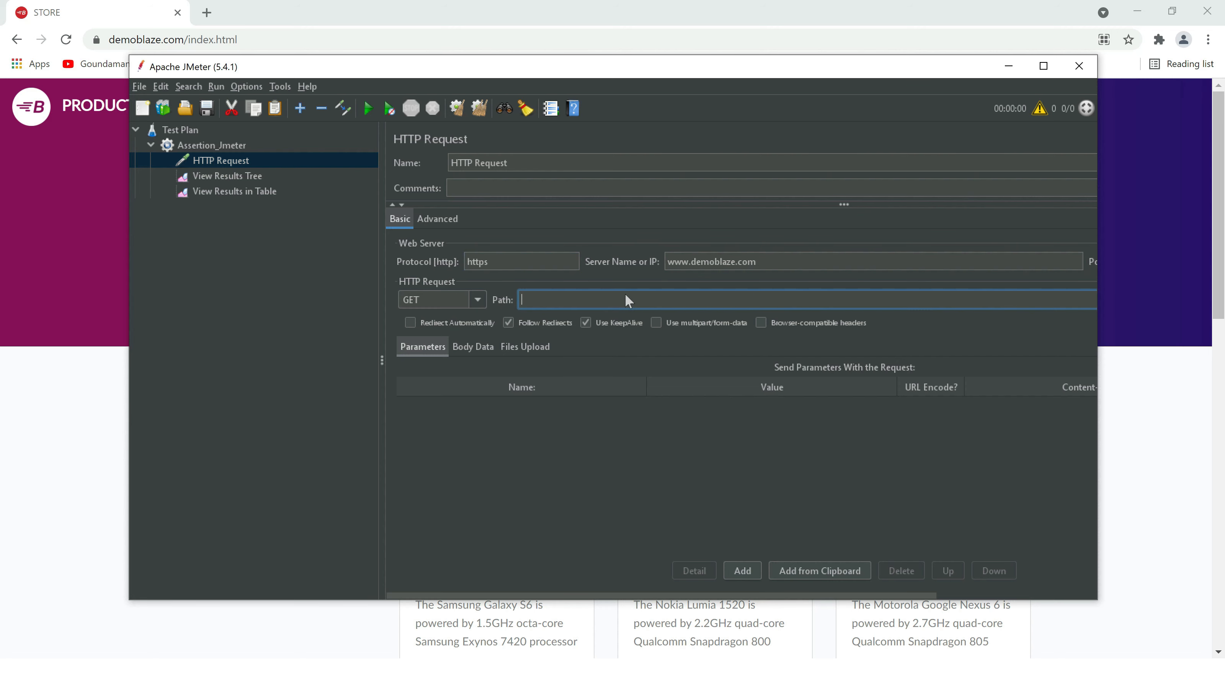
key(ctrl+v)
click(531, 417)
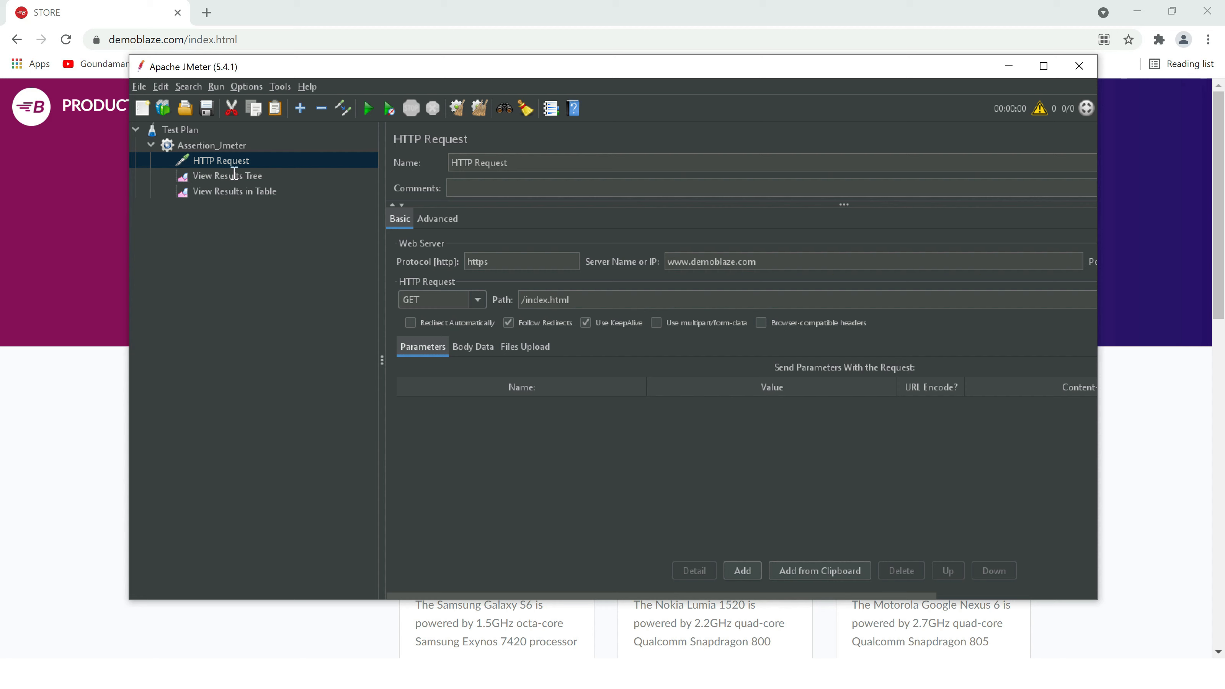
Start saving the test plan and create a new folder named Session3 inside the Jmeter_Tutorial folder
click(205, 109)
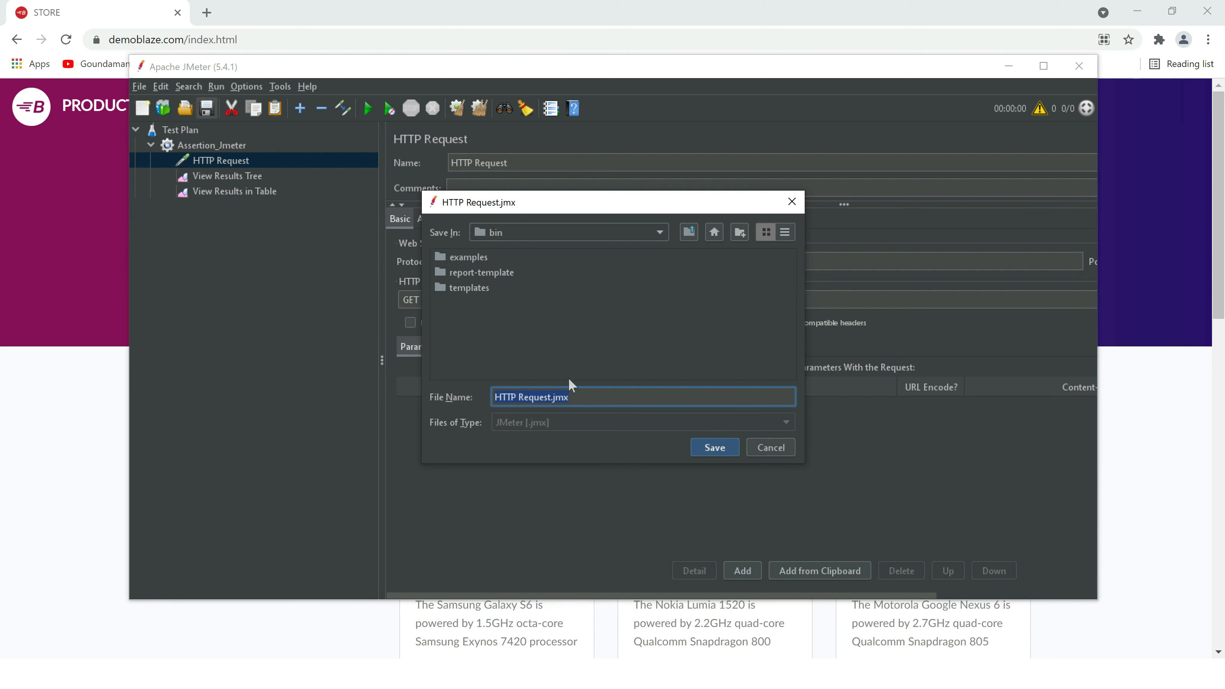
click(715, 234)
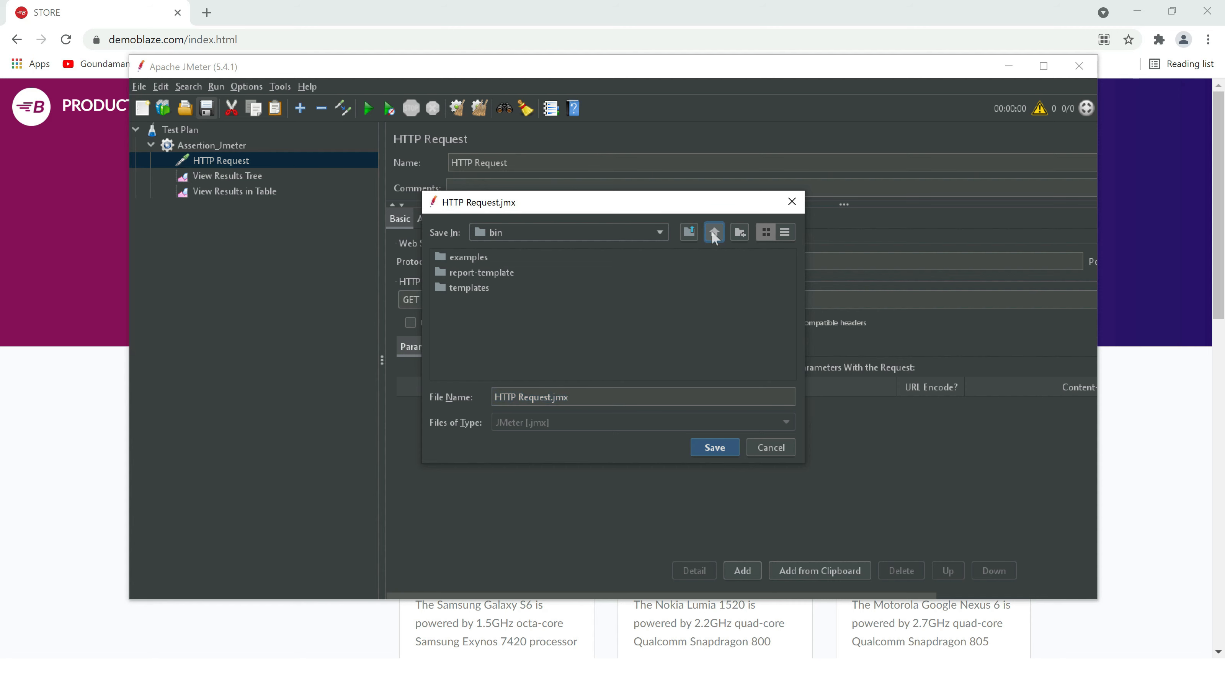
double_click(547, 345)
text(n3)
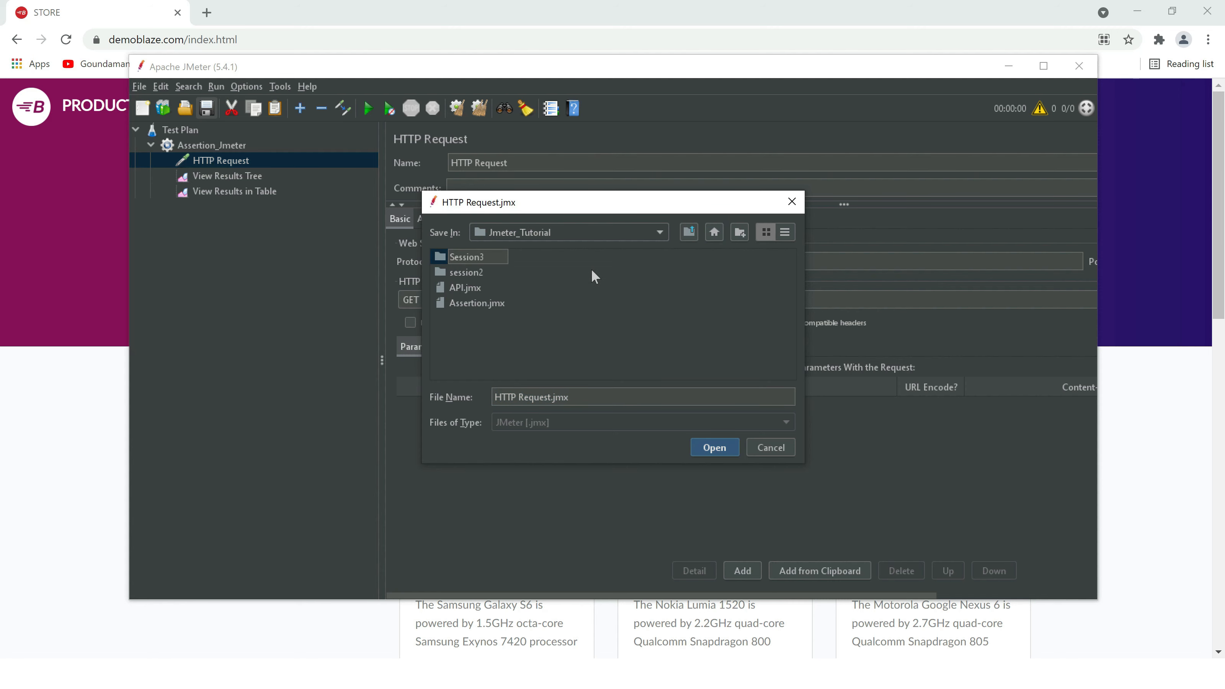
key(Return)
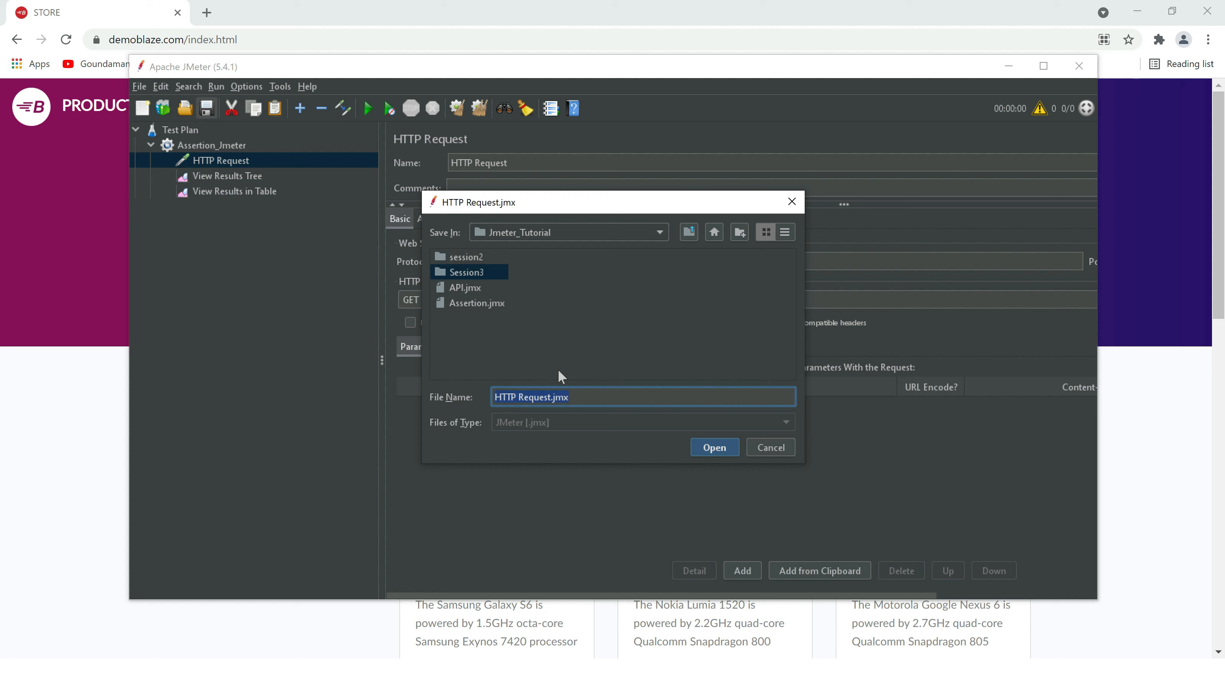
Save the test plan in the Session3 folder as Assertion.jmx
double_click(476, 272)
click(543, 397)
click(552, 396)
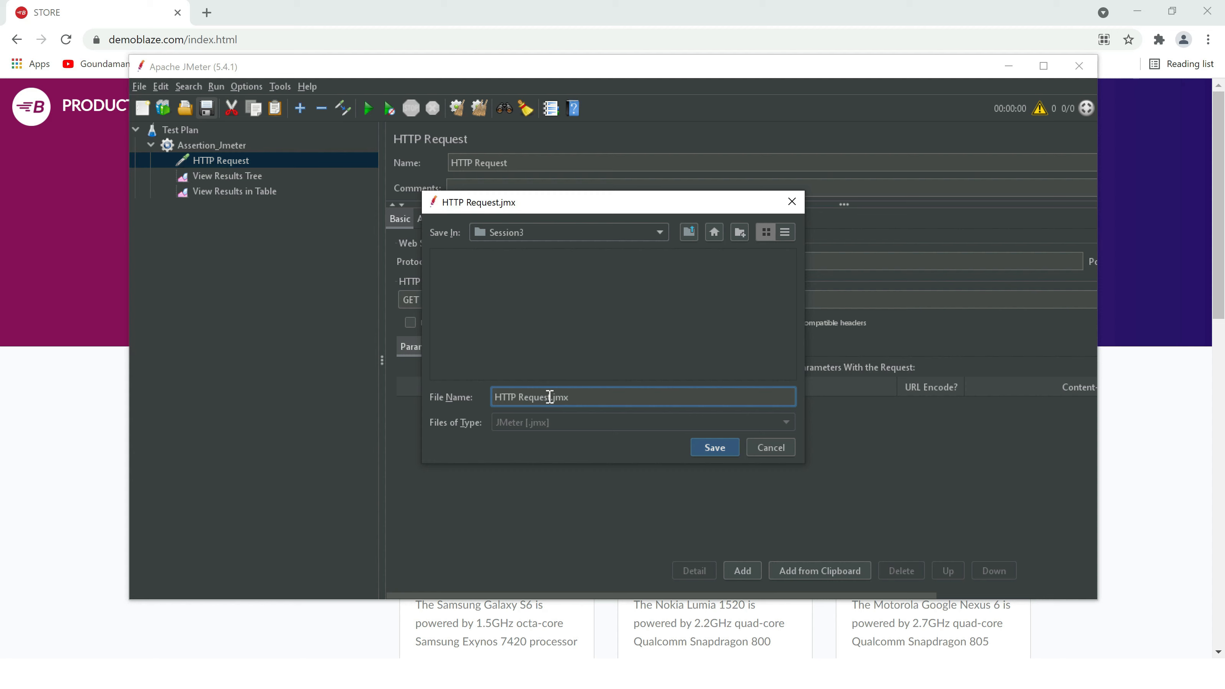
key(BackSpace)
key(BackSpace)
key(BackSpace)
key(BackSpace)
key(BackSpace)
key(BackSpace)
key(BackSpace)
key(BackSpace)
key(BackSpace)
key(BackSpace)
key(BackSpace)
key(BackSpace)
text(Assertion)
click(718, 451)
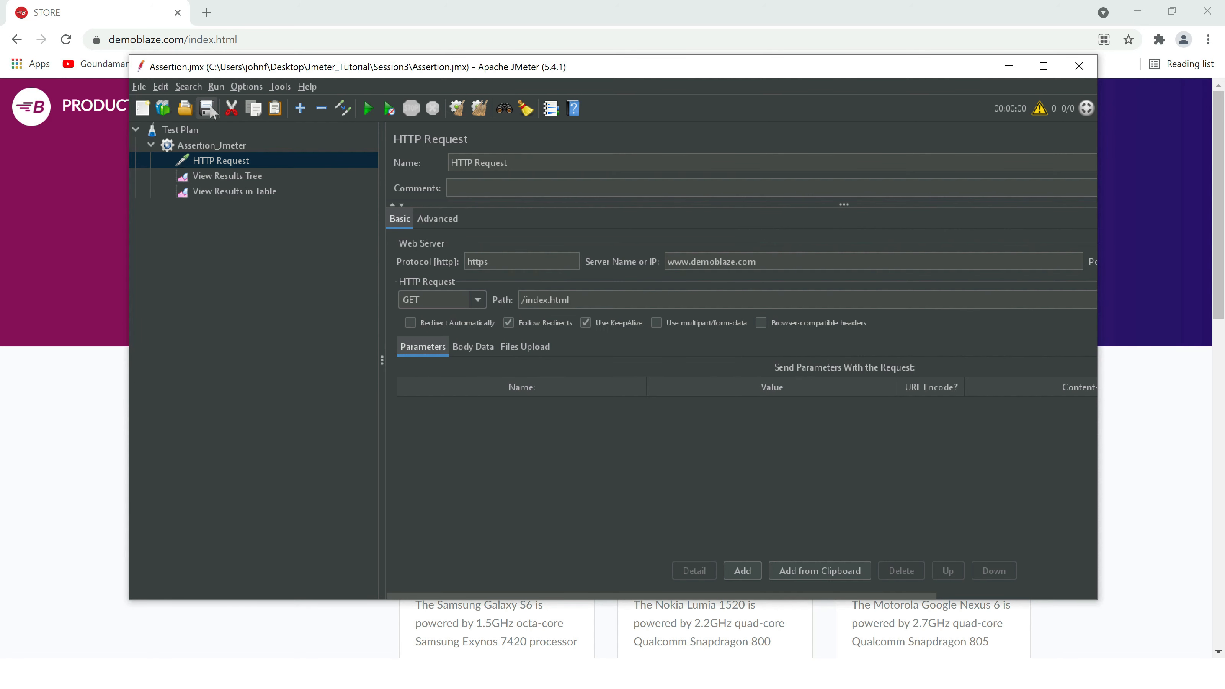
Run the test plan with View Results Tree shown and examine the response body of the HTTP Request sample
click(247, 178)
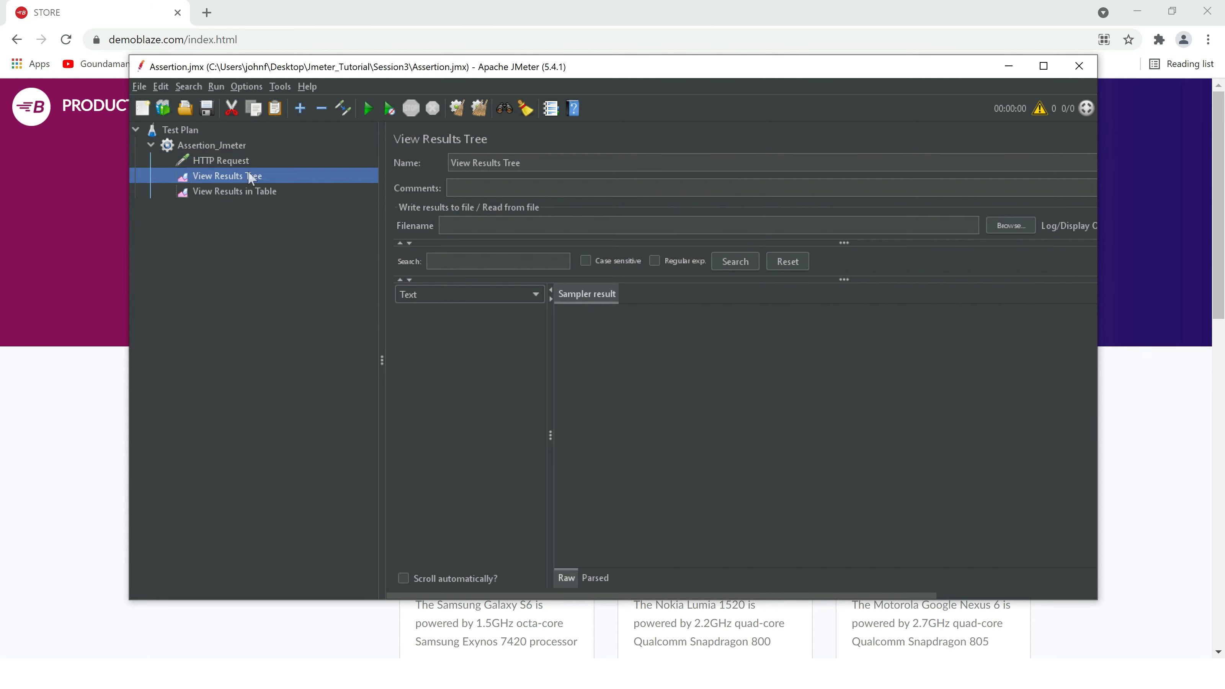
click(369, 108)
click(459, 314)
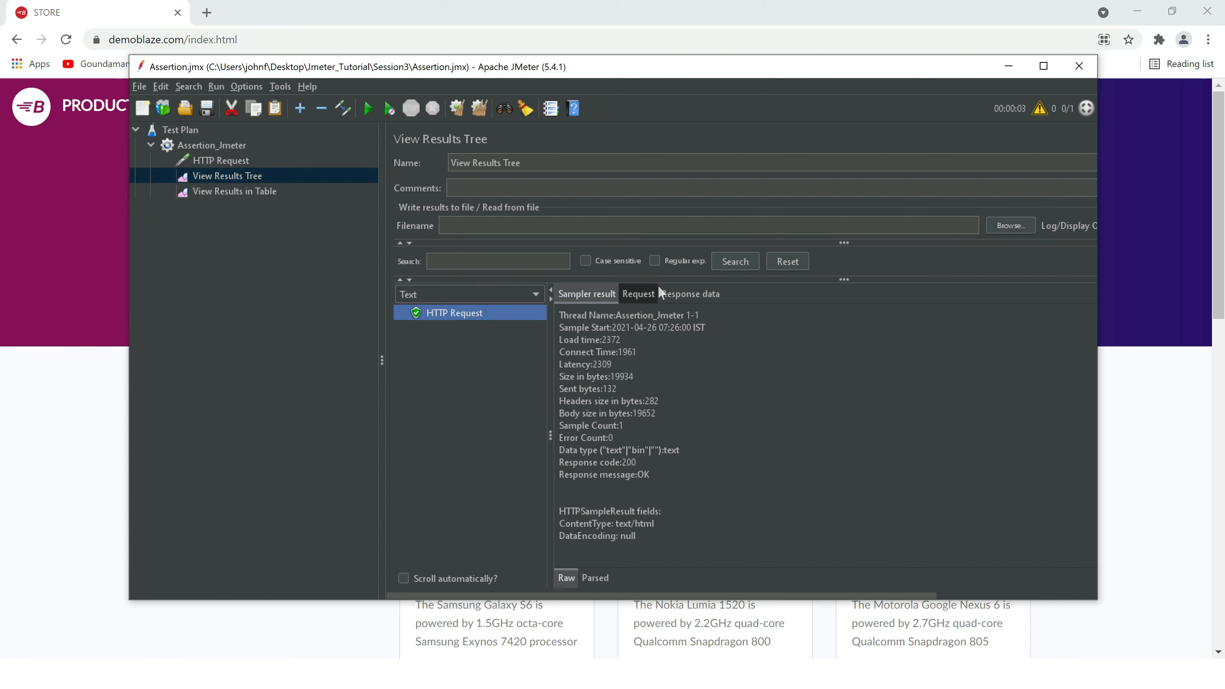
click(675, 292)
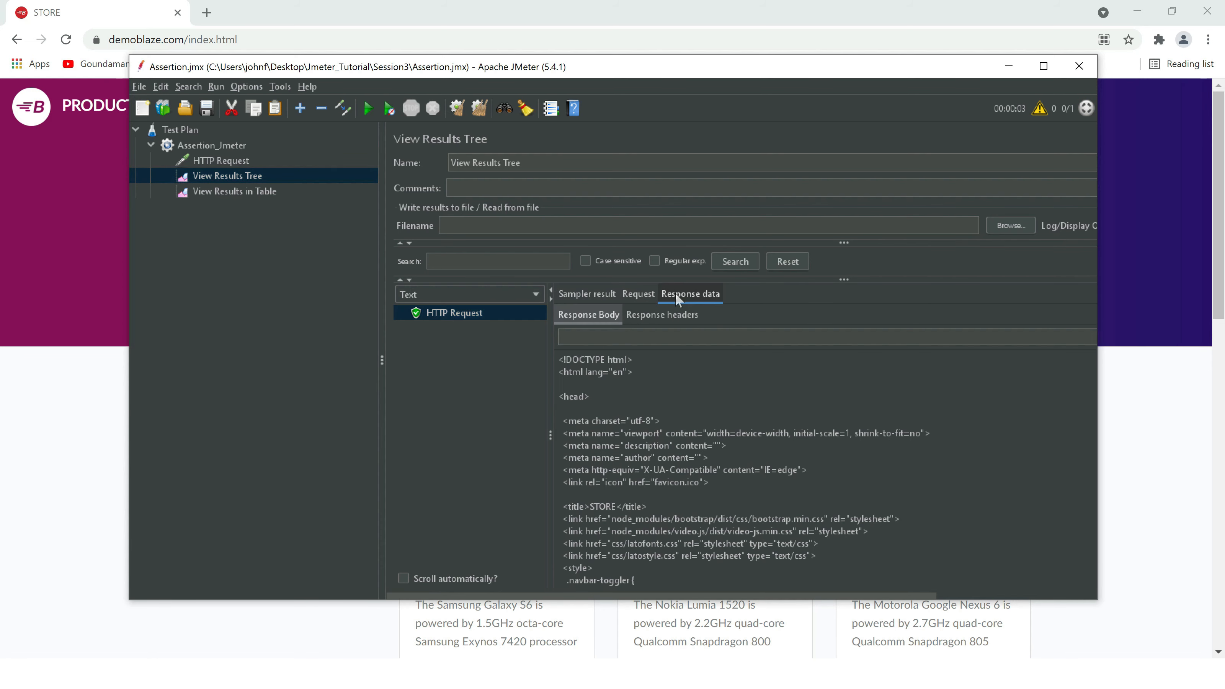
scroll(679, 416, down, 15)
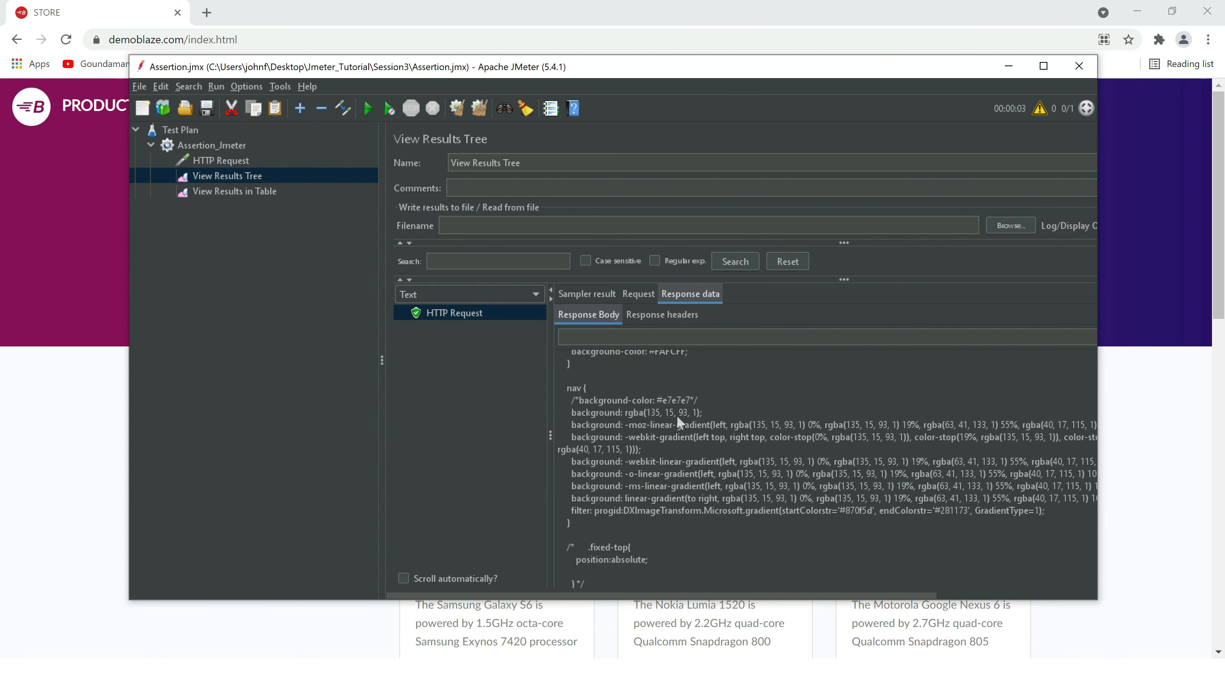
Examine the HTTP Request sample's response body, response headers and sampler result in View Results Tree
scroll(676, 417, down, 10)
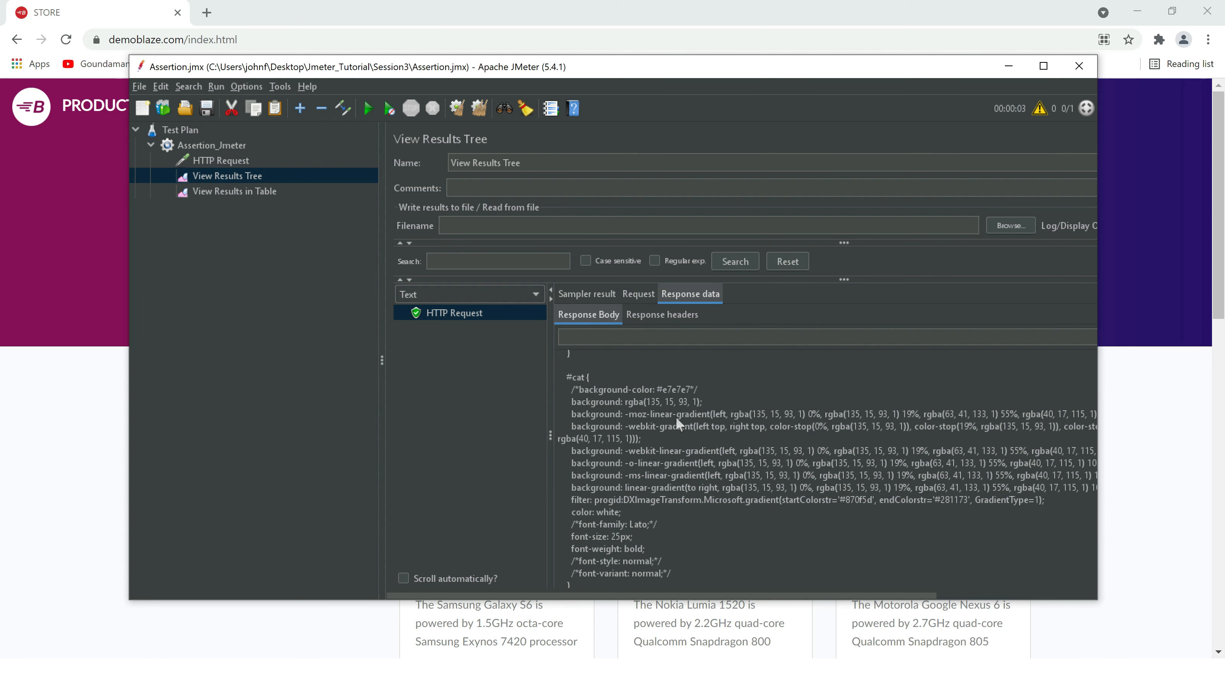
scroll(618, 387, up, 20)
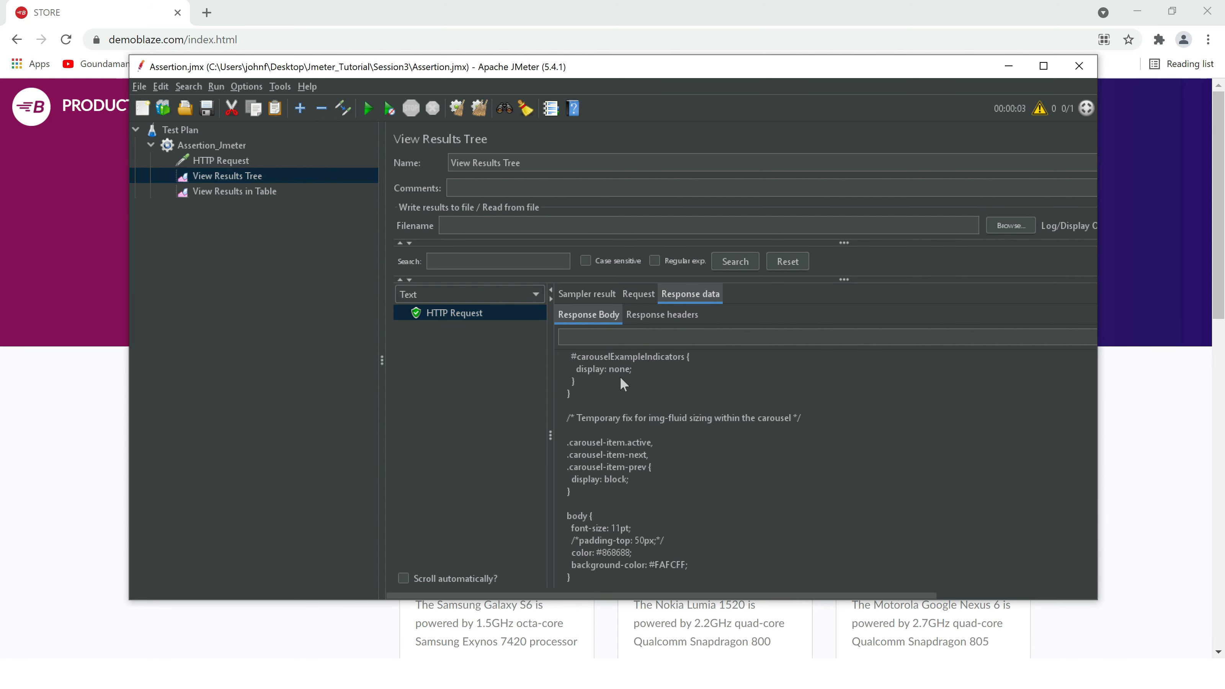
scroll(626, 358, up, 3)
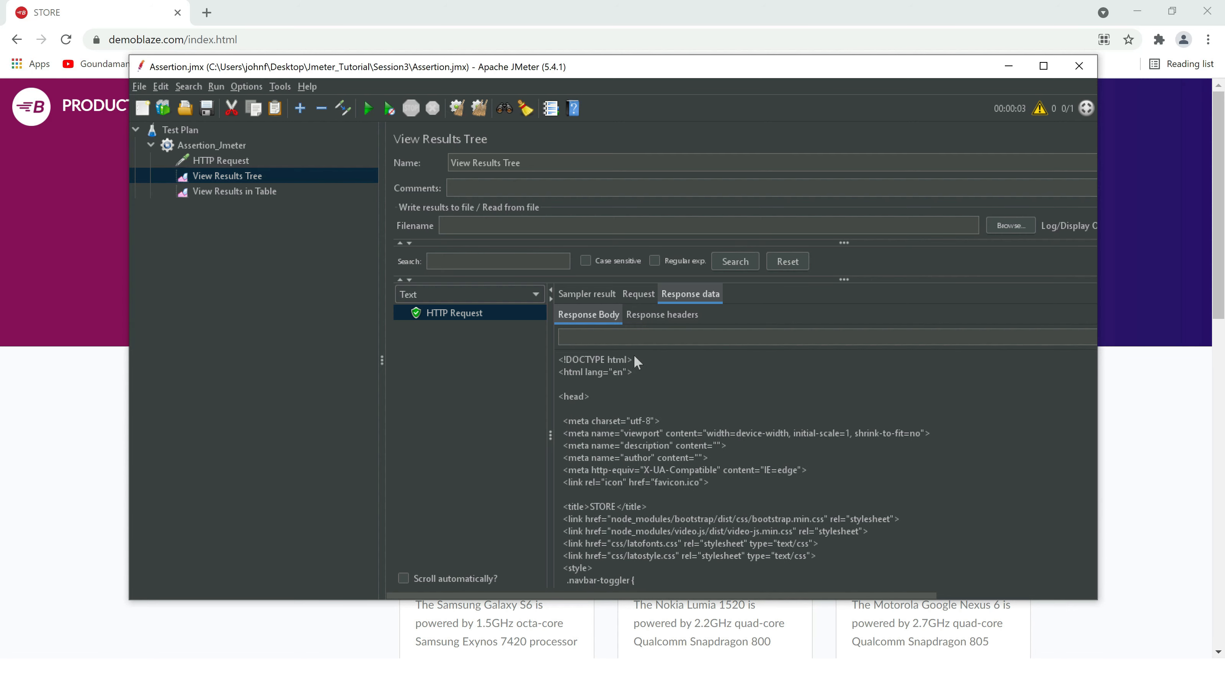
click(656, 315)
click(611, 360)
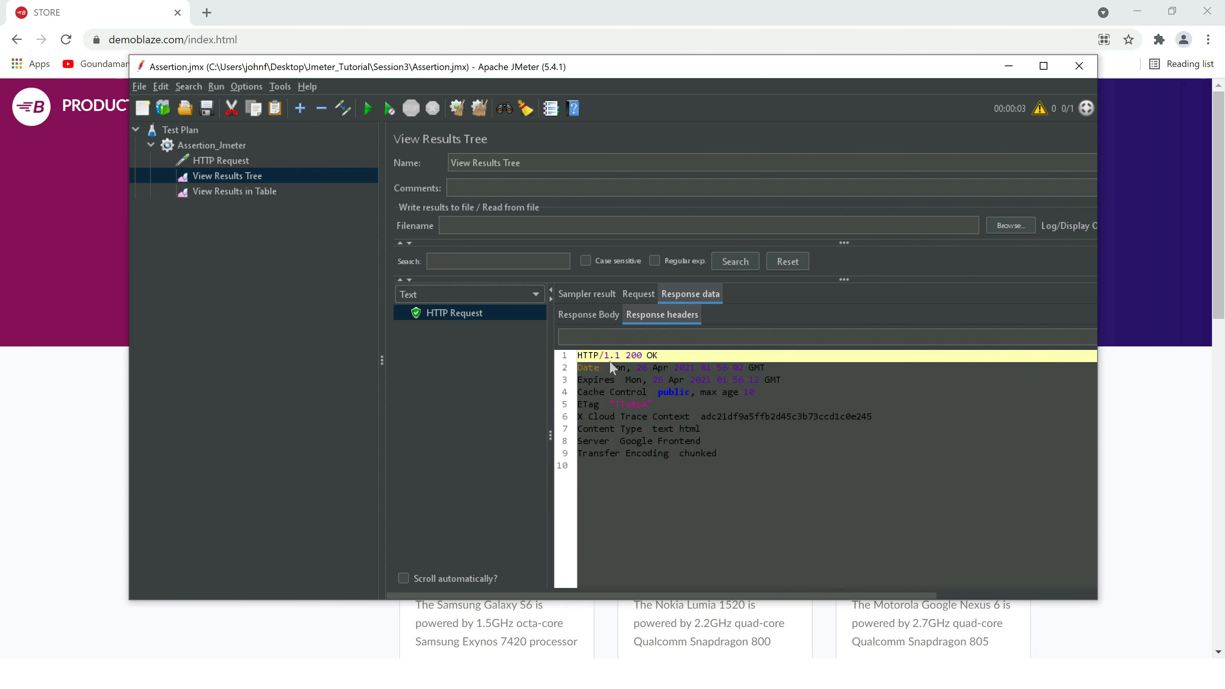
click(603, 429)
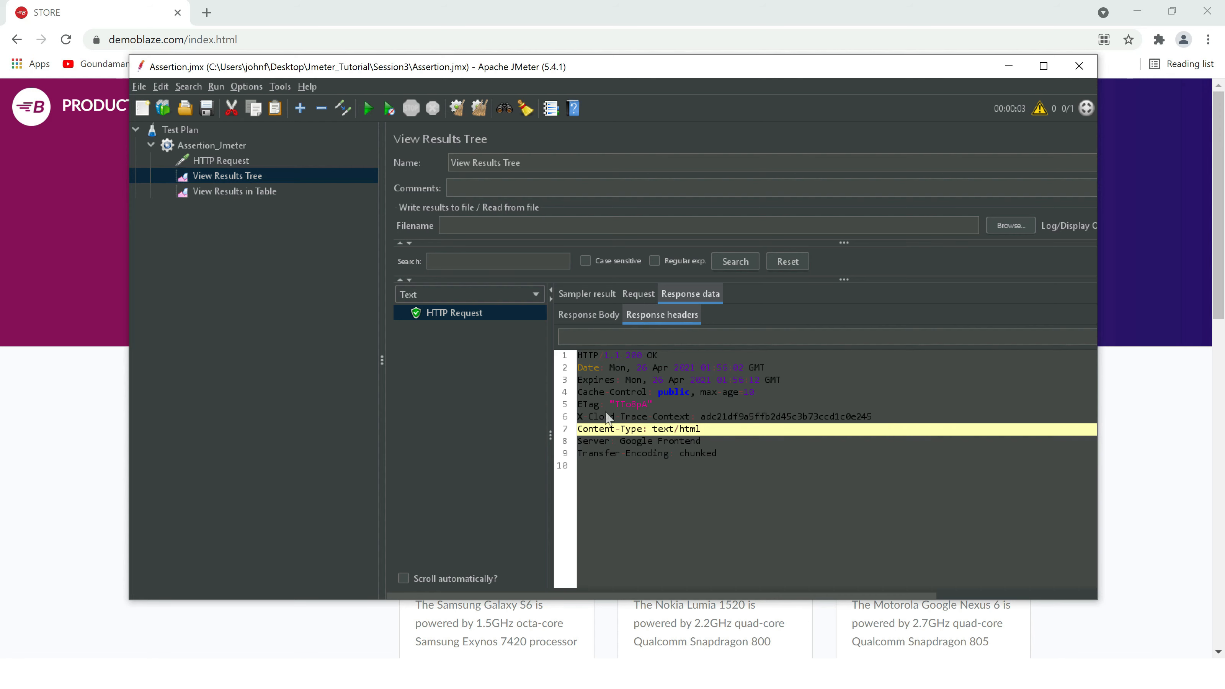
click(592, 356)
click(588, 293)
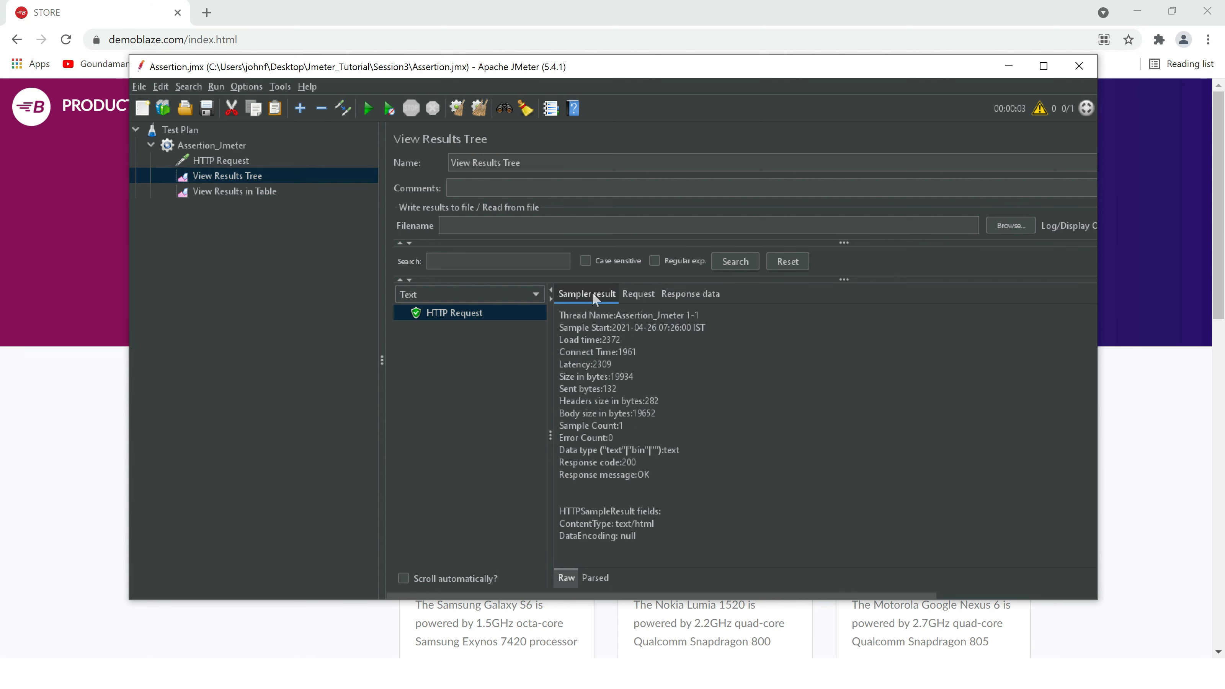
Examine the start time, thread name and sample time of the recorded sample in View Results in Table
click(224, 187)
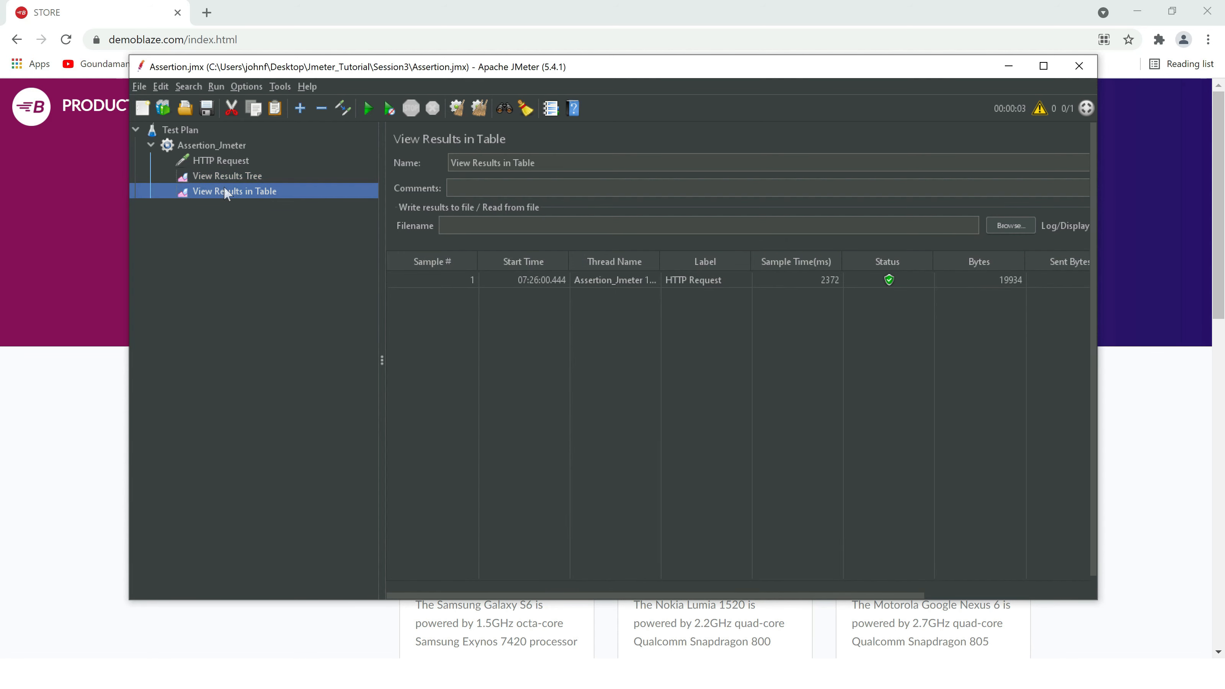
click(552, 286)
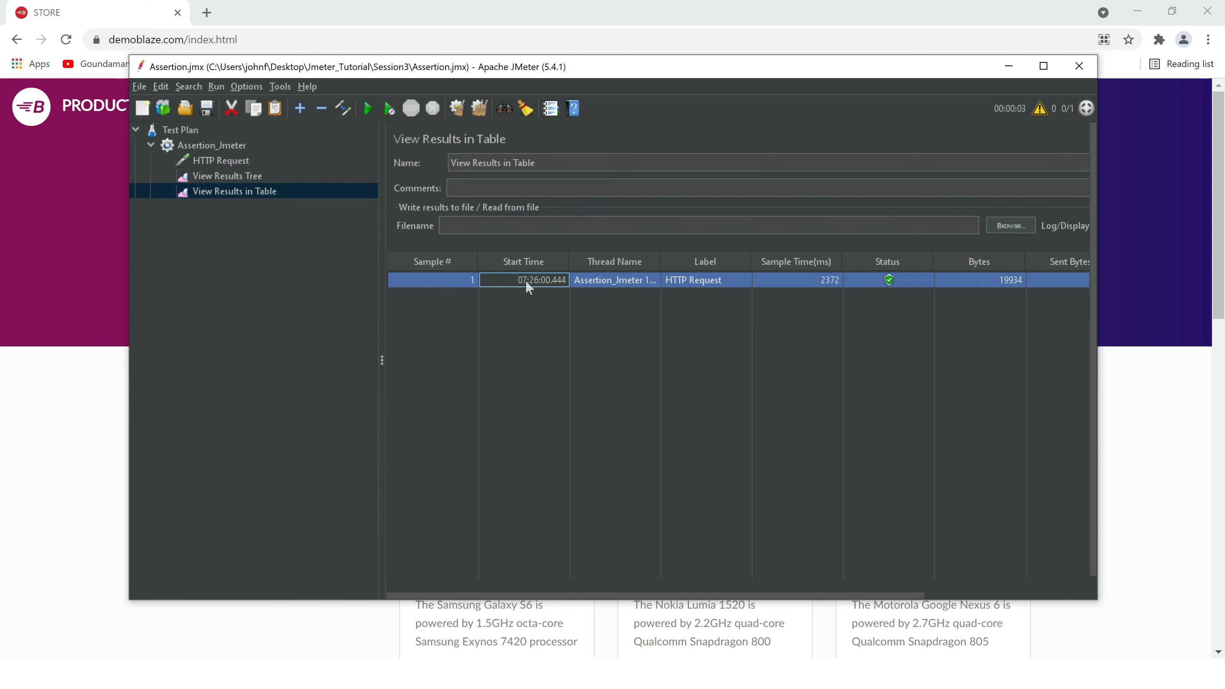
click(642, 267)
click(824, 284)
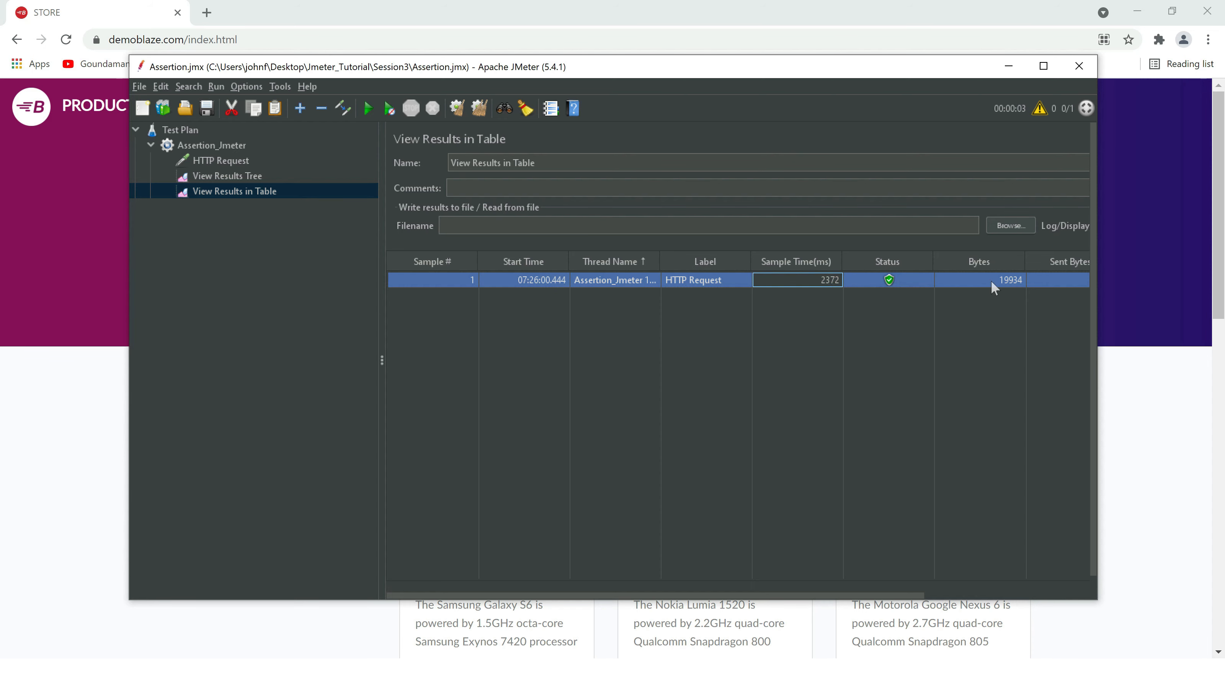
Maximize the window and rerun the test plan from cleared results, selecting the new HTTP Request sample in View Results Tree
click(1043, 66)
click(260, 116)
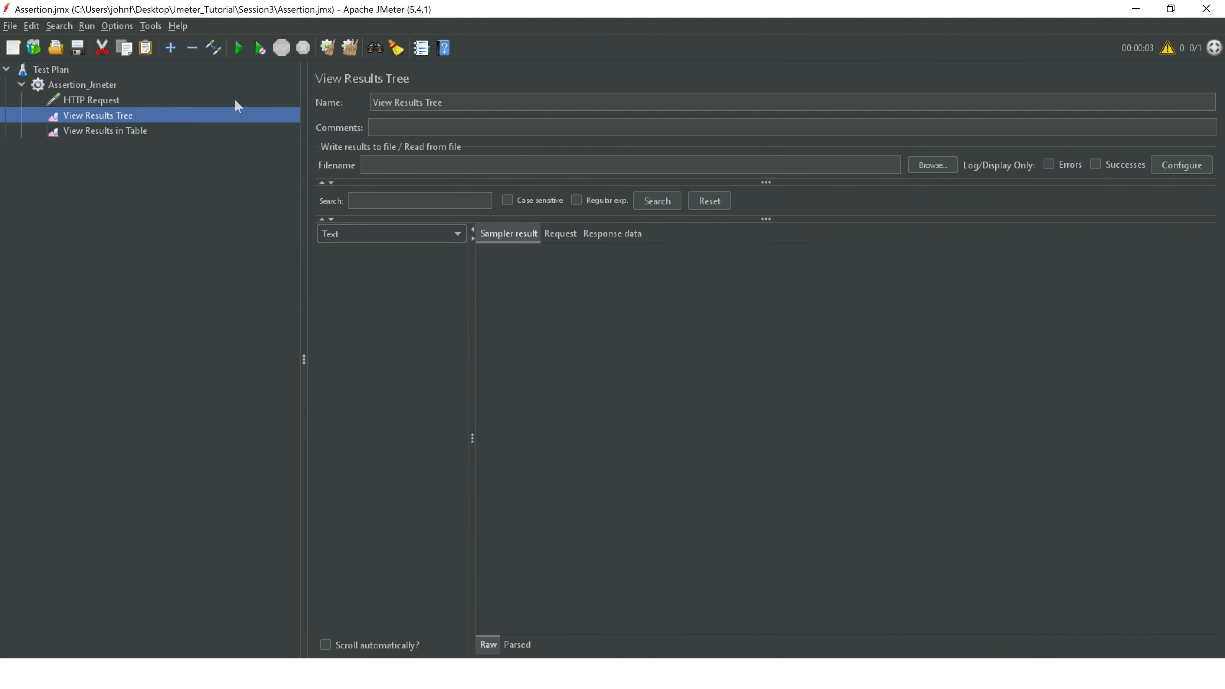
click(238, 50)
click(386, 256)
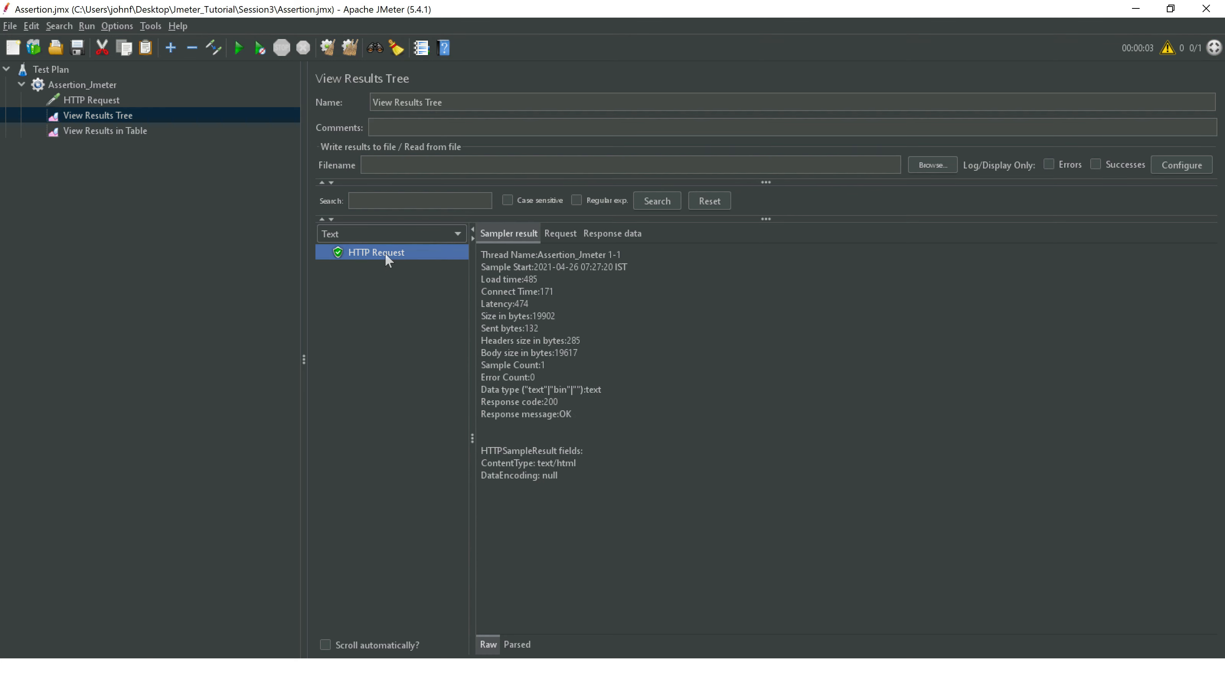
Examine the new sample's request body, response headers and response body
click(565, 234)
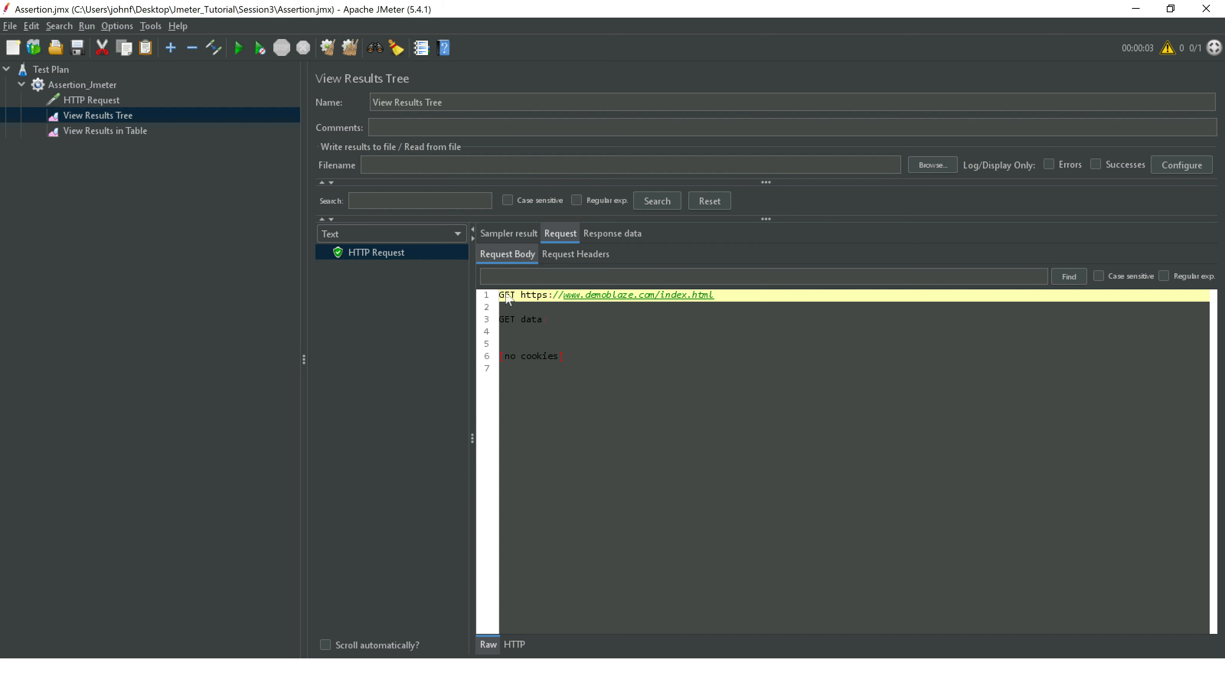
click(507, 318)
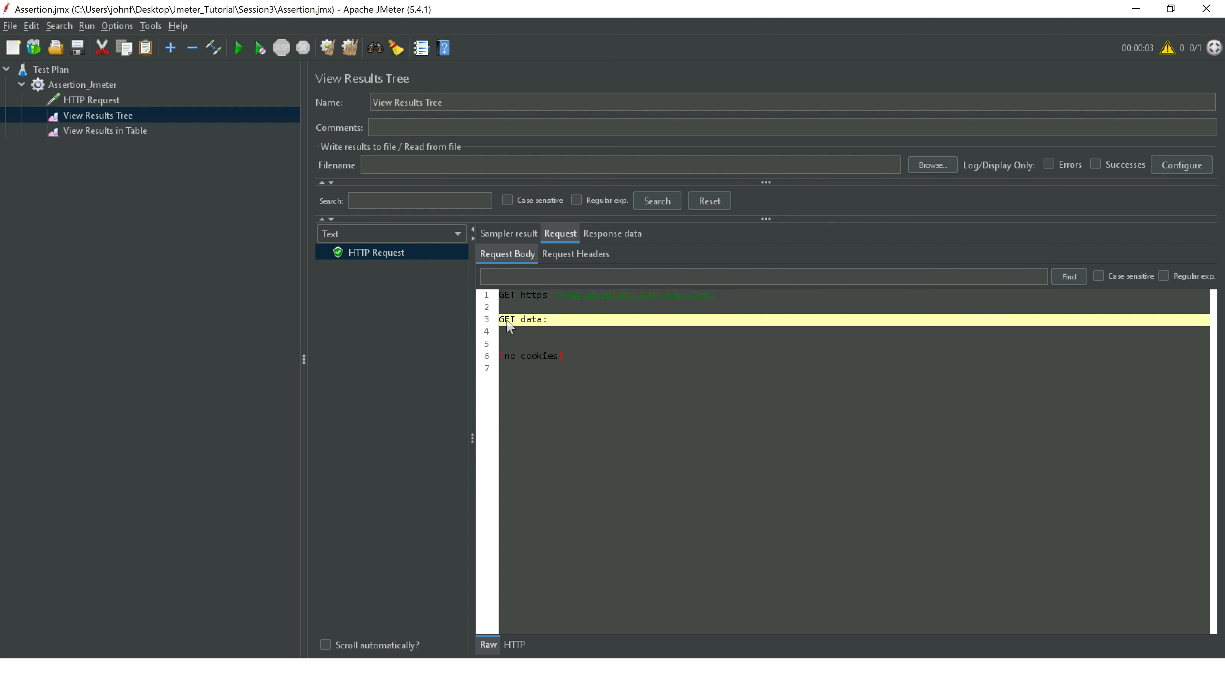
click(514, 295)
click(610, 236)
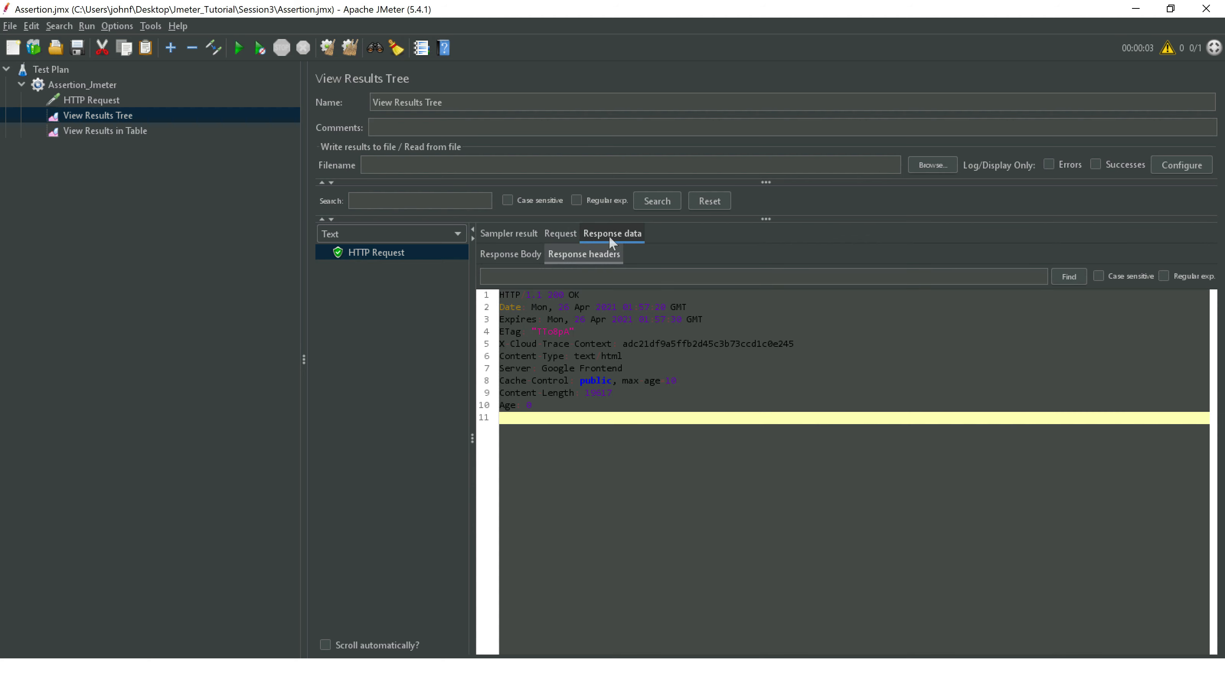
click(540, 342)
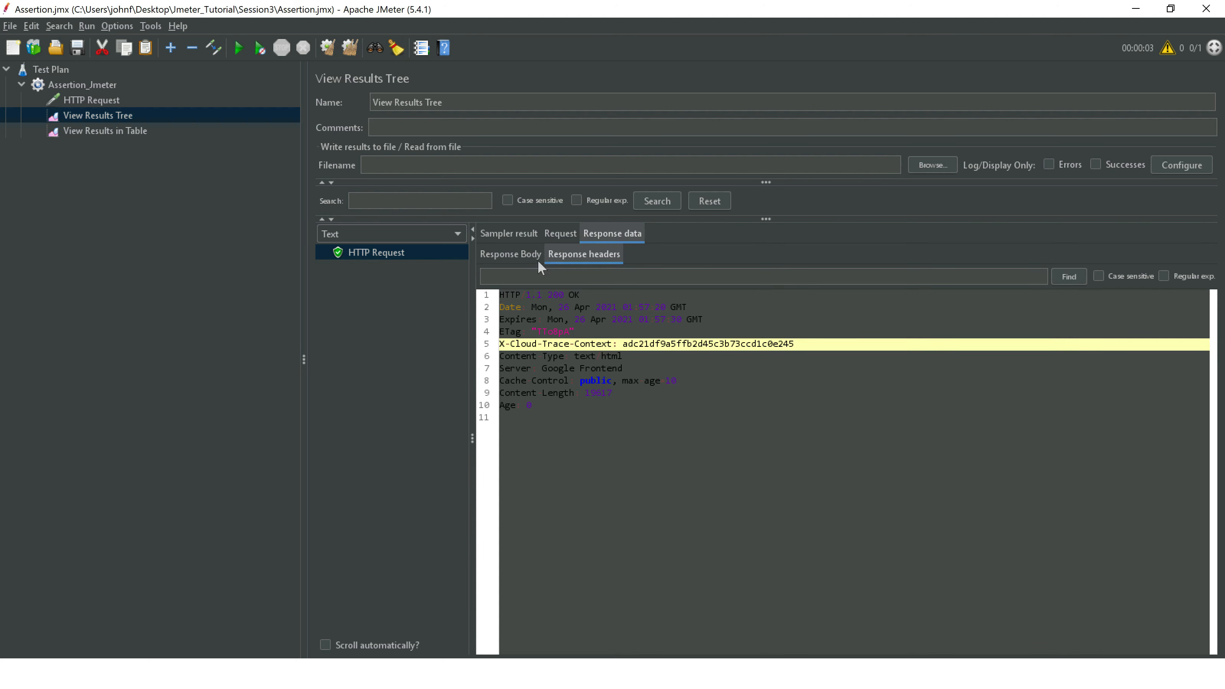
click(512, 256)
scroll(715, 413, down, 10)
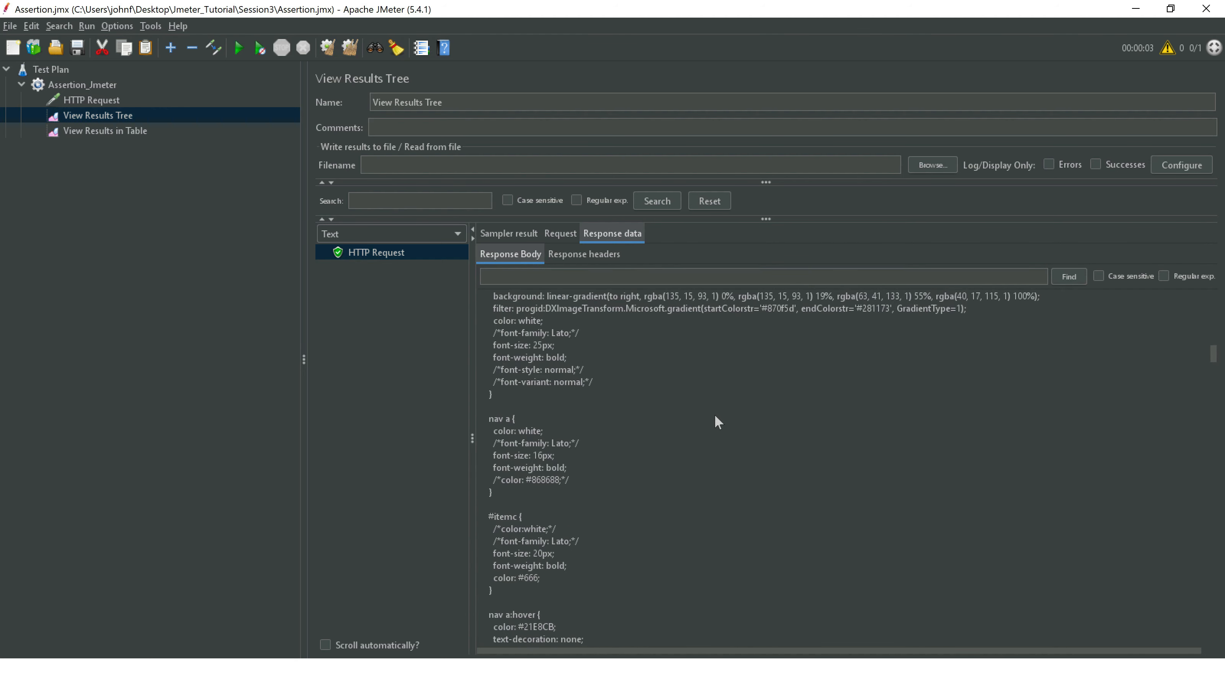
Add a Response Assertion to the HTTP Request sampler
click(94, 103)
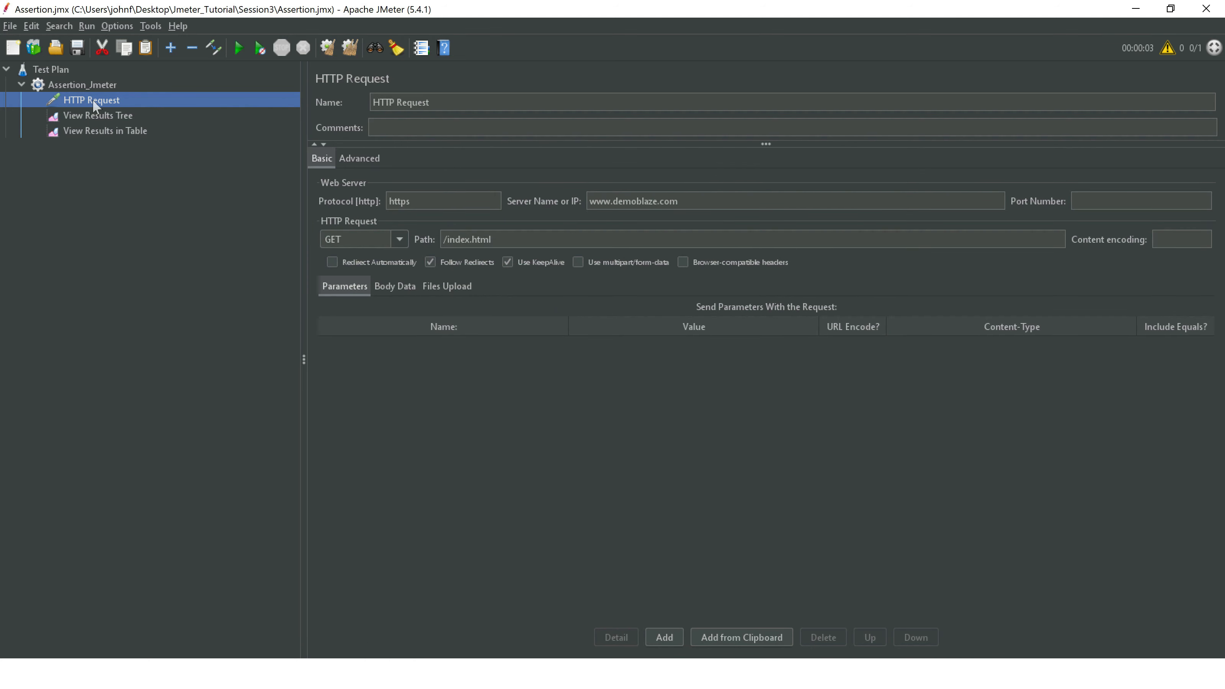
right_click(95, 106)
mouse_move(244, 114)
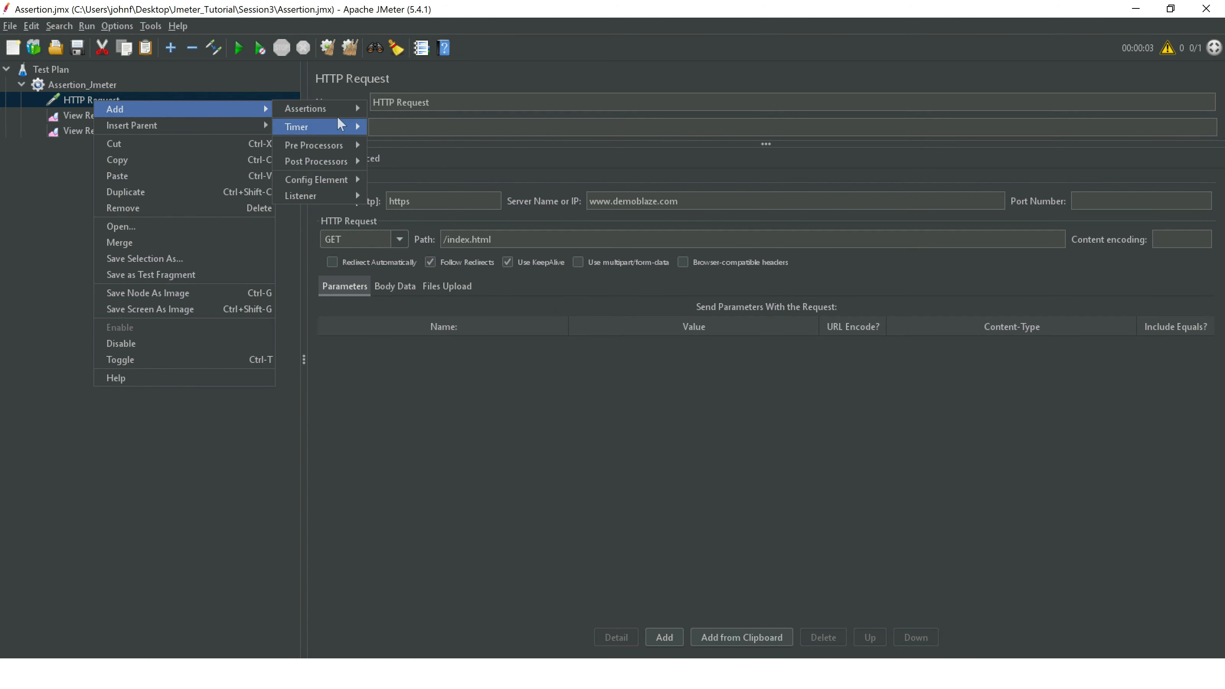
mouse_move(345, 109)
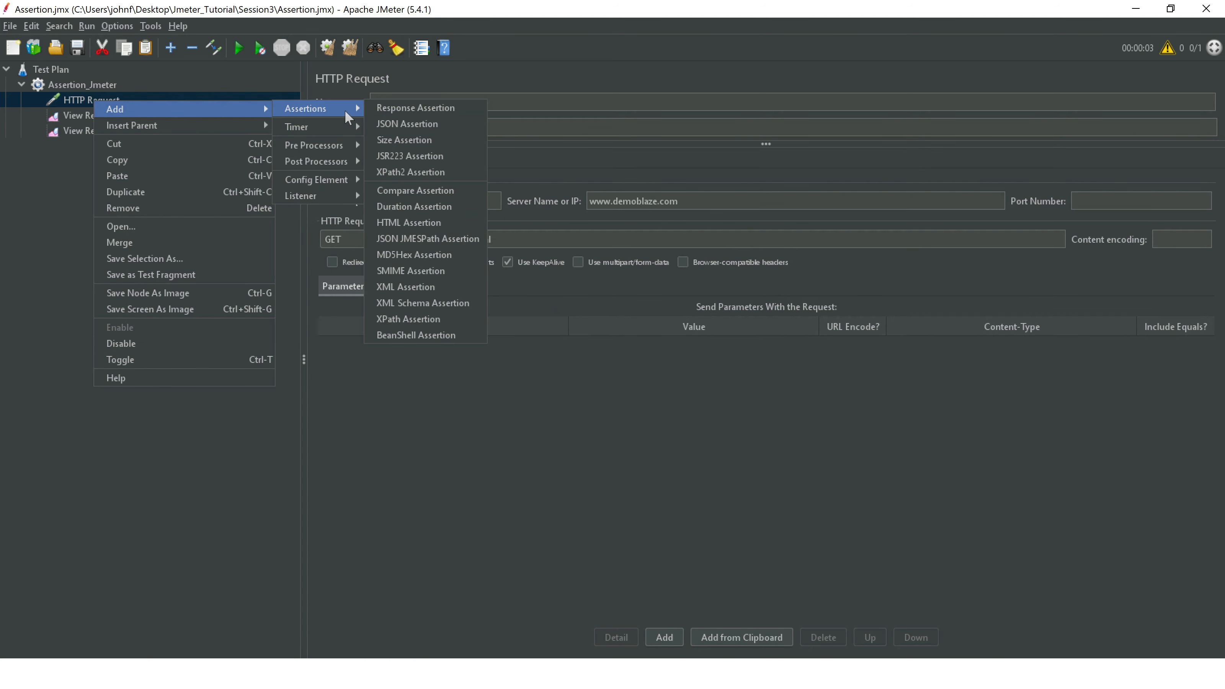
click(411, 107)
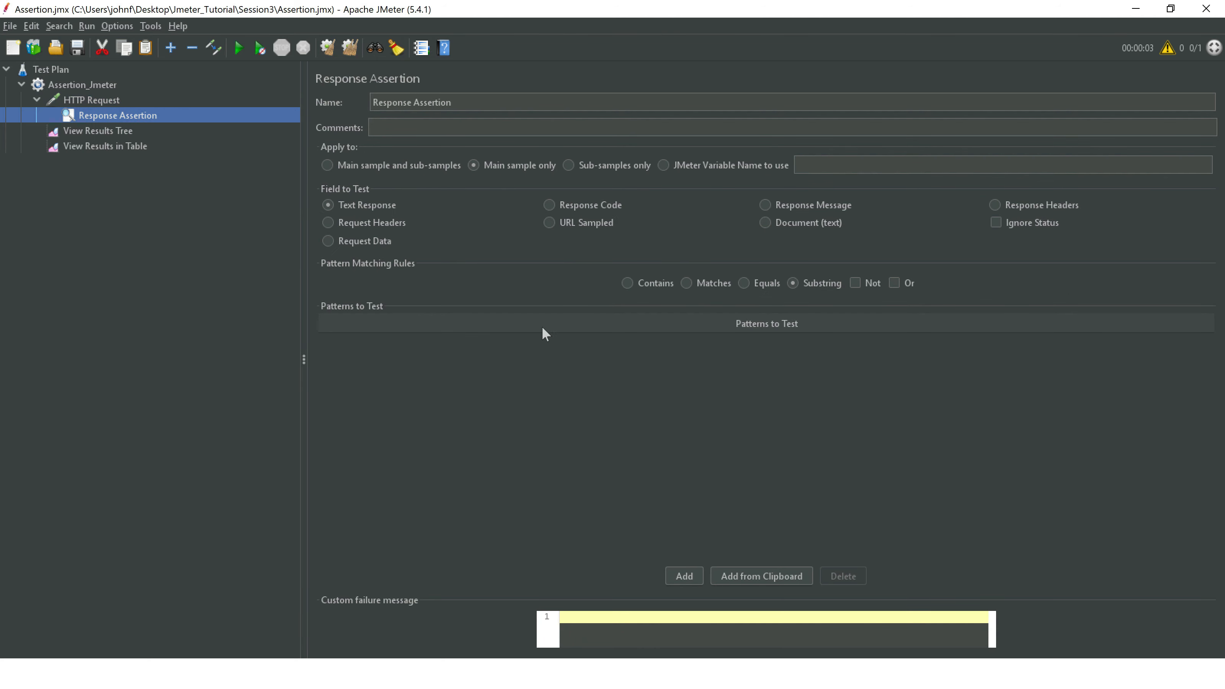
Examine the HTTP Request sample's response headers in View Results Tree, including the status line, for a value to assert
click(119, 128)
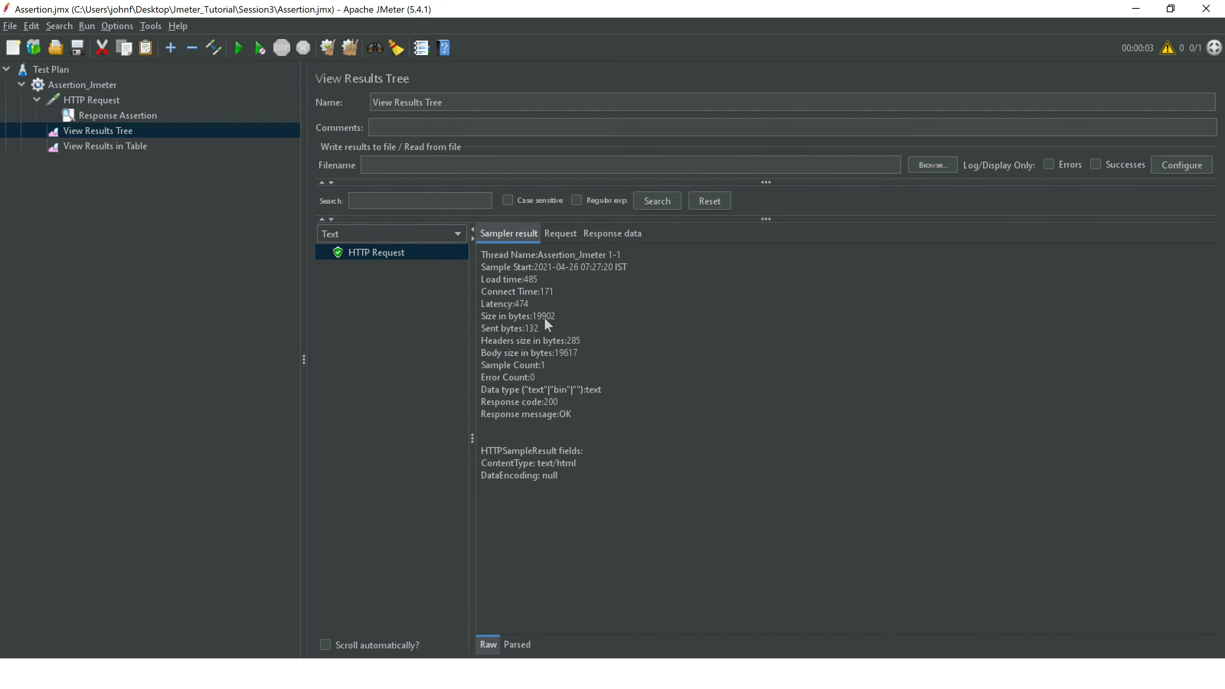
click(627, 233)
click(531, 309)
click(533, 297)
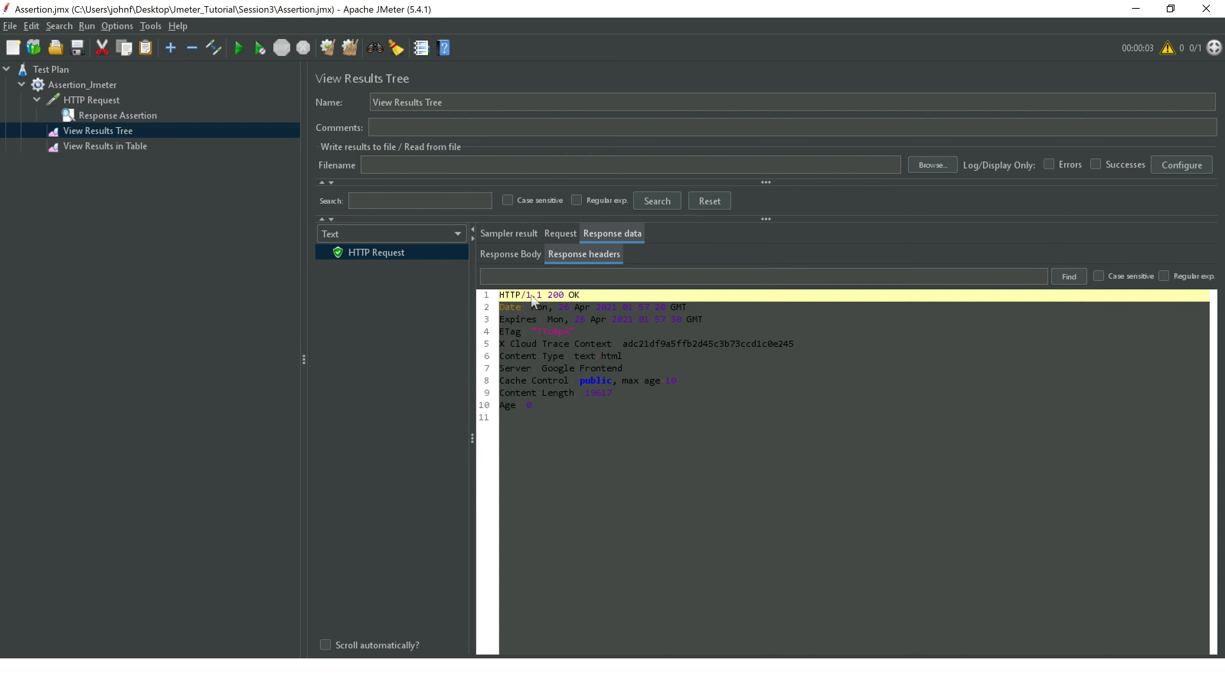
click(532, 308)
click(532, 329)
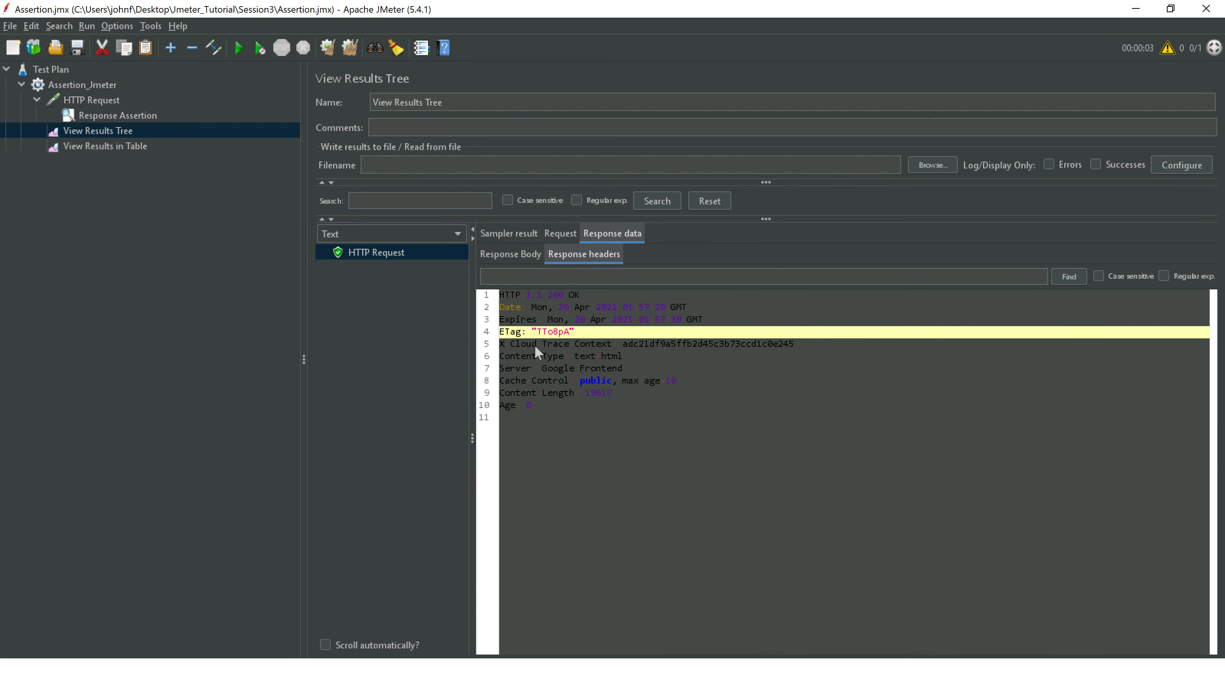
click(534, 345)
click(537, 361)
click(548, 296)
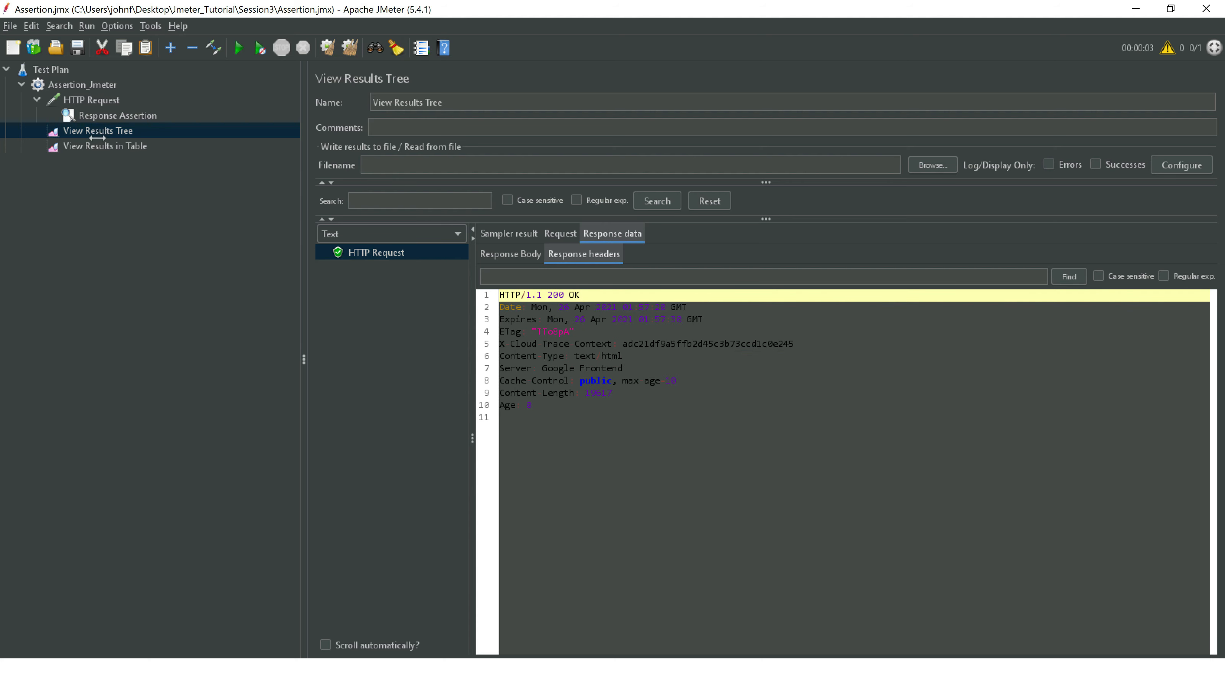
Add the pattern 200 to the patterns to test of the Response Assertion
click(115, 117)
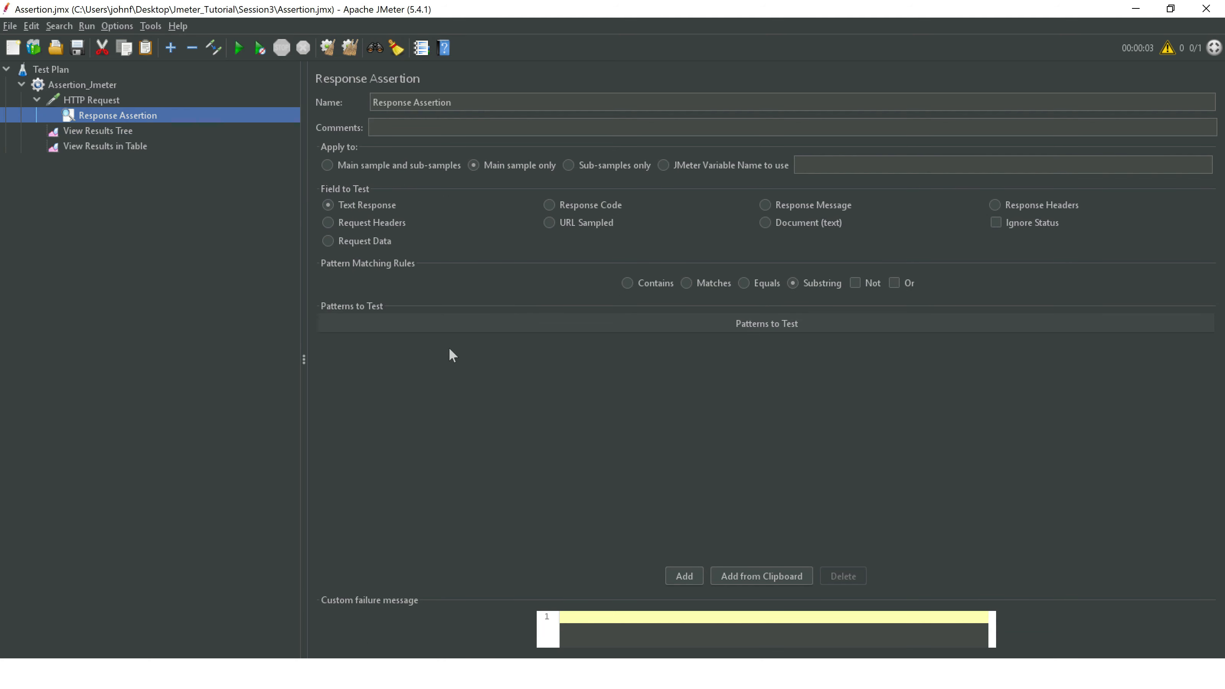
click(685, 575)
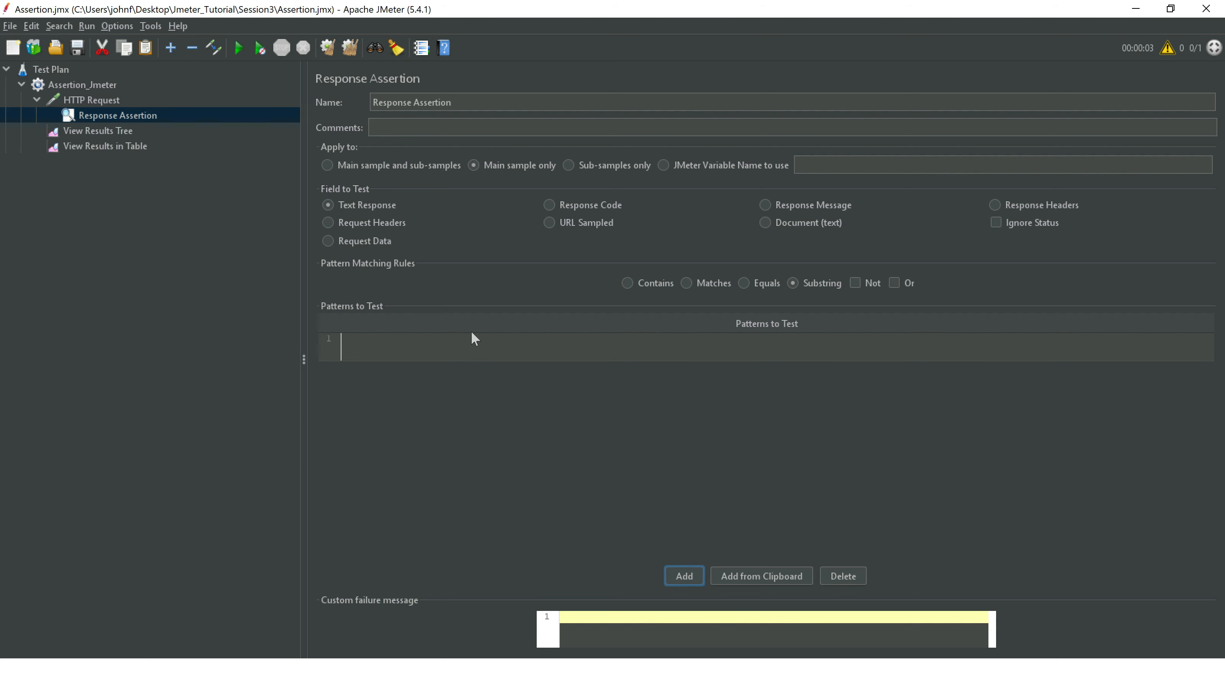
click(372, 345)
click(373, 344)
click(405, 344)
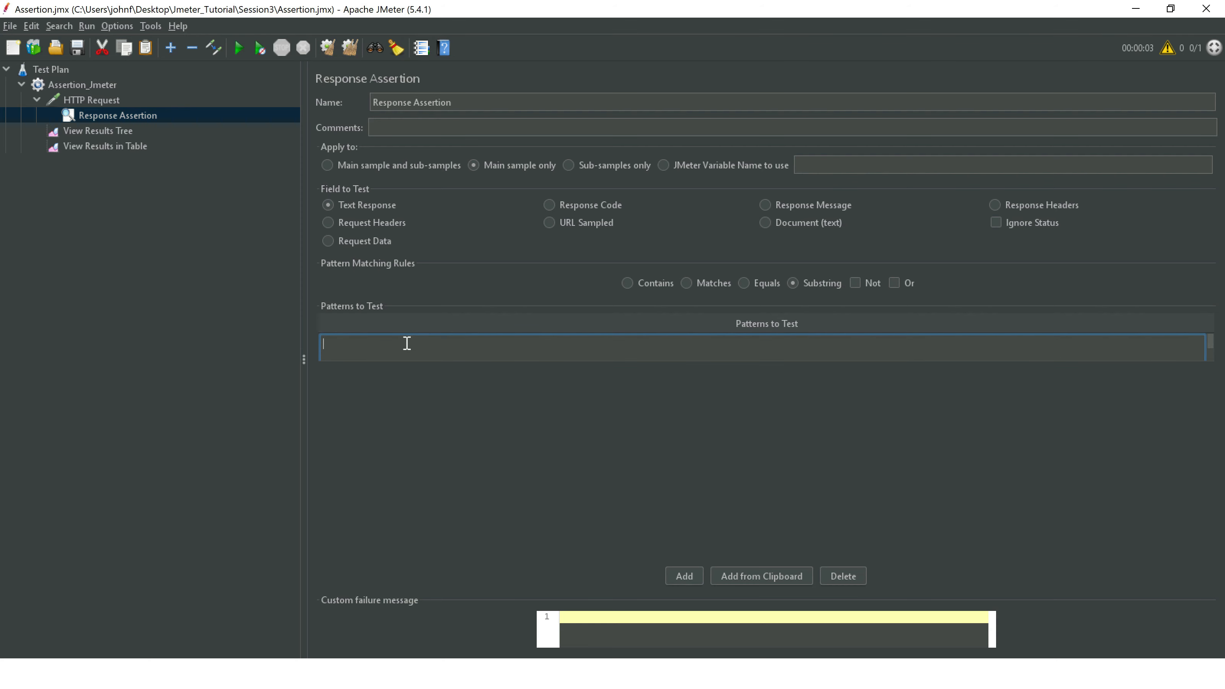
text(200)
click(411, 402)
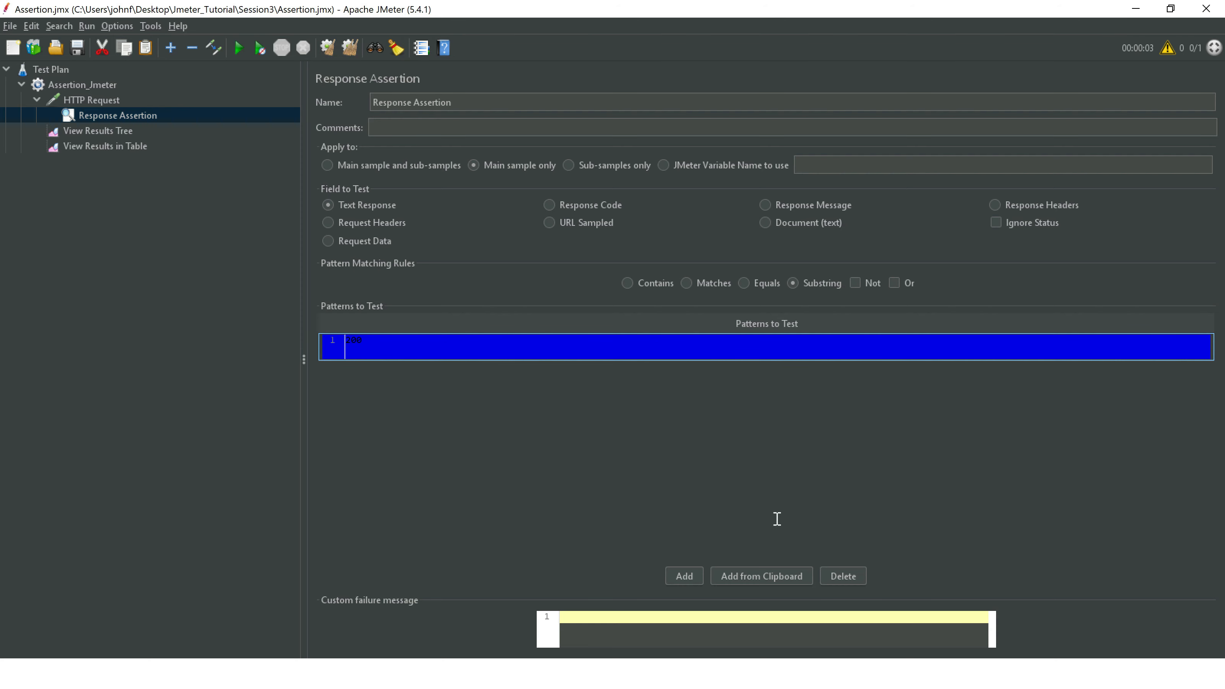
click(245, 377)
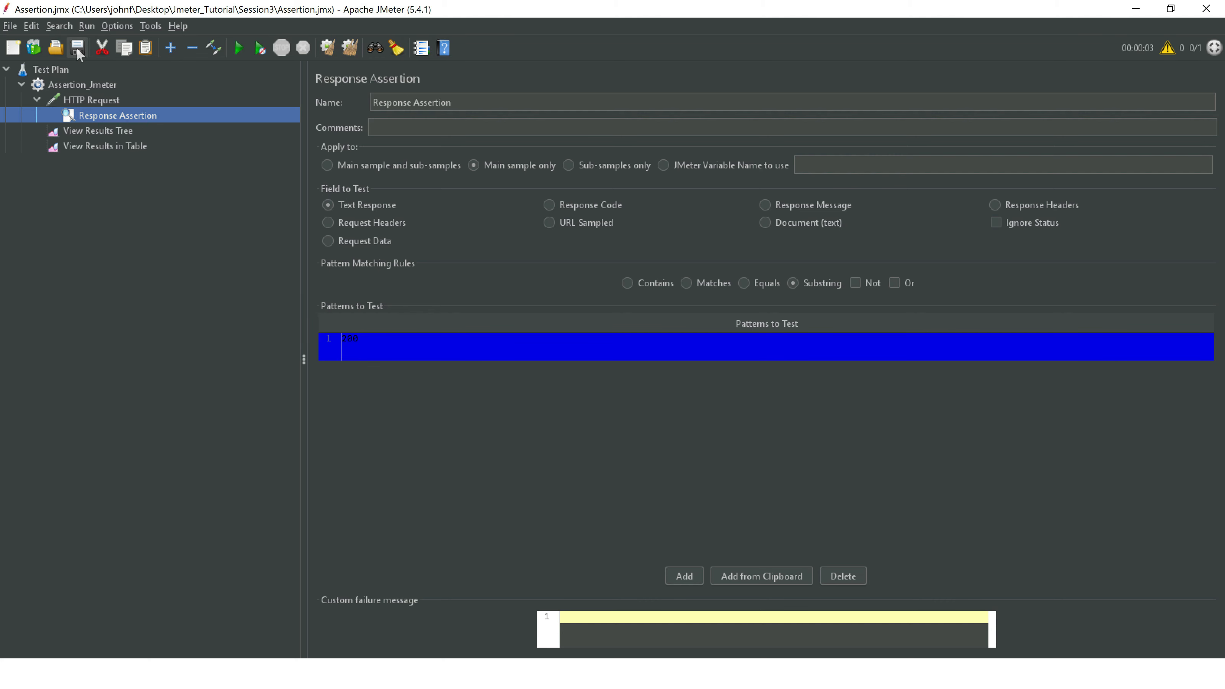
Run the test plan with View Results Tree shown and inspect the Response Assertion result of the new sample
click(102, 132)
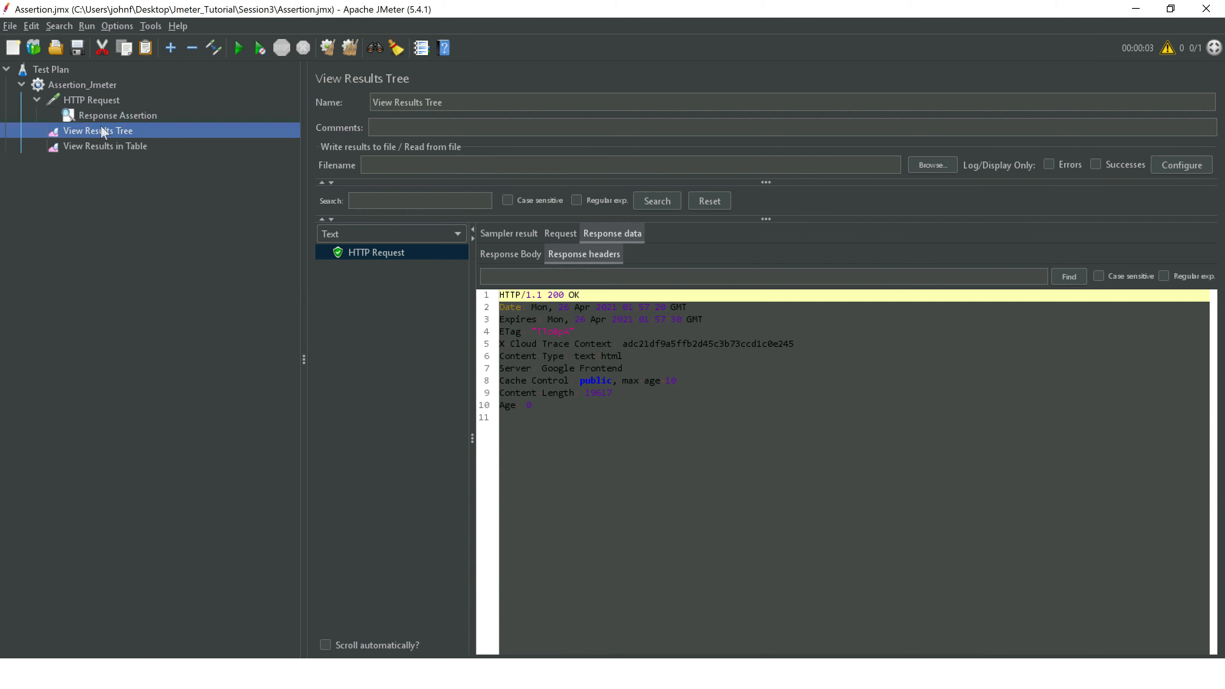
click(241, 48)
click(321, 268)
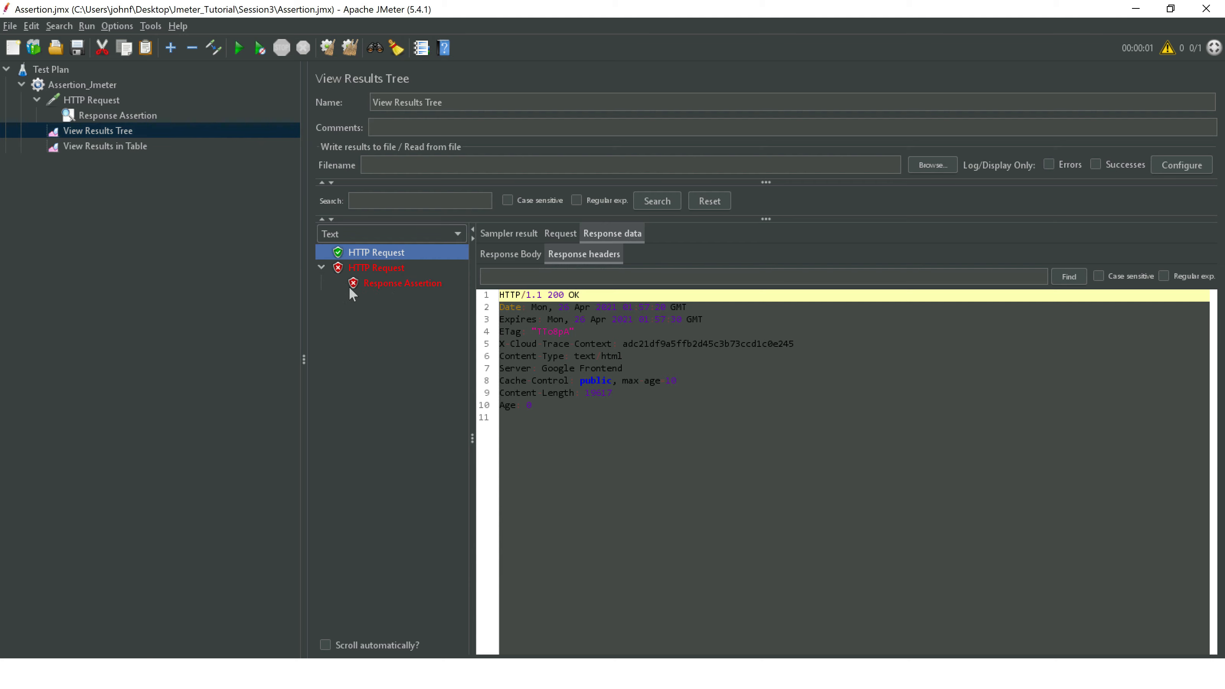
click(393, 281)
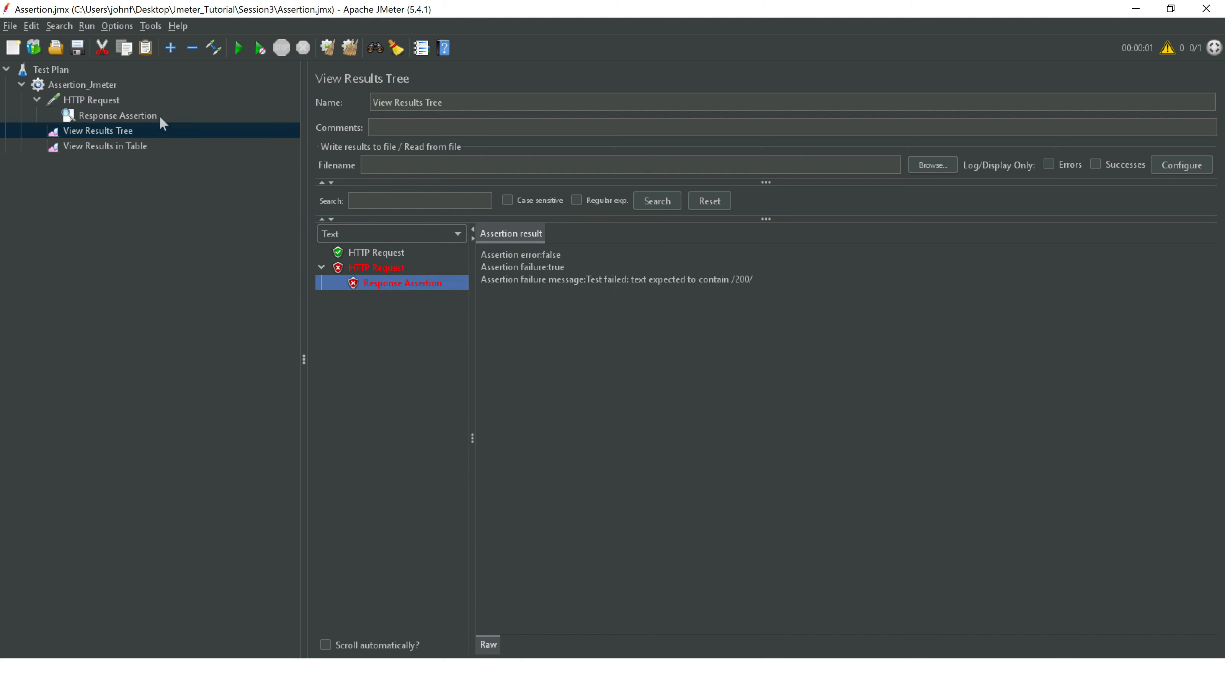
Set the Response Assertion's field to test to Response Code and return to View Results Tree
click(129, 117)
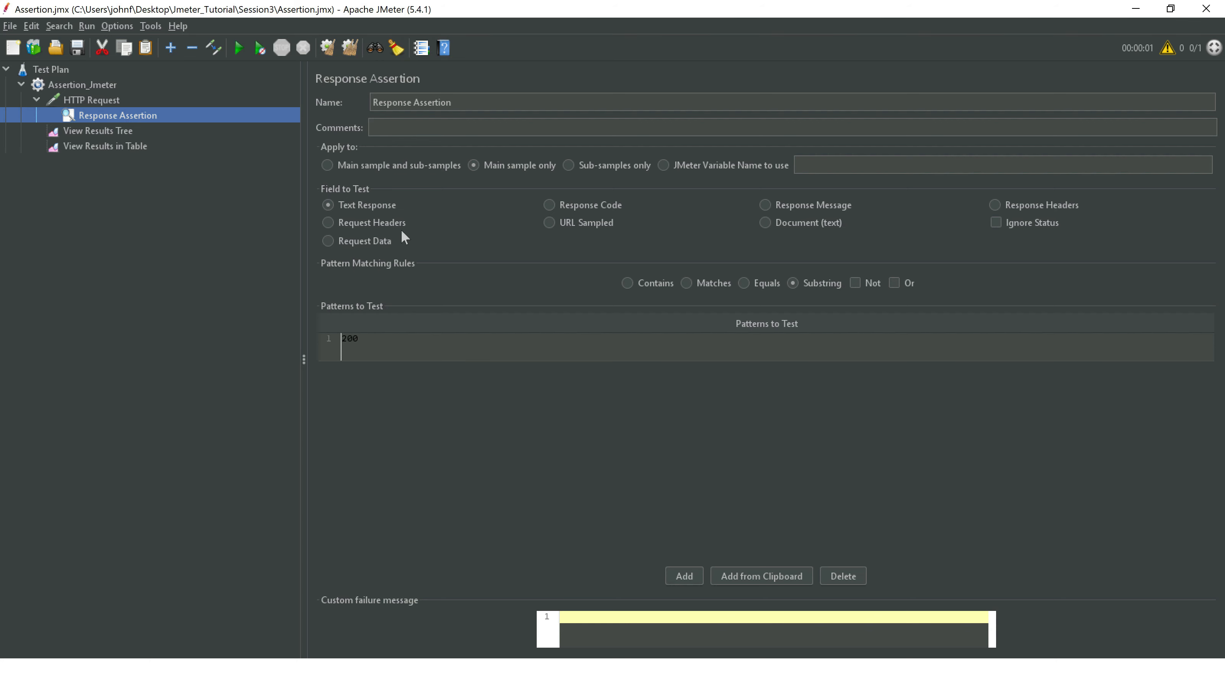
click(598, 212)
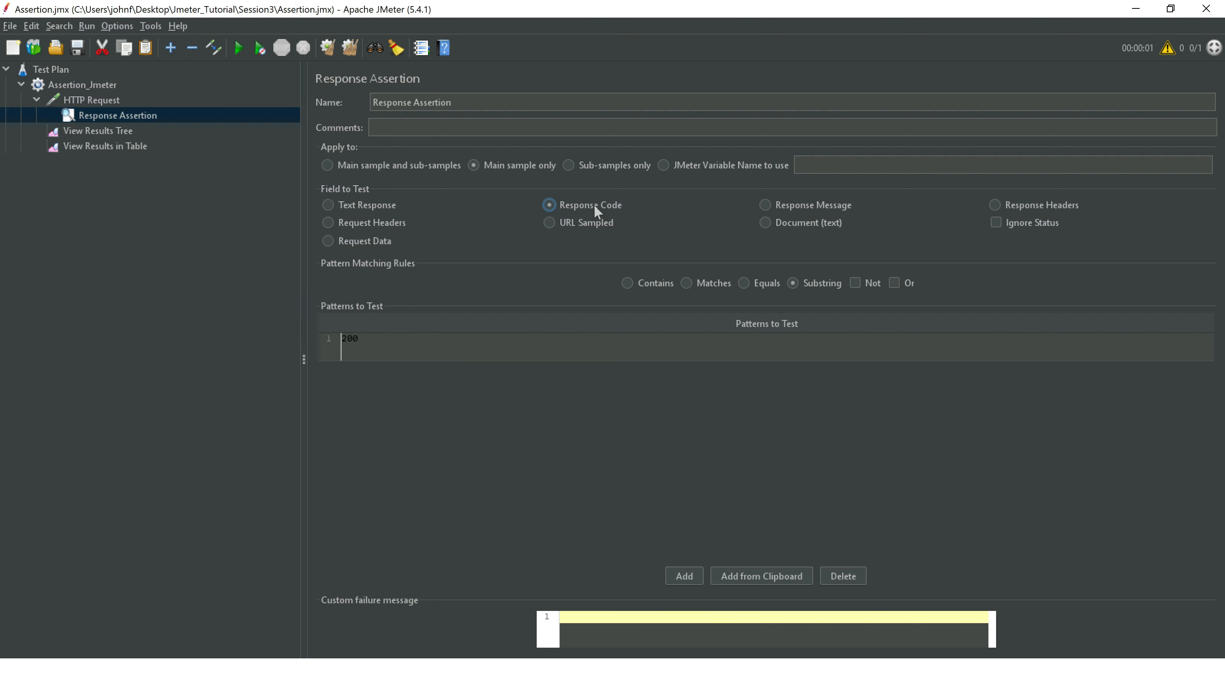
click(116, 128)
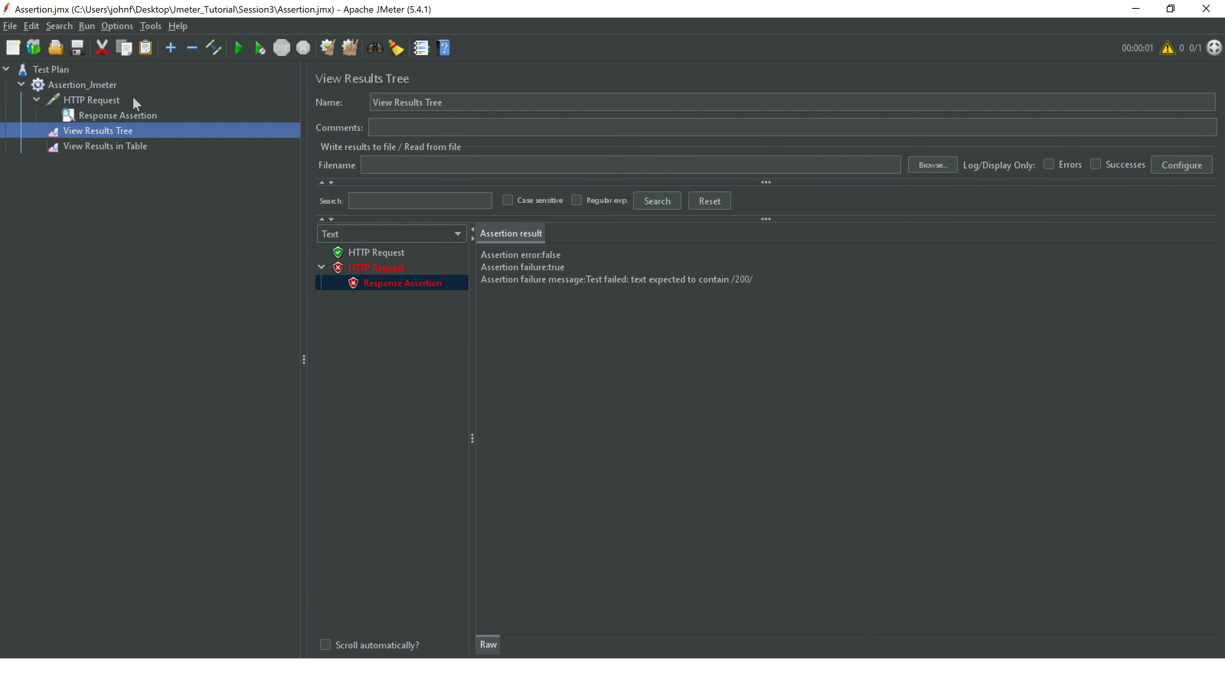
Clear all earlier results, run the test plan, and inspect the new HTTP Request sample's response code in its sampler result
click(347, 48)
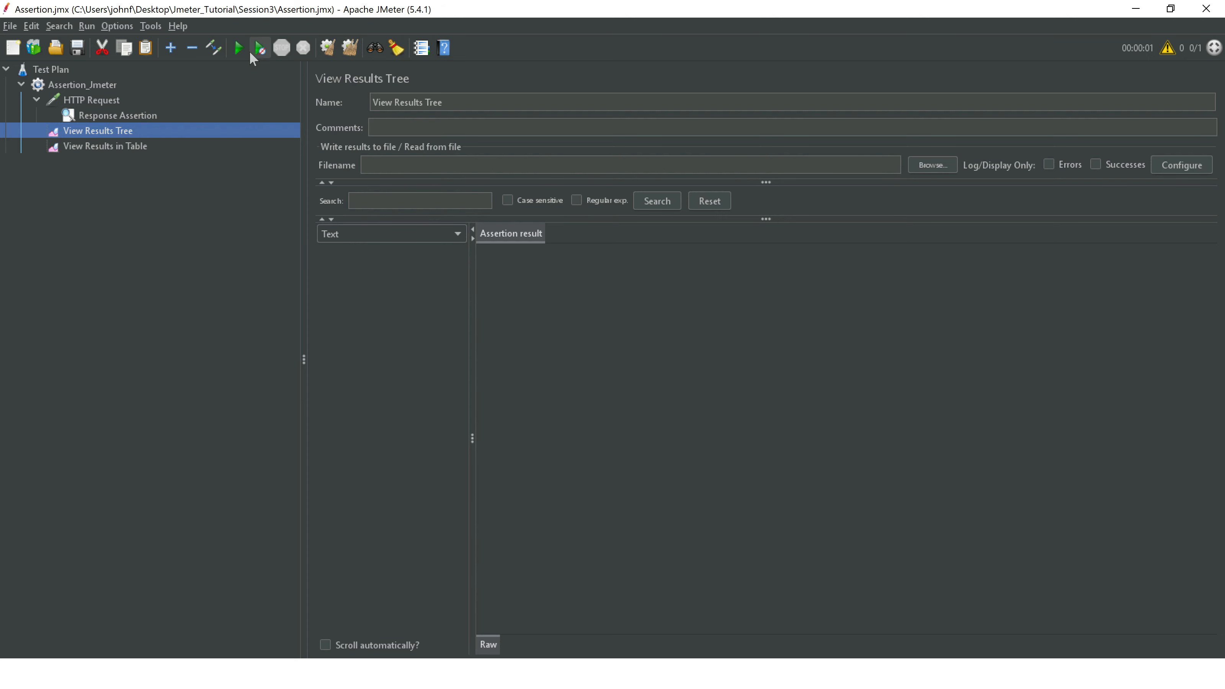
click(238, 48)
click(378, 250)
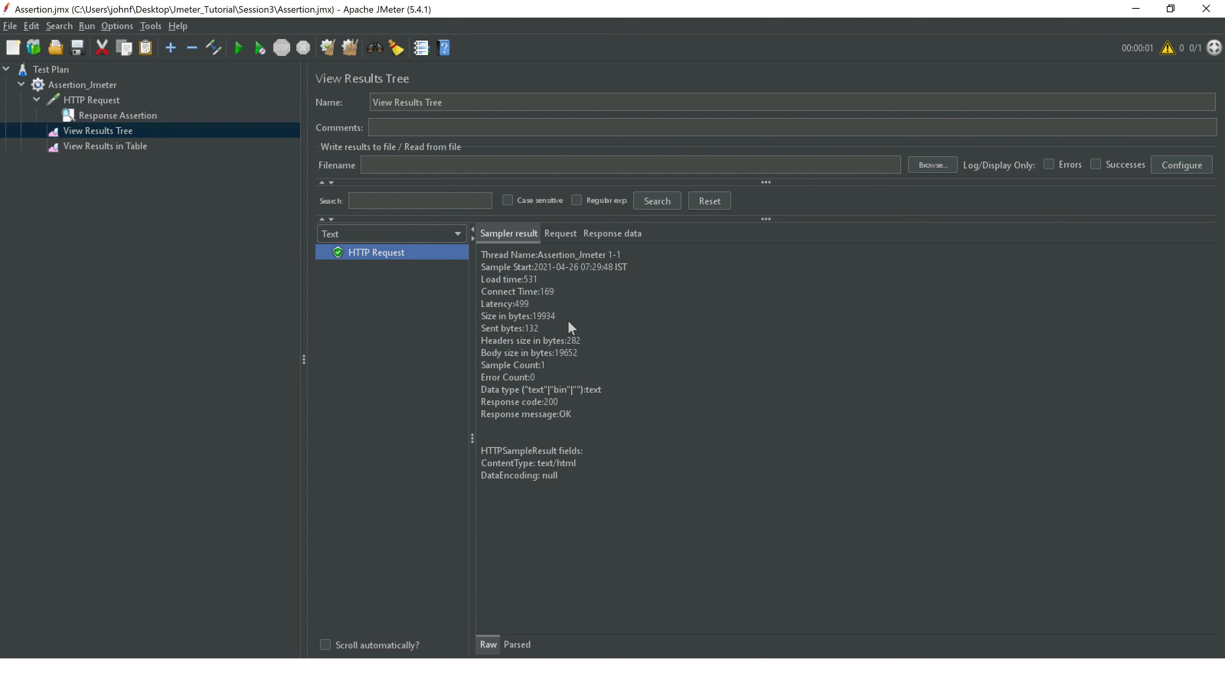
triple_click(559, 401)
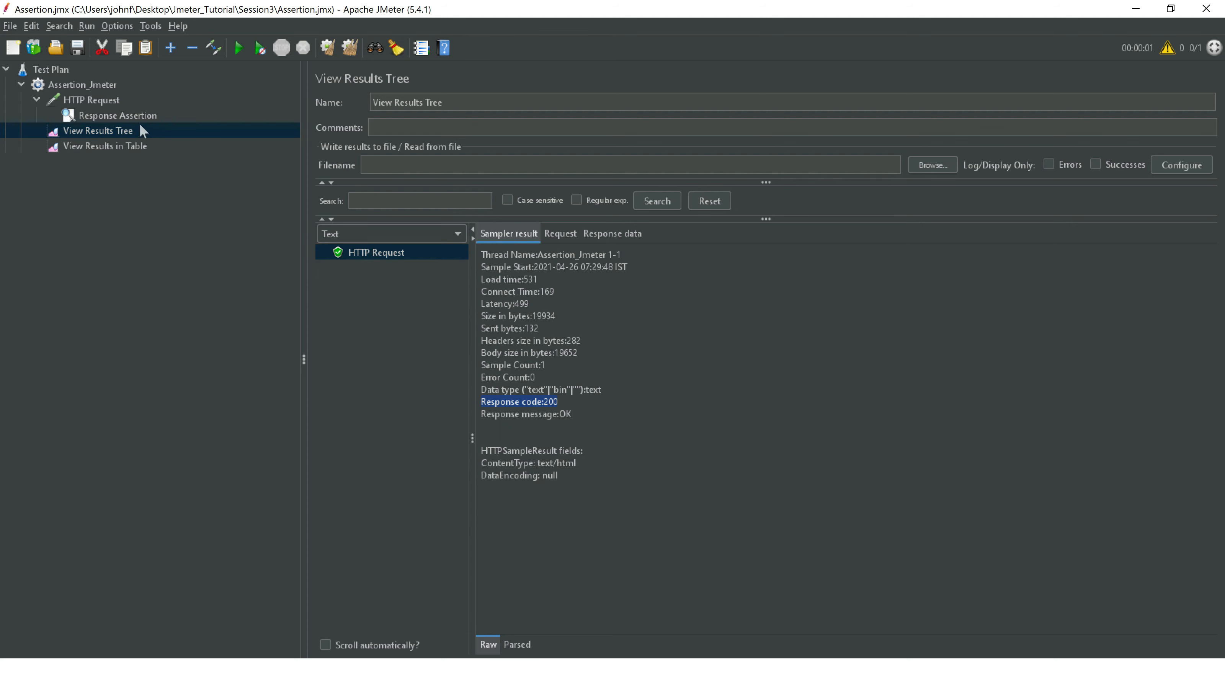
Change the Response Assertion's pattern to test to 400
click(124, 116)
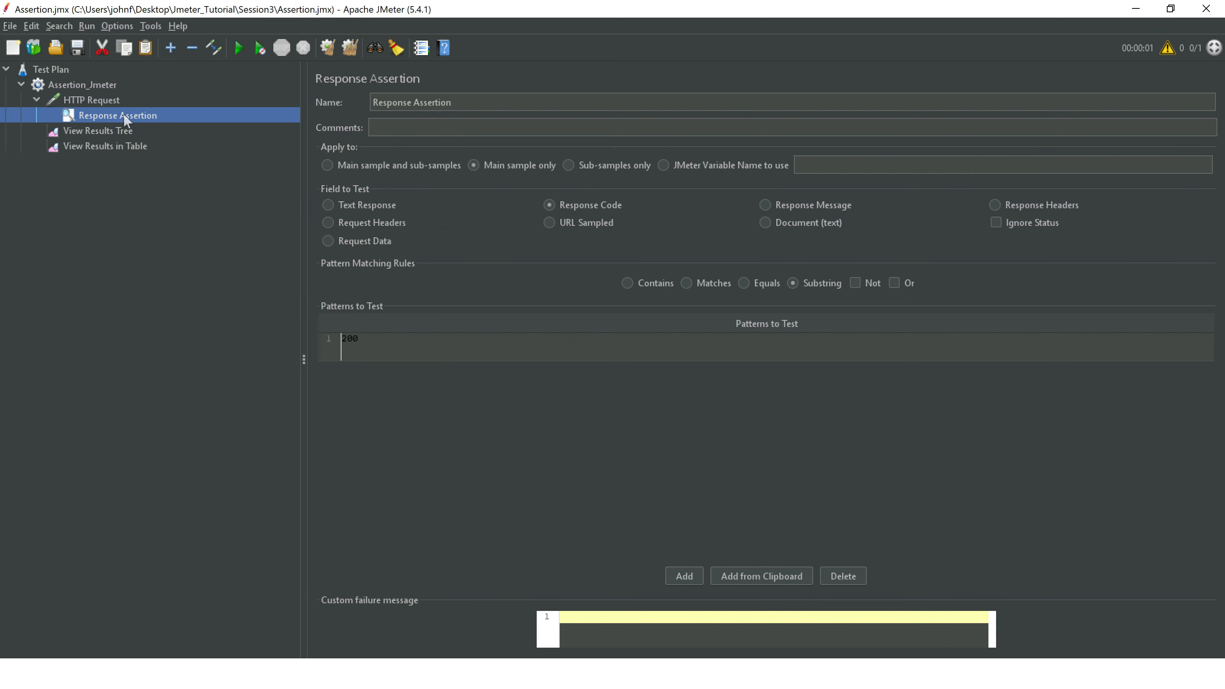
click(370, 344)
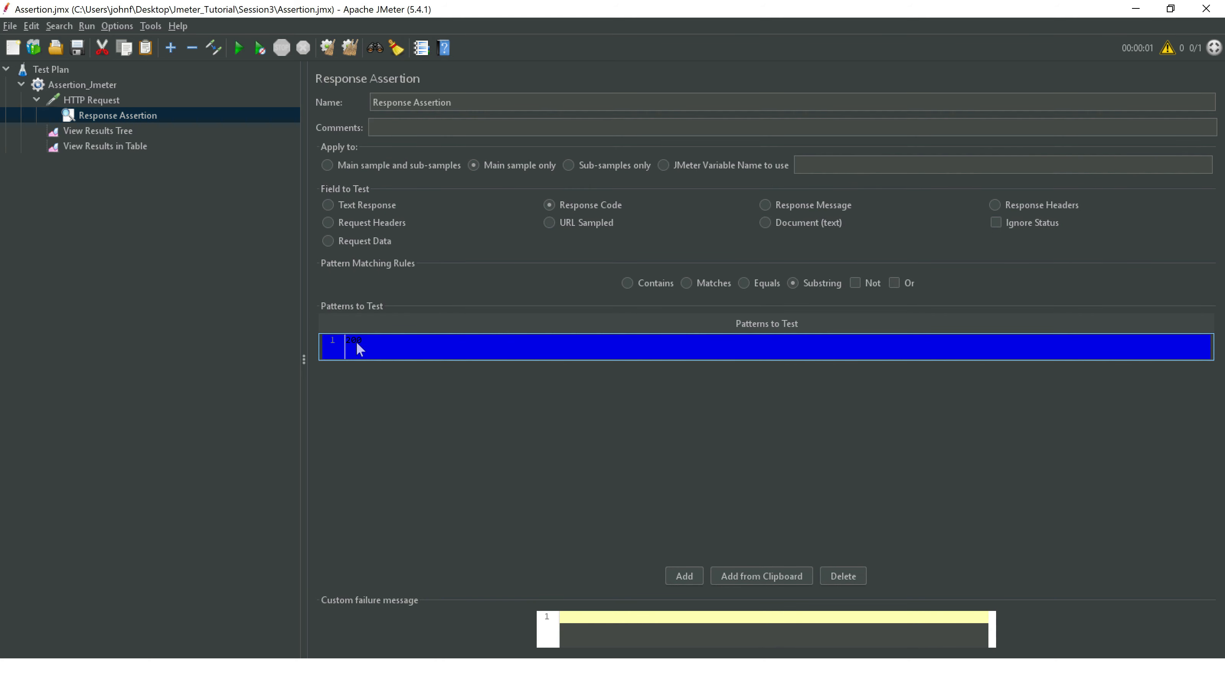
click(399, 355)
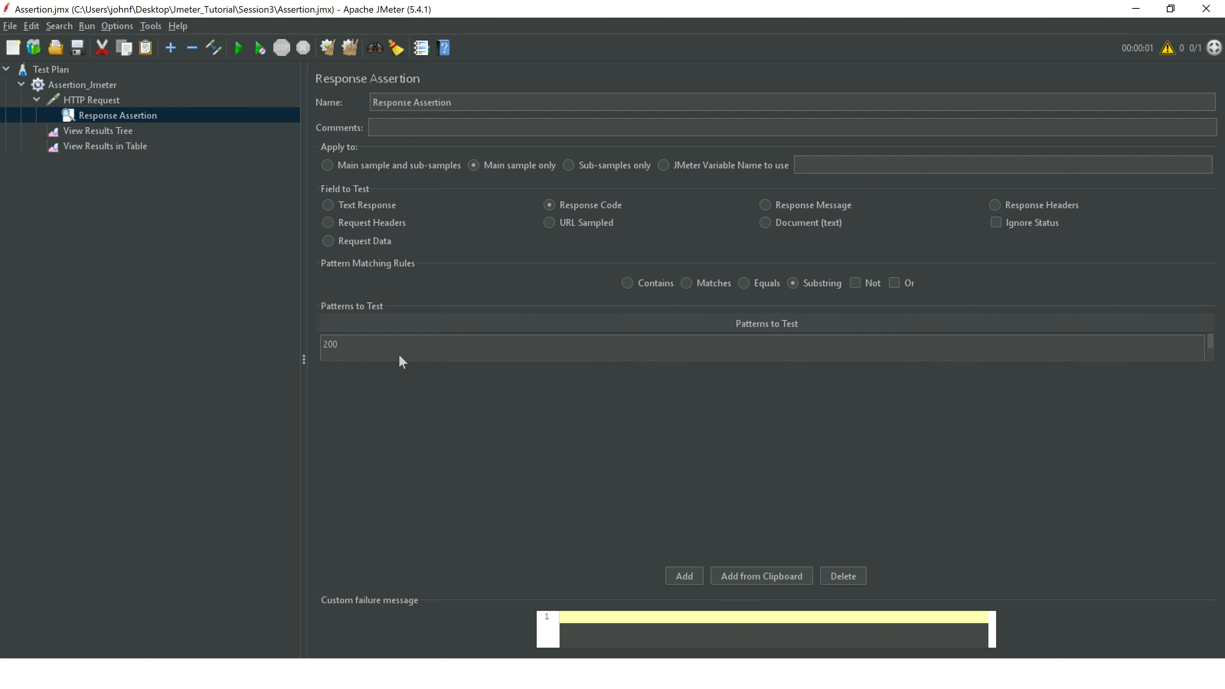
click(330, 343)
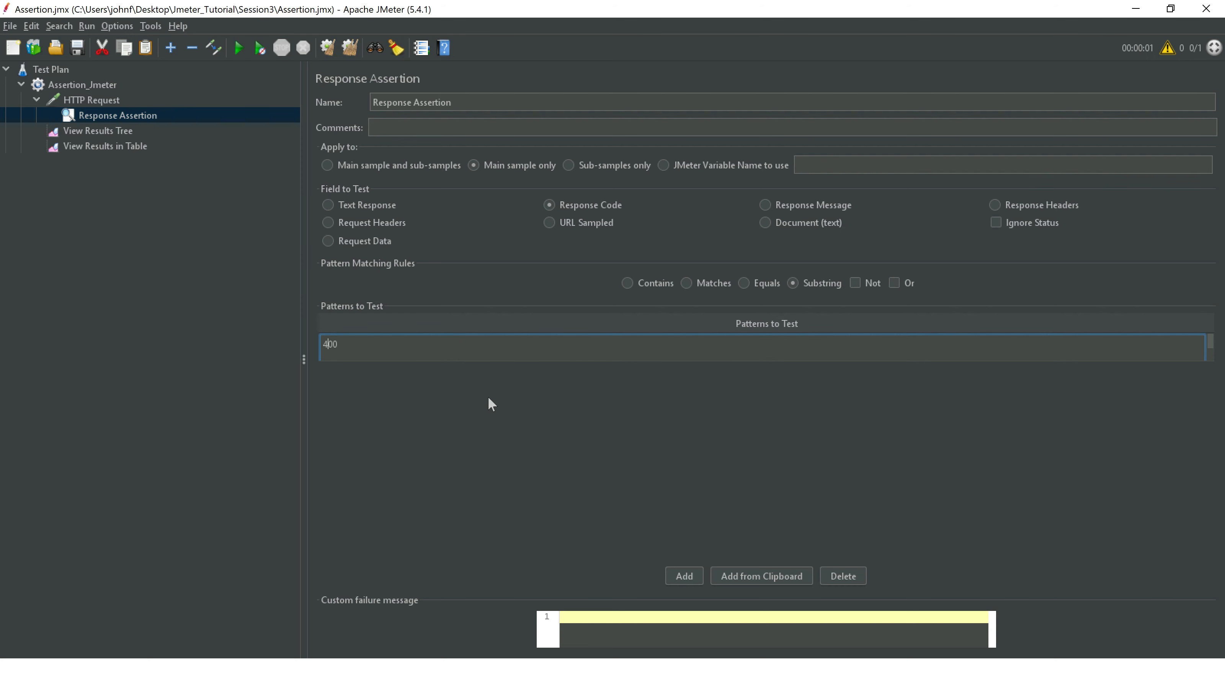
click(117, 115)
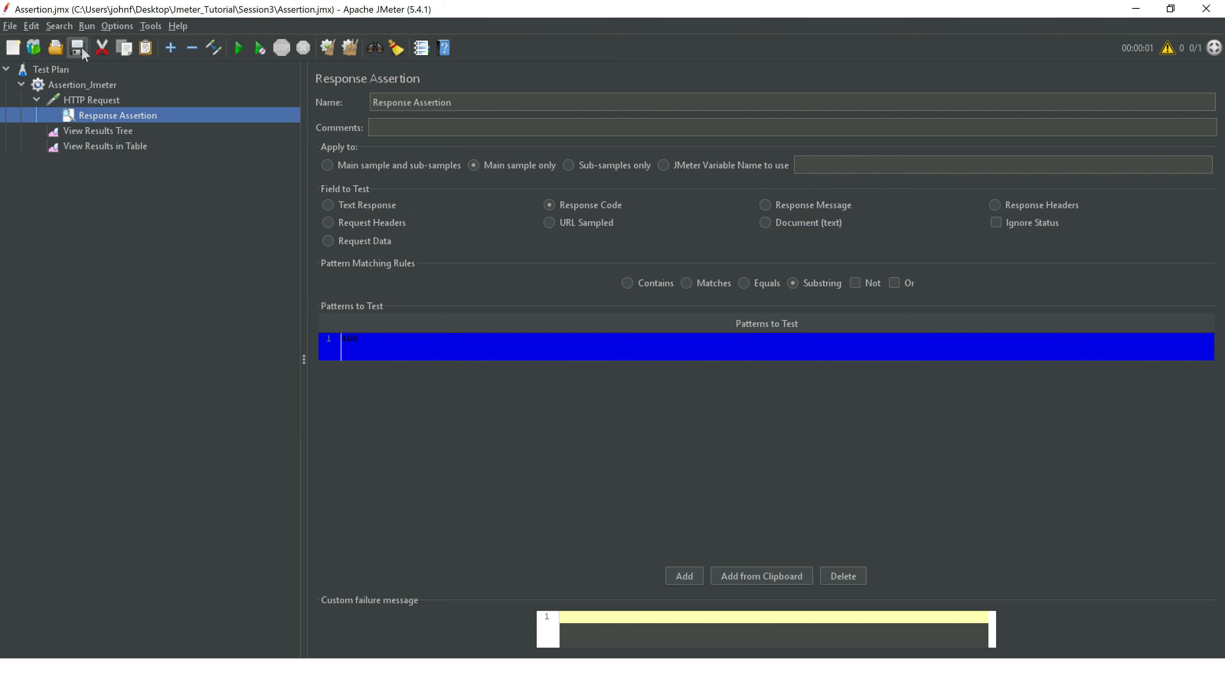
Run the test plan with View Results Tree shown and inspect the Response Assertion result for the 400 pattern
click(94, 126)
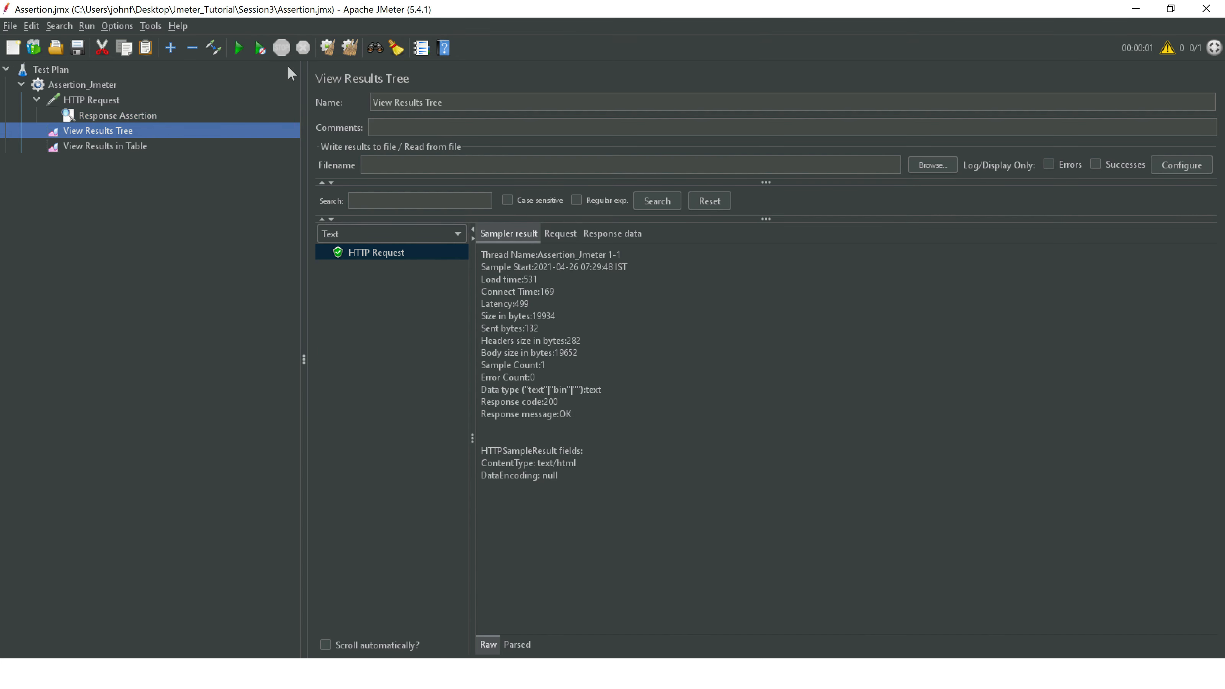
click(239, 48)
click(321, 267)
click(373, 286)
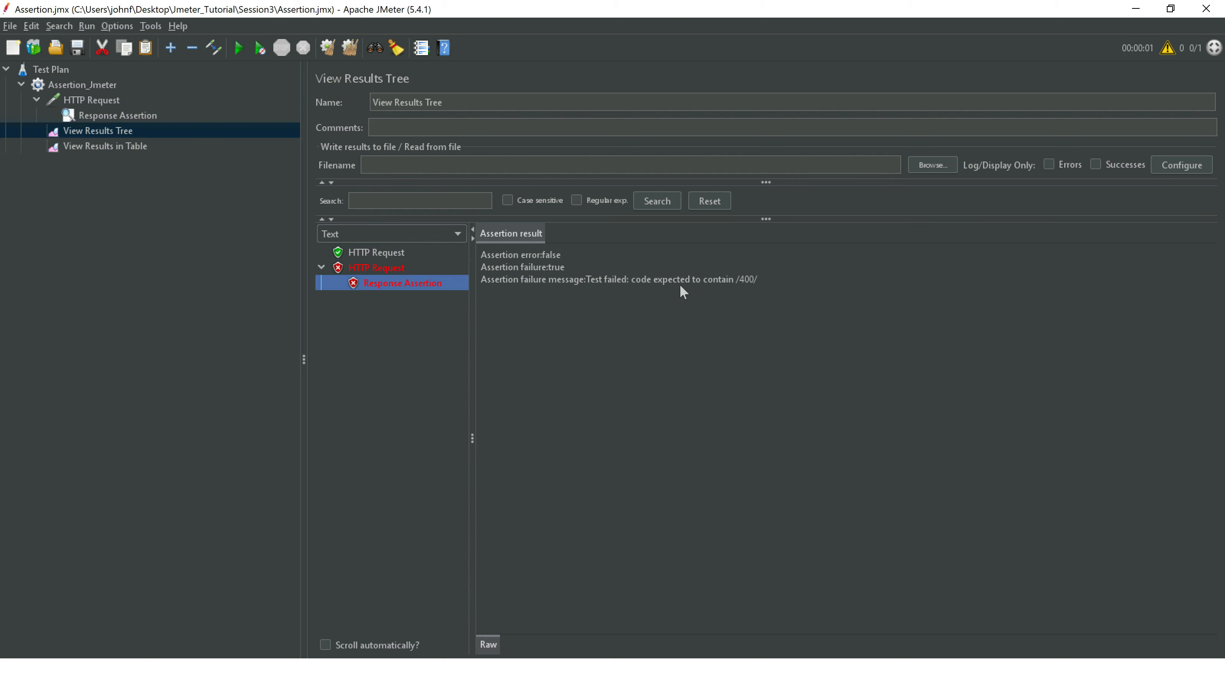
Add an Assertion Results listener to the Assertion_Jmeter thread group and run the test plan to inspect its output
right_click(82, 86)
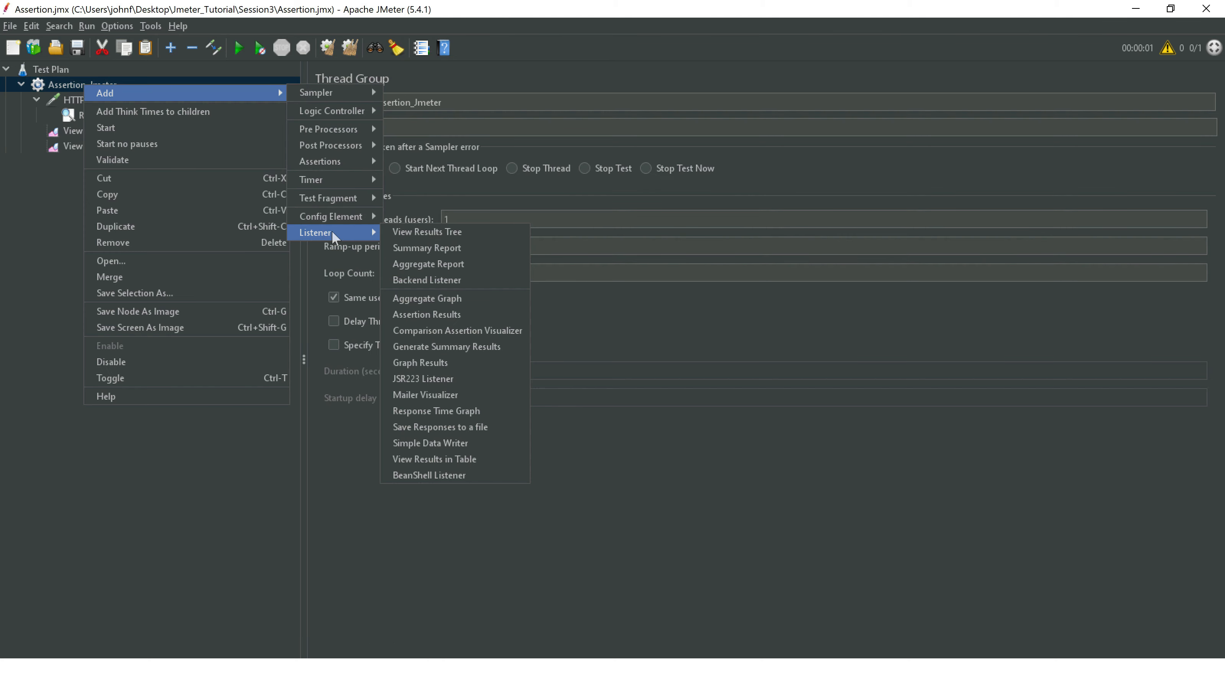
click(216, 490)
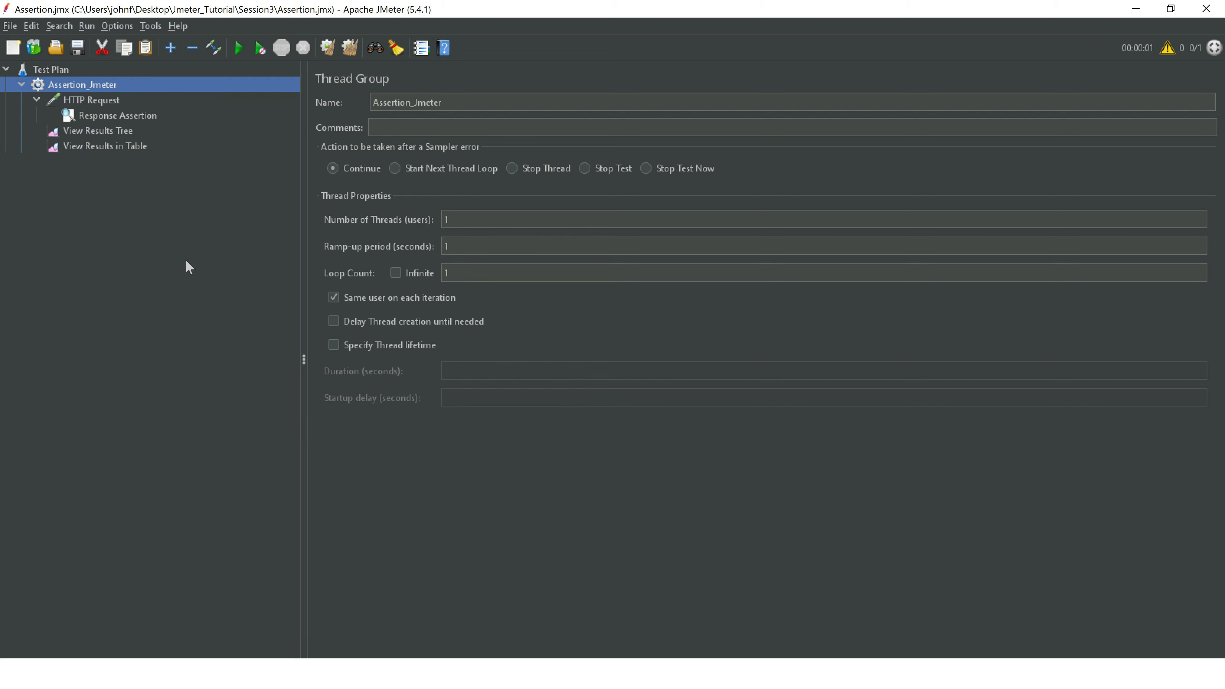
right_click(85, 81)
mouse_move(283, 87)
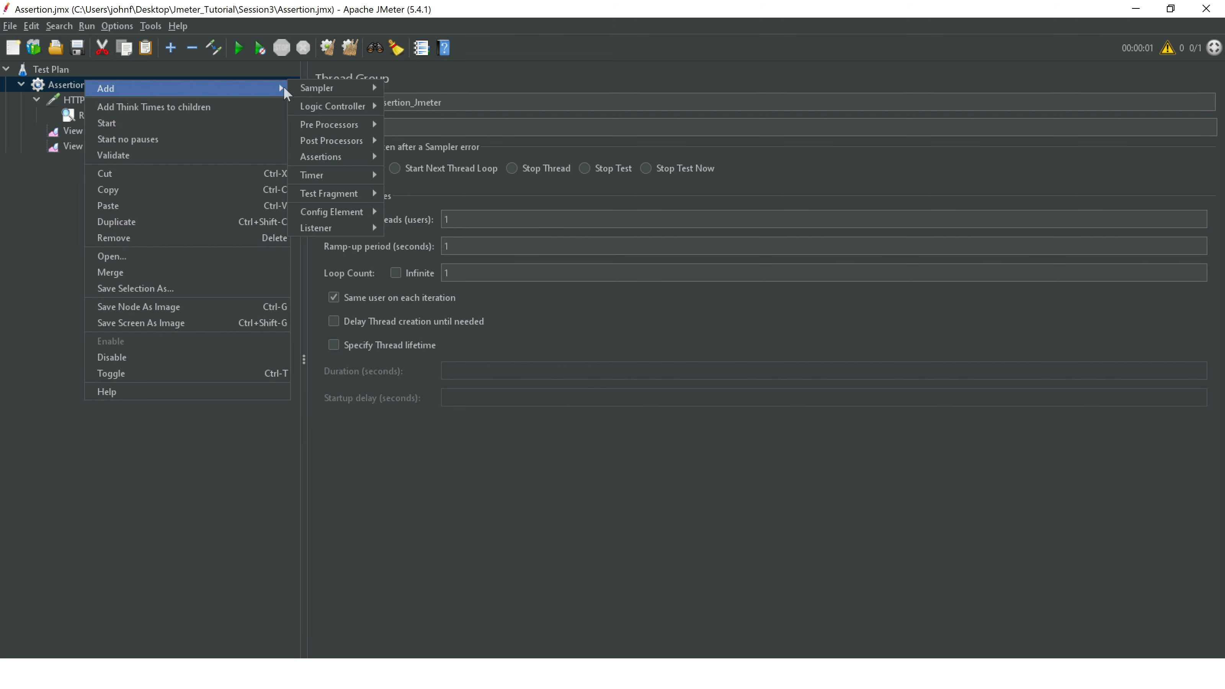
mouse_move(345, 226)
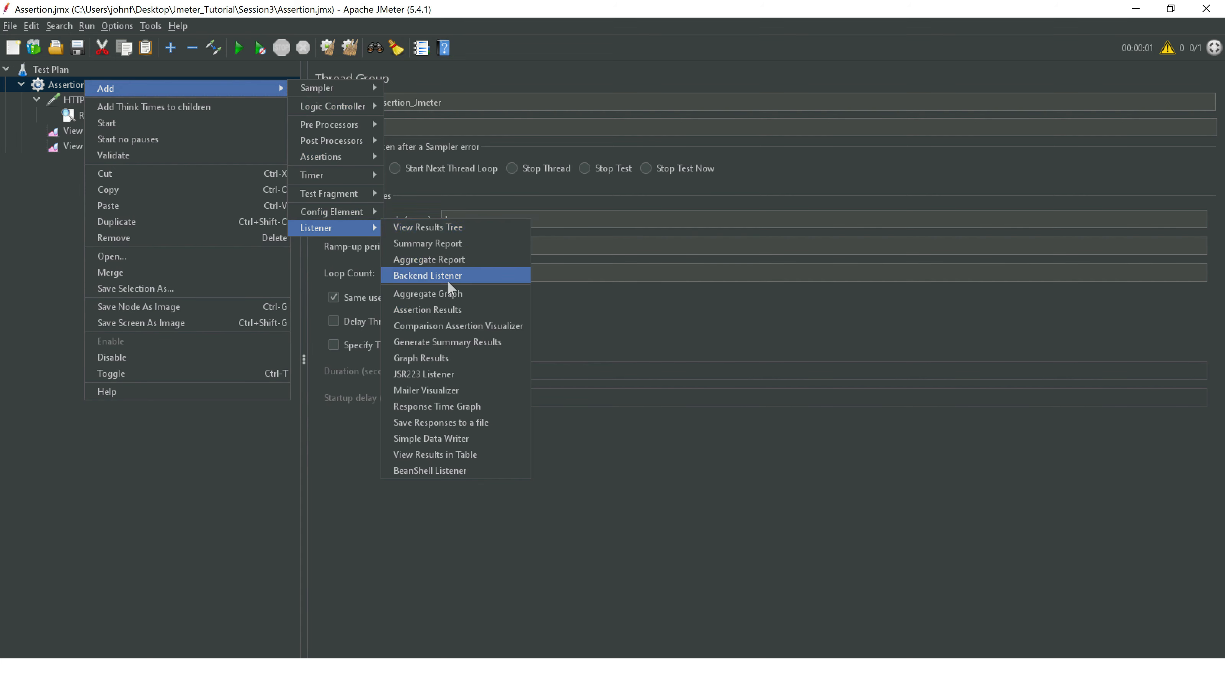
click(451, 309)
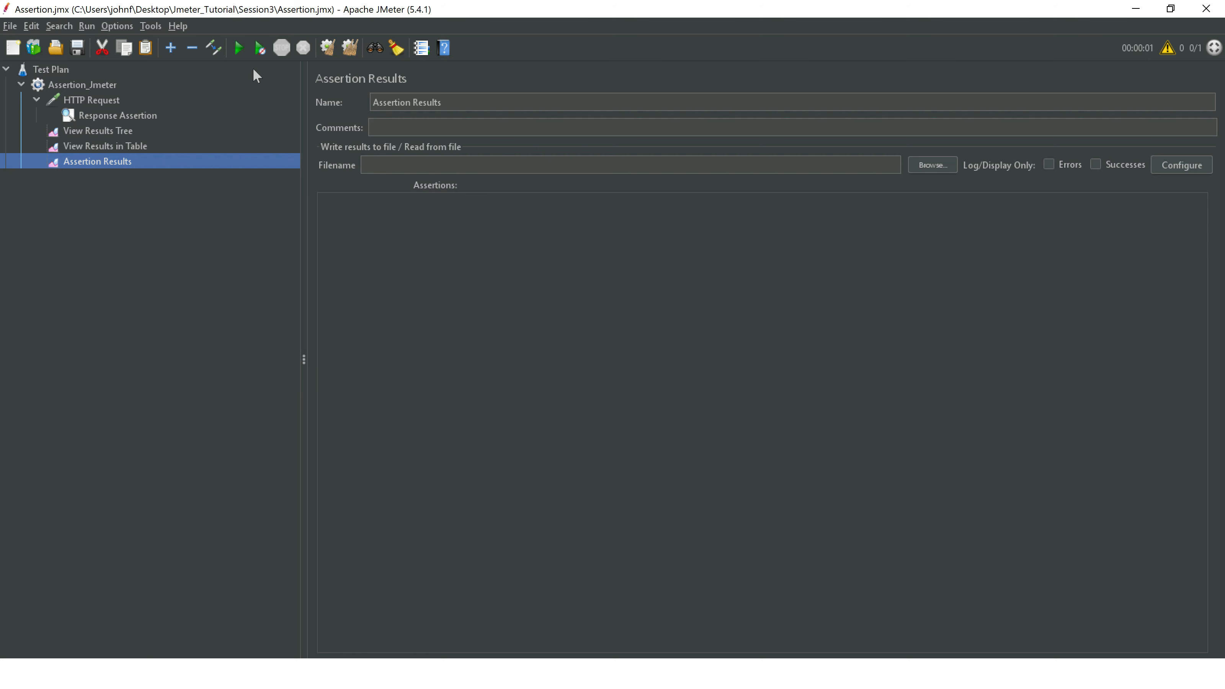
click(242, 49)
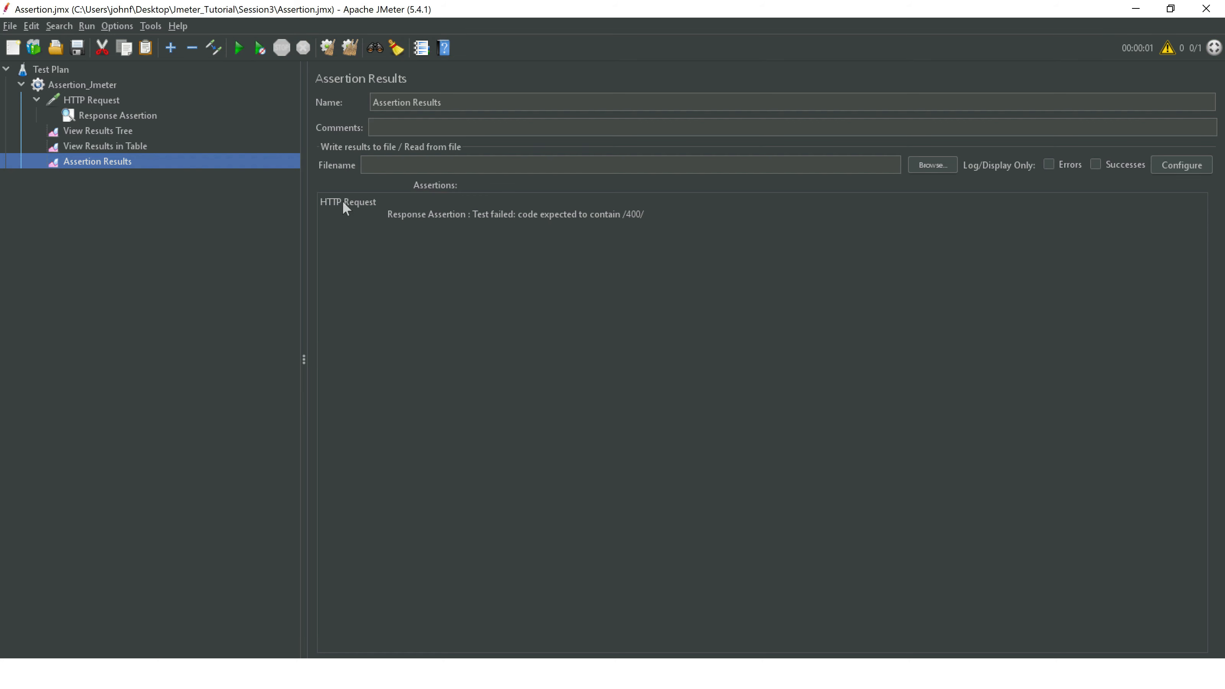
click(334, 209)
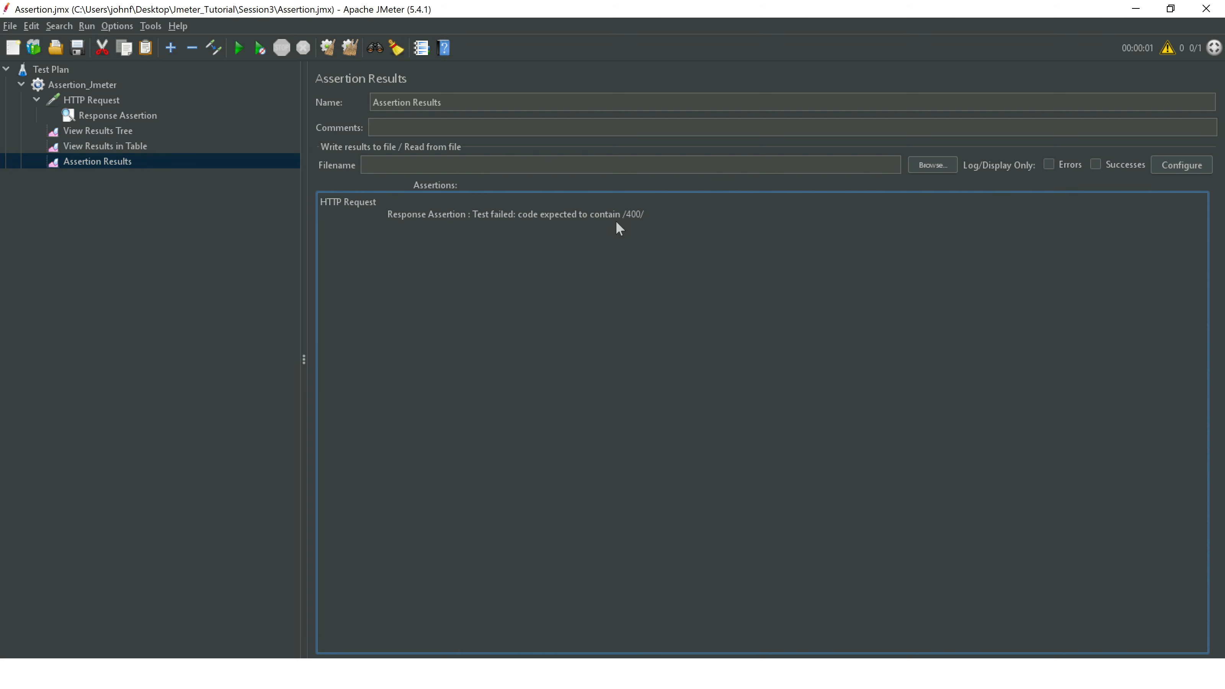
Set the Response Assertion's pattern to test back to 200 and save the test plan
click(131, 116)
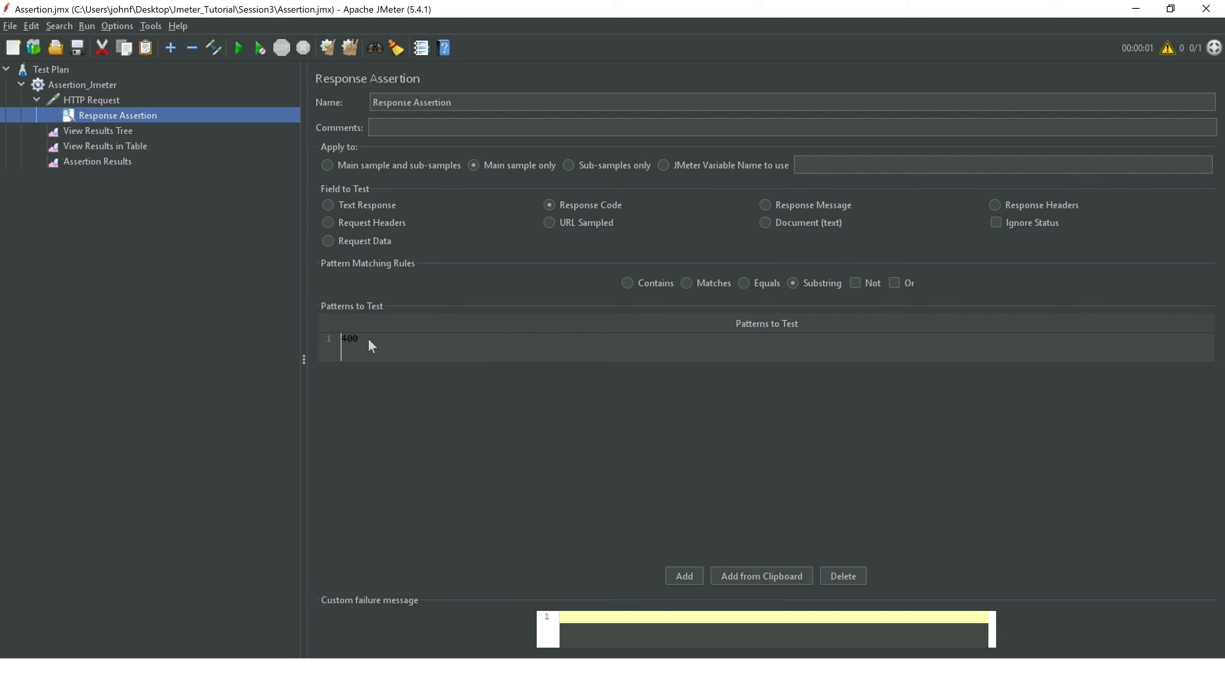
click(357, 339)
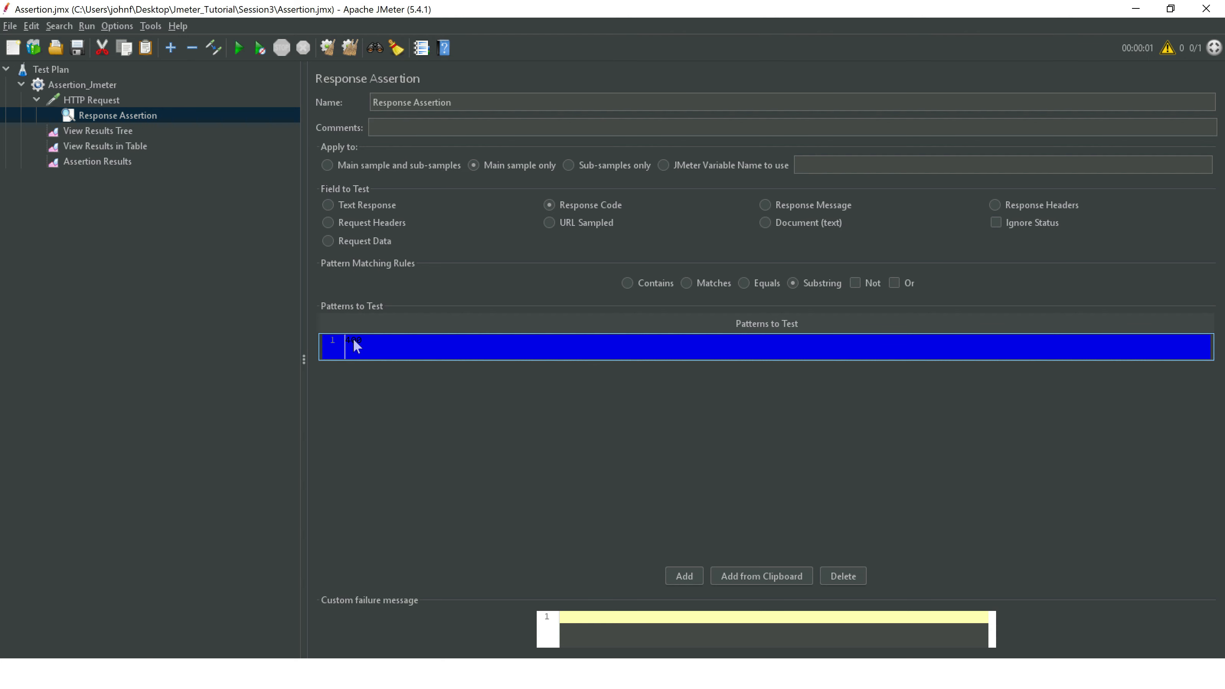
double_click(353, 339)
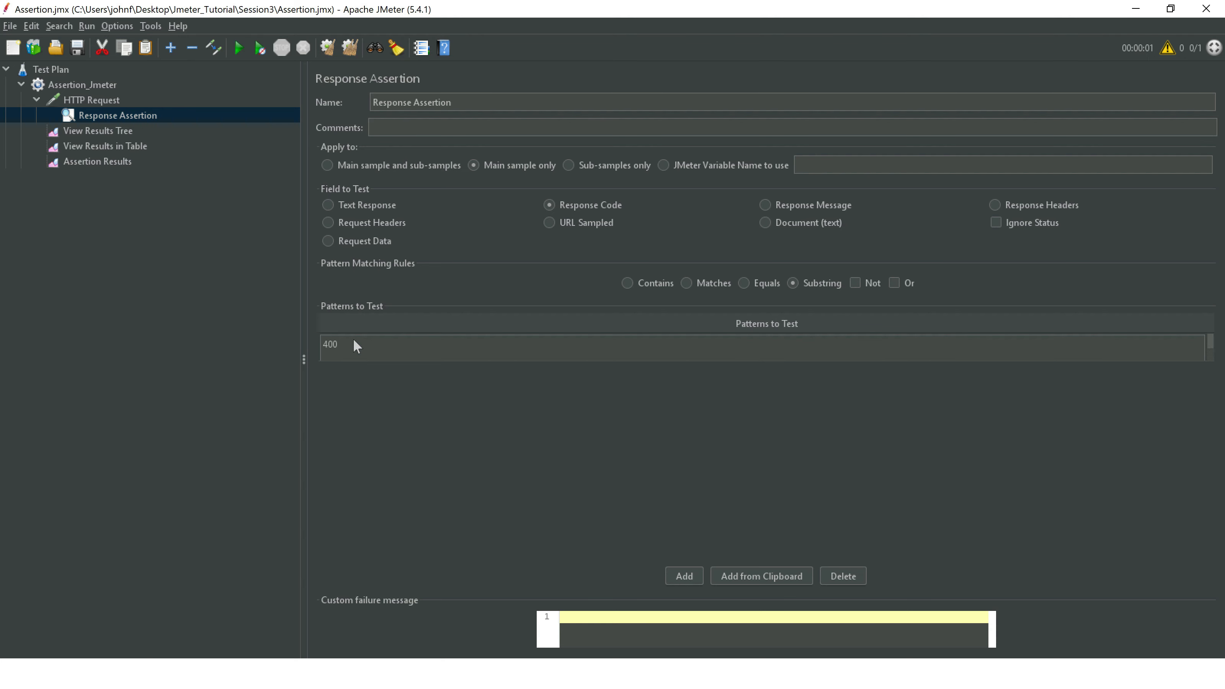
click(330, 346)
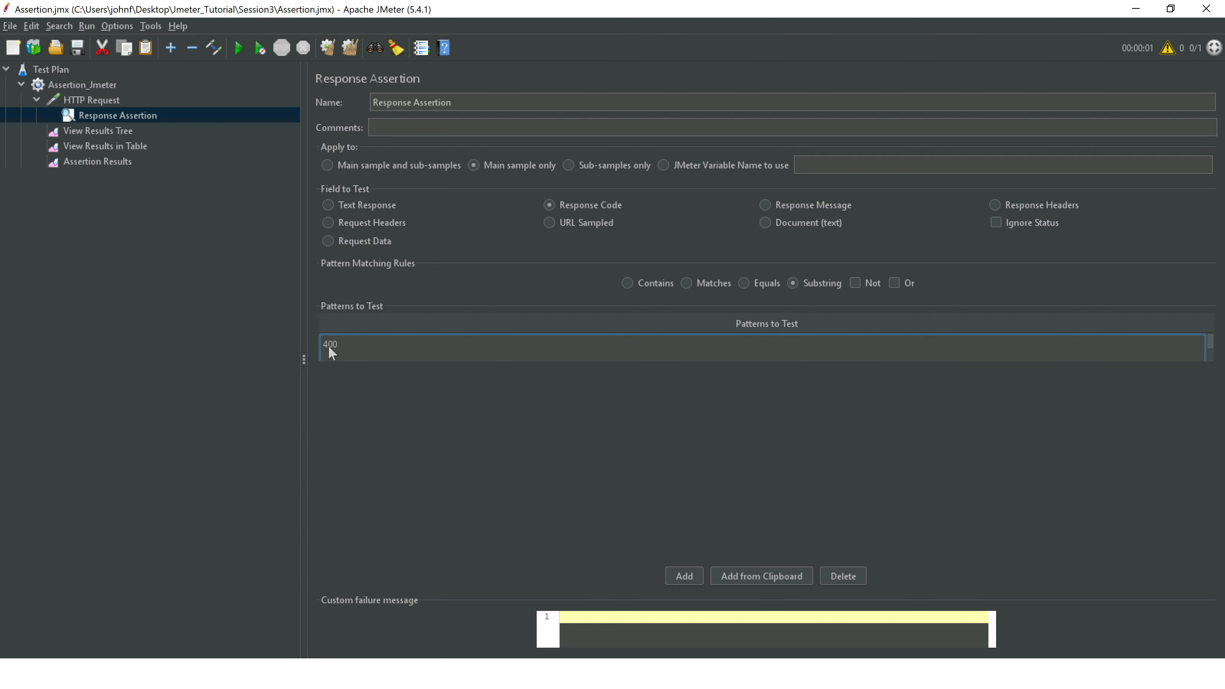
text(2)
click(433, 402)
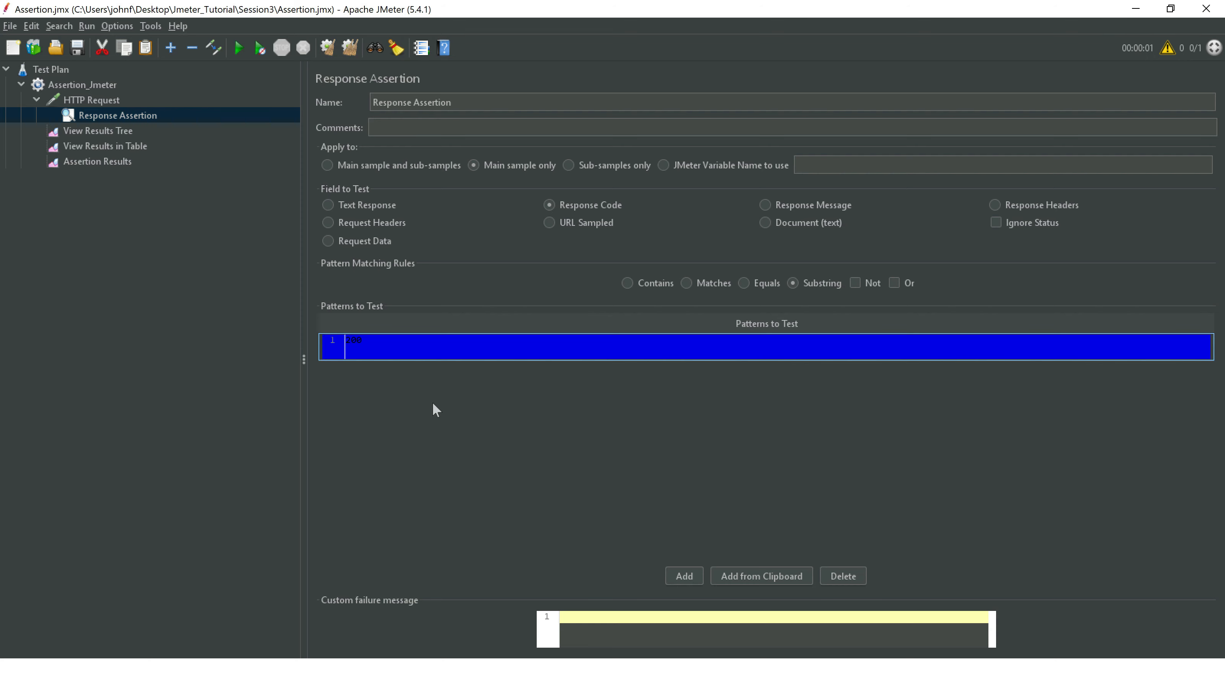
click(76, 47)
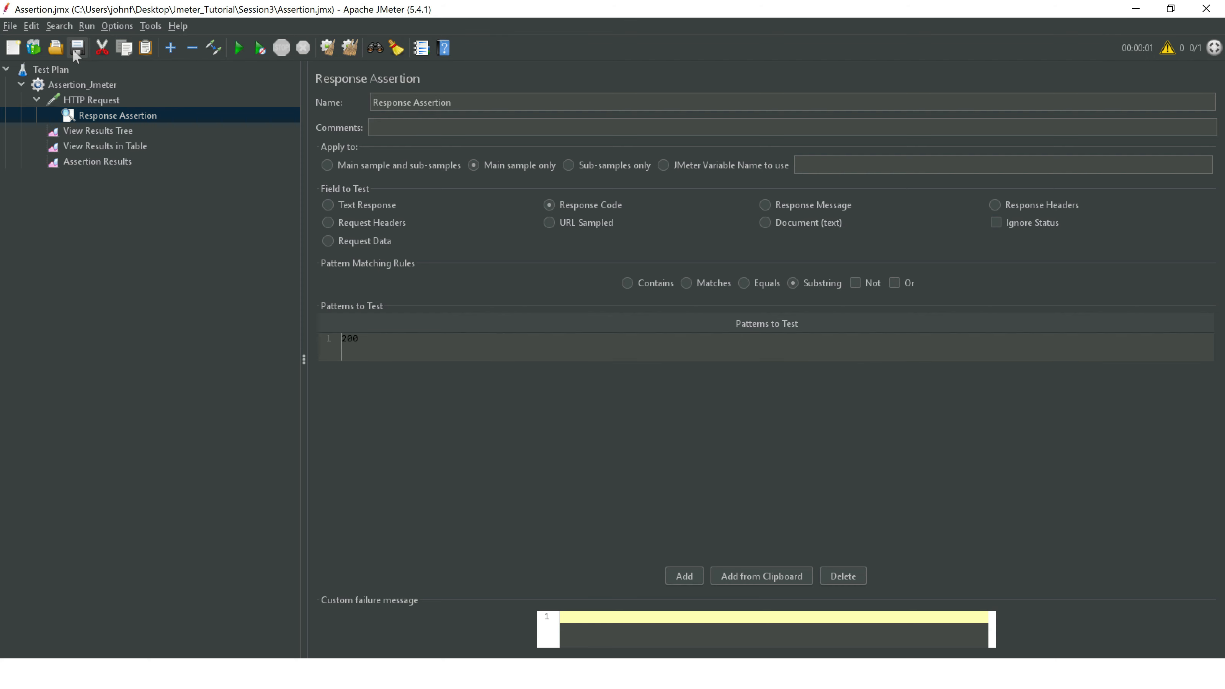
Run the test plan and check the new sample in both Assertion Results and View Results in Table
click(110, 147)
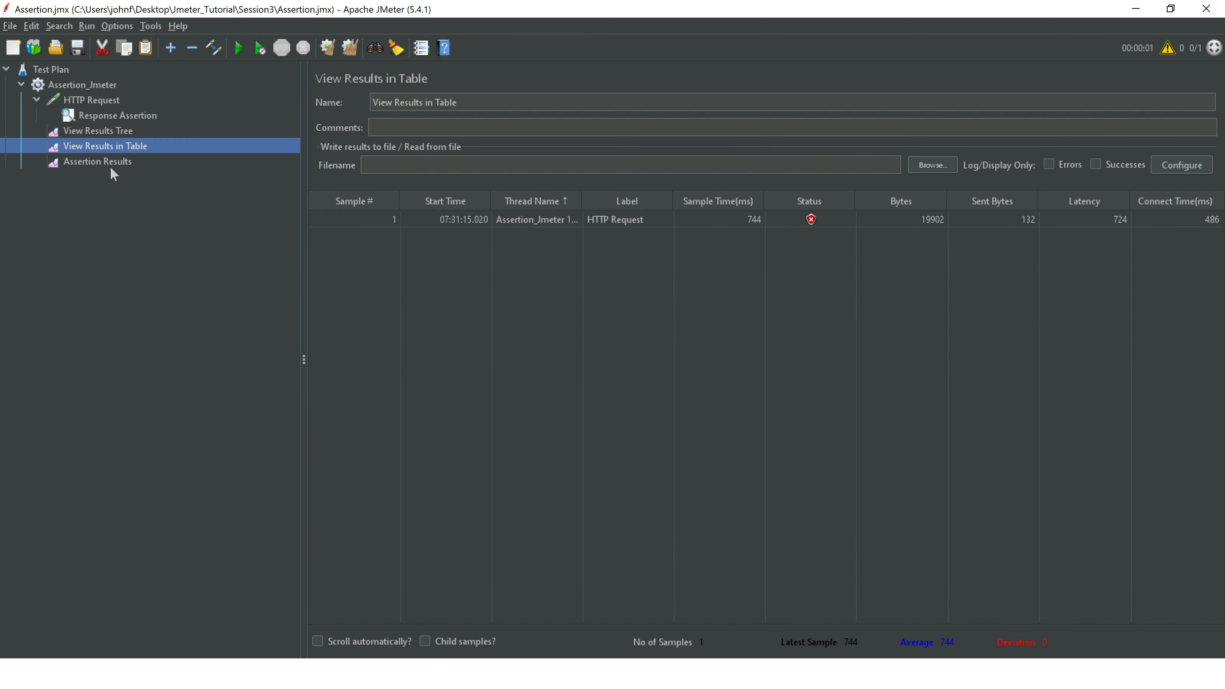
click(111, 163)
click(240, 48)
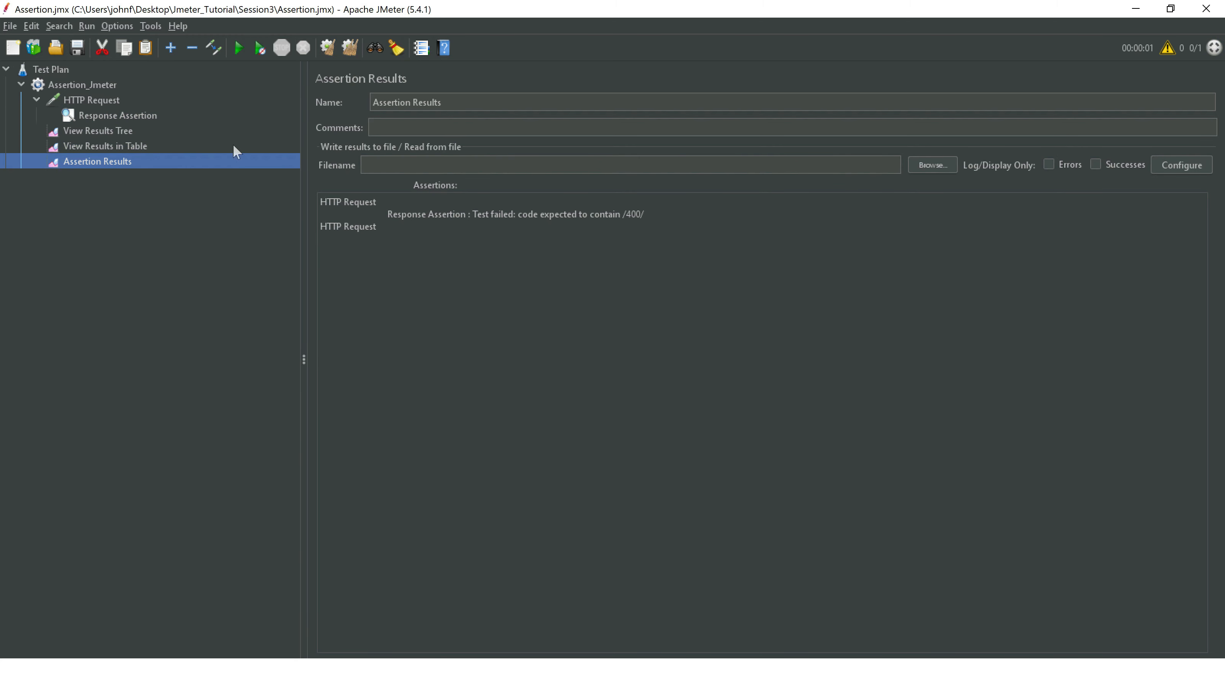
click(349, 223)
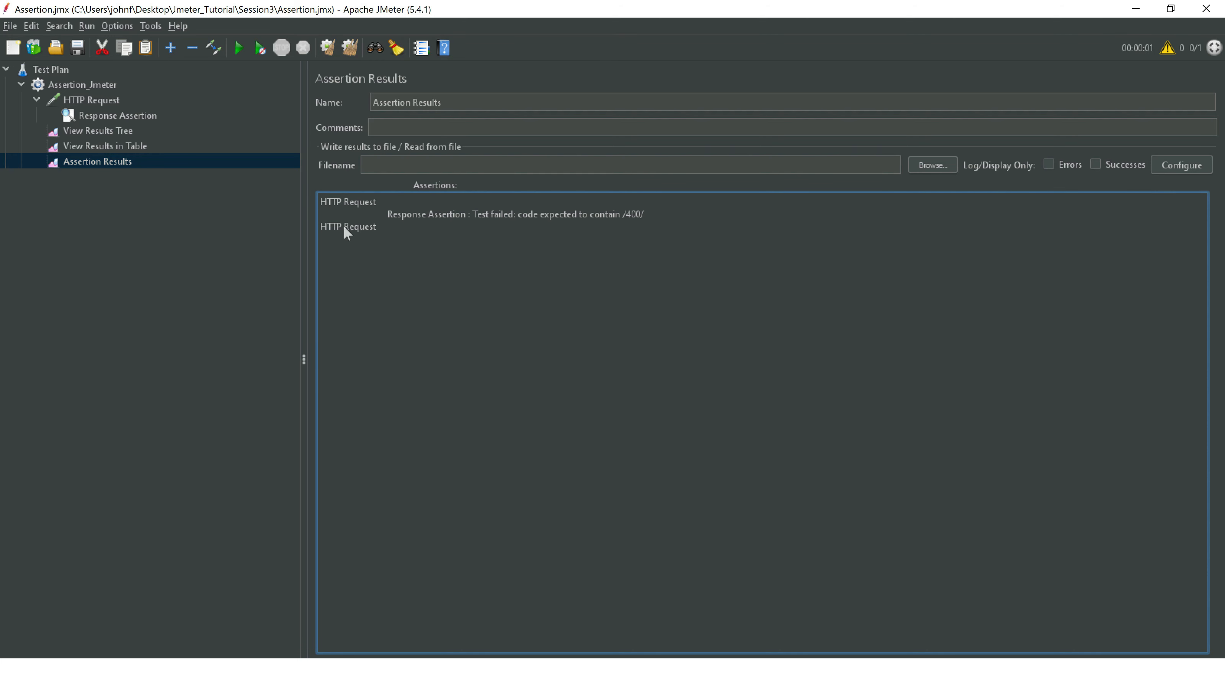
click(76, 147)
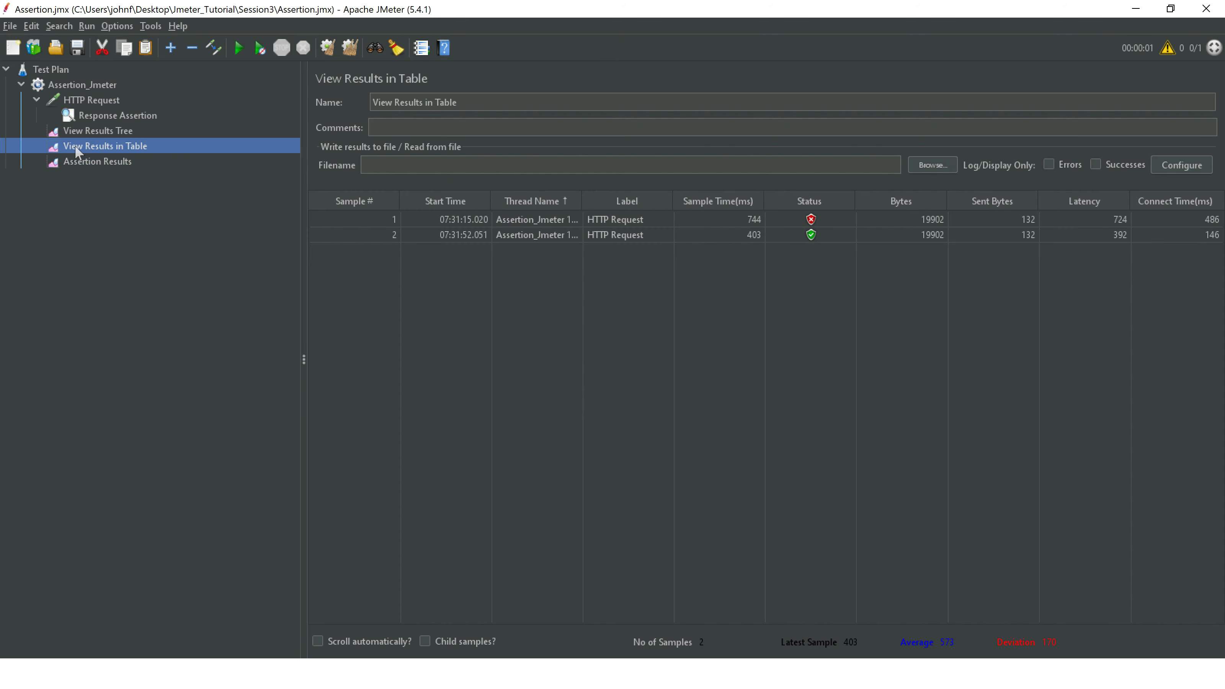
click(373, 230)
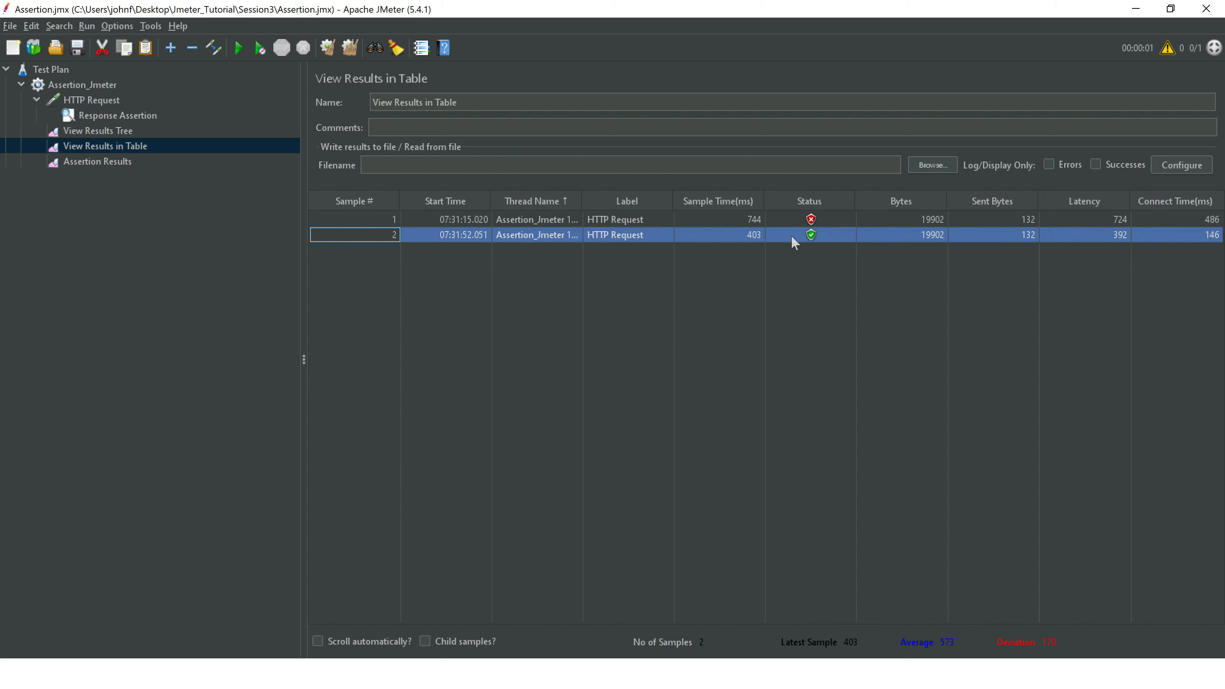
Compare the two HTTP Request samples and the Response Assertion result in View Results Tree, and review Assertion Results
click(92, 134)
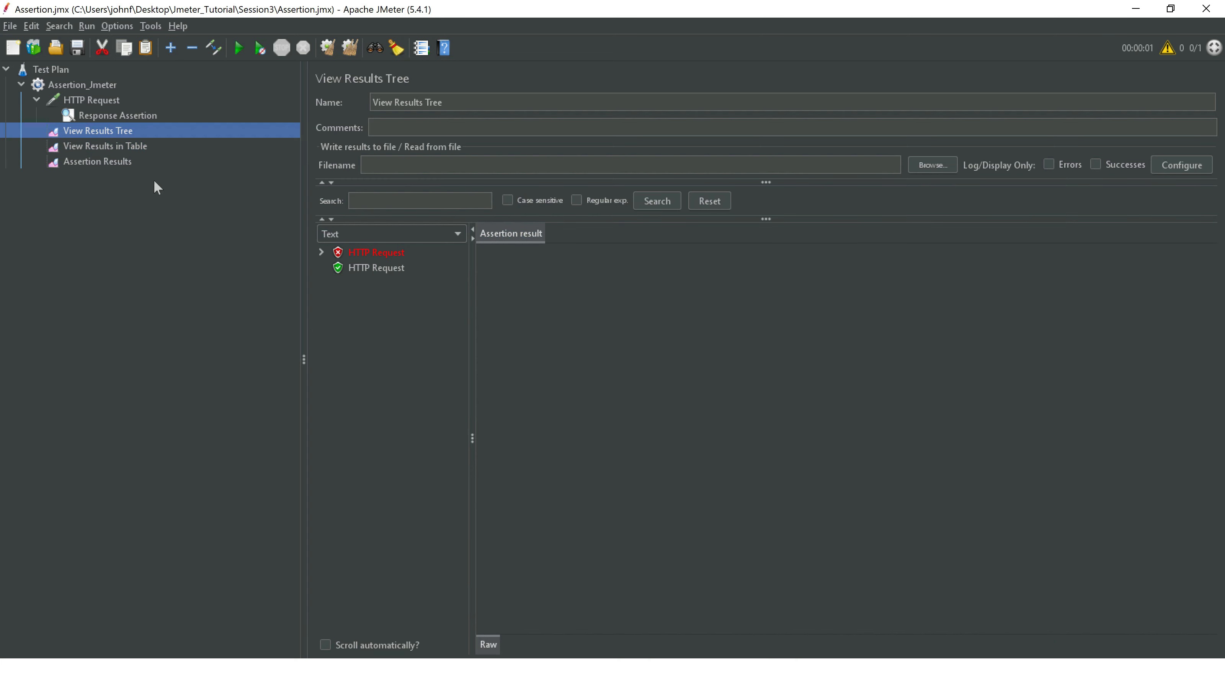
click(348, 269)
click(349, 252)
click(321, 252)
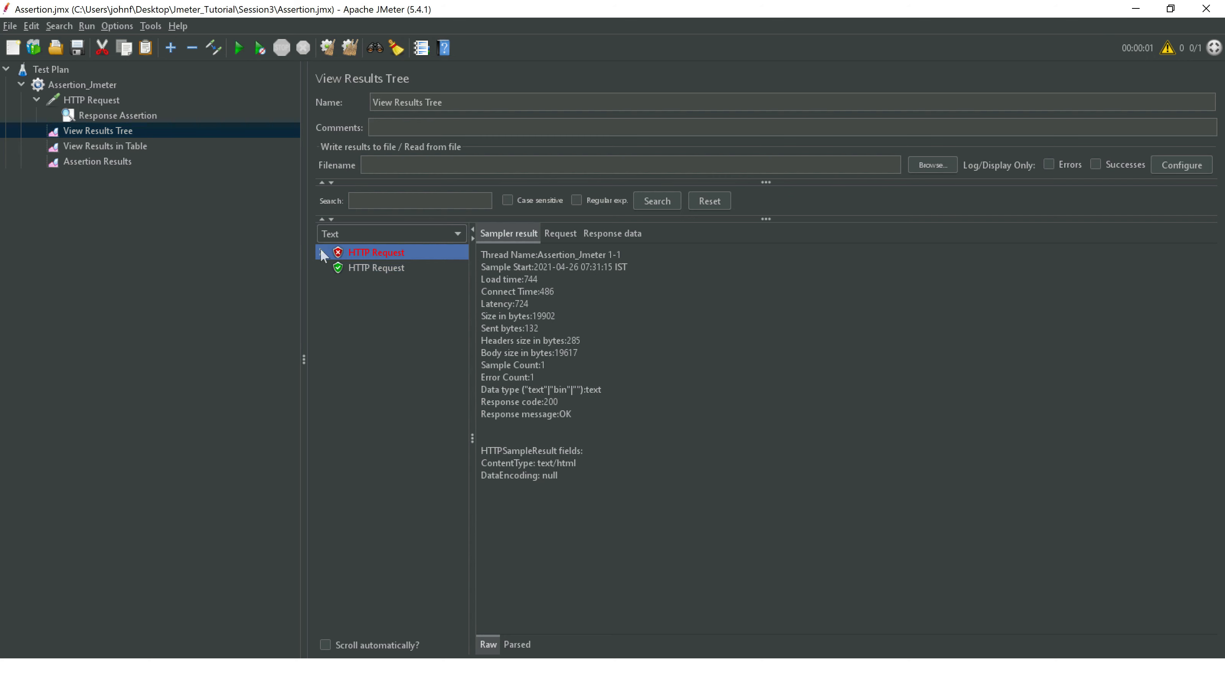
click(381, 267)
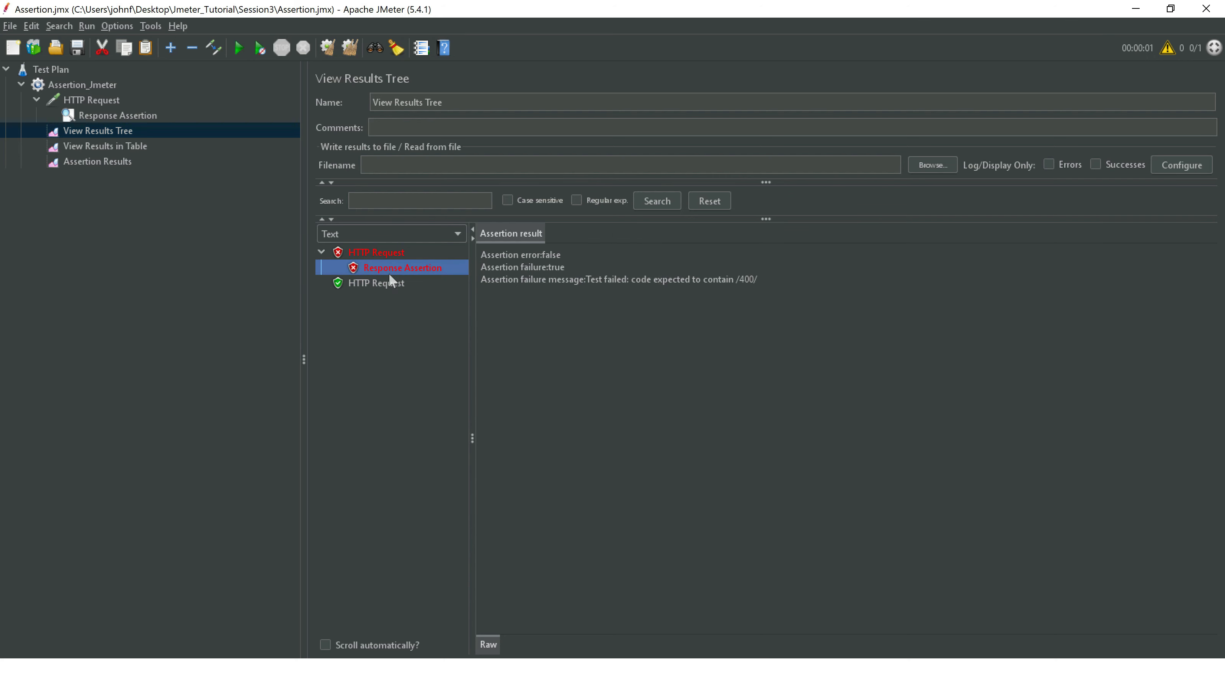
click(390, 283)
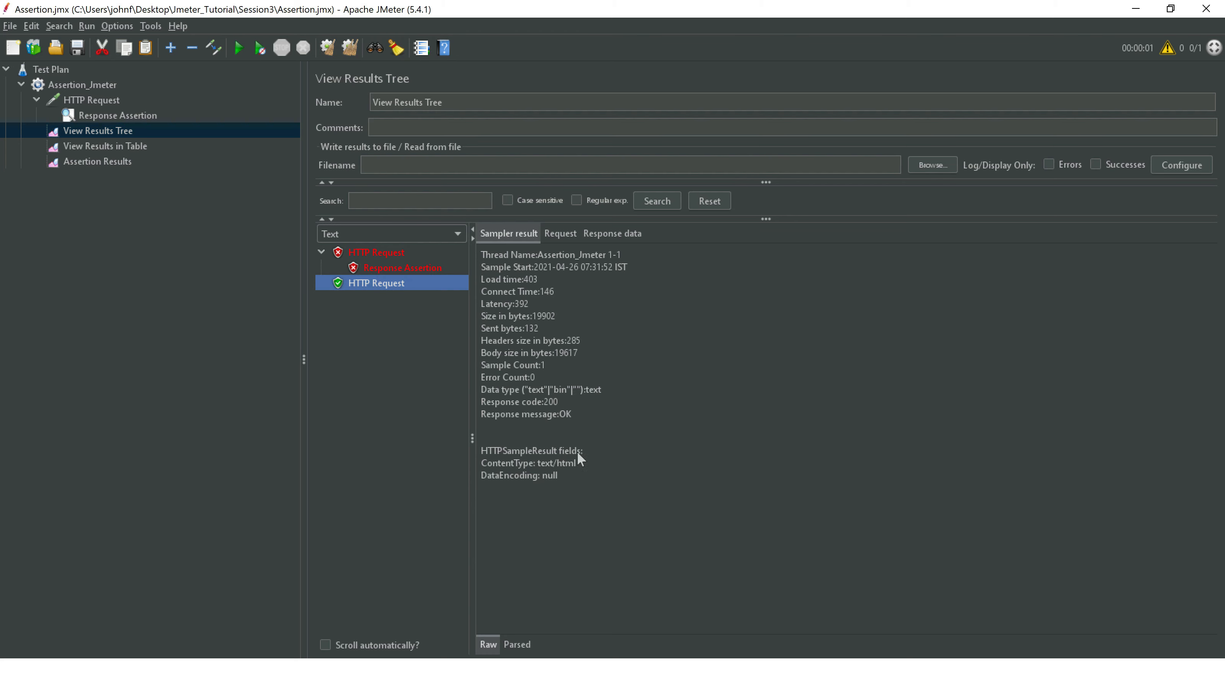
click(114, 160)
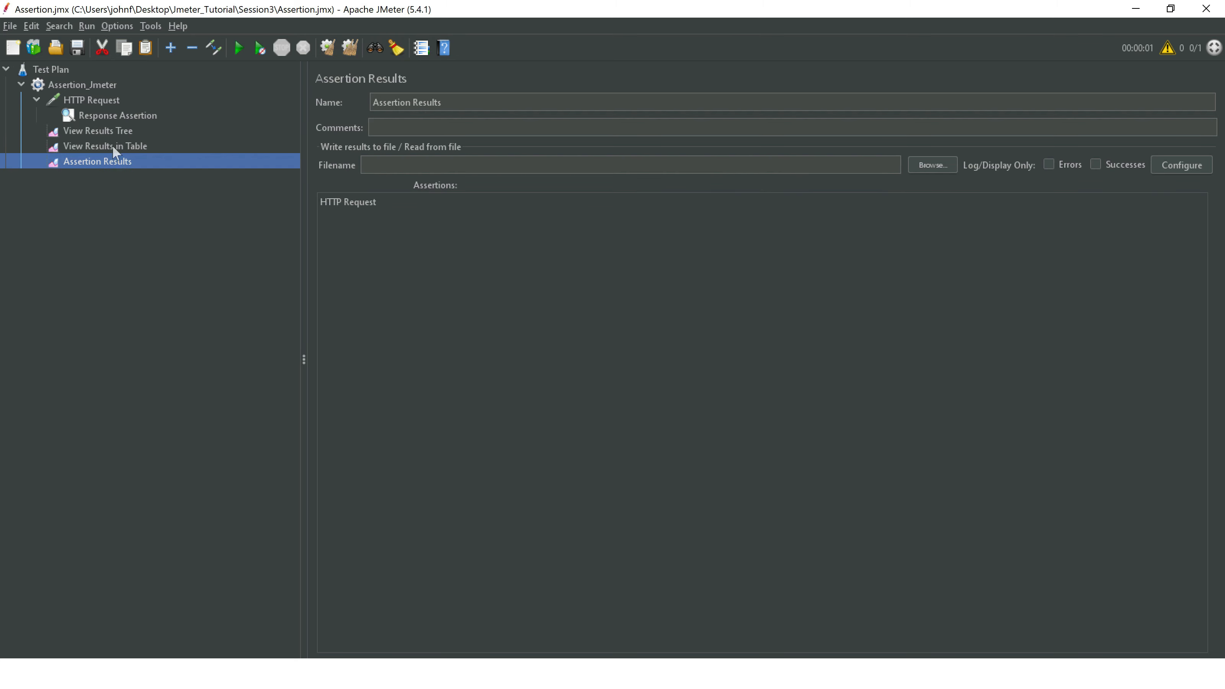
Add a Size Assertion to the HTTP Request sampler
click(91, 97)
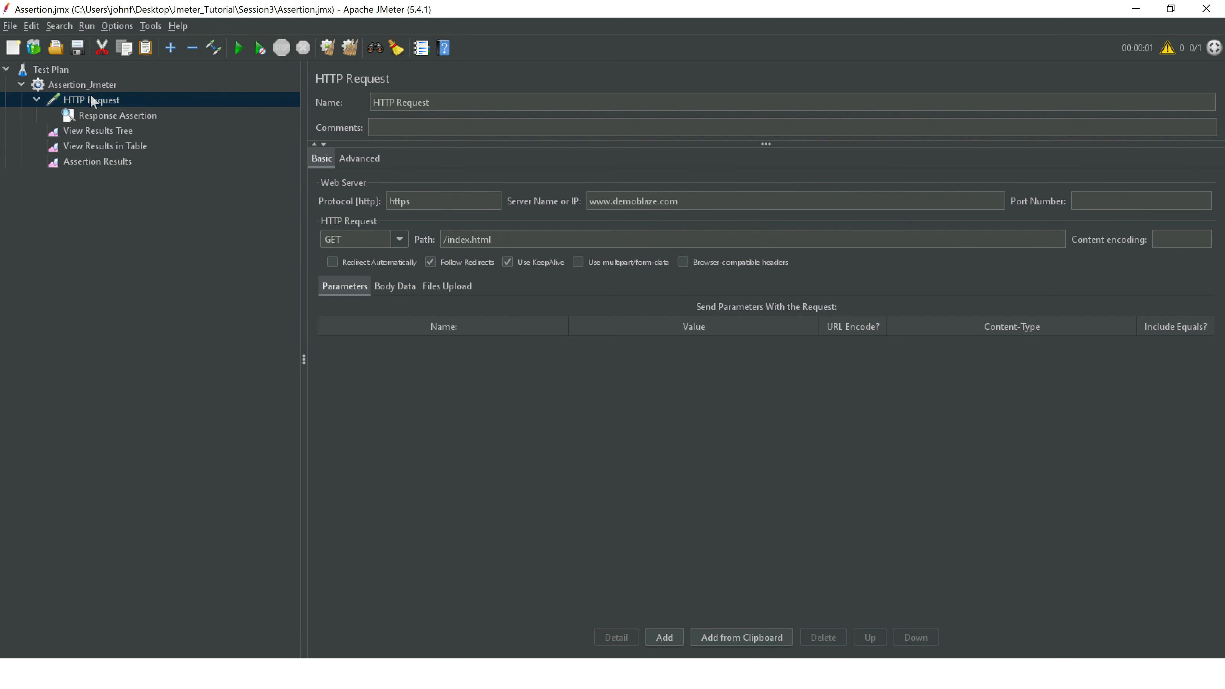
right_click(91, 98)
mouse_move(204, 102)
mouse_move(327, 107)
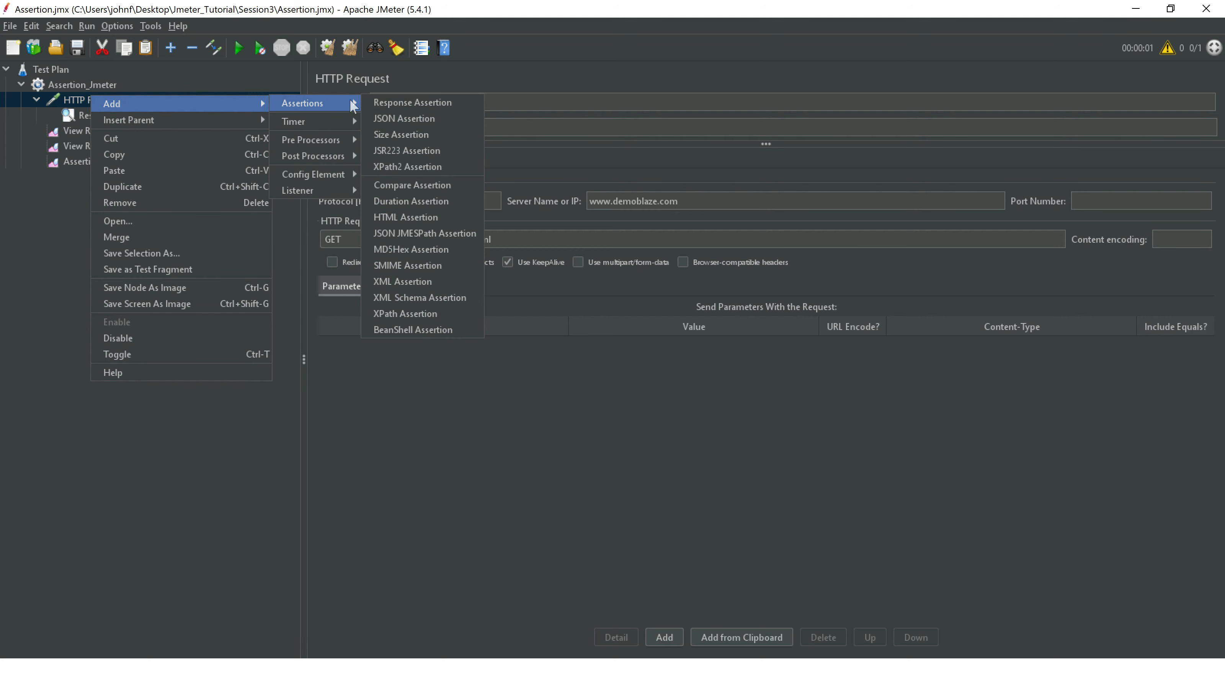
click(406, 132)
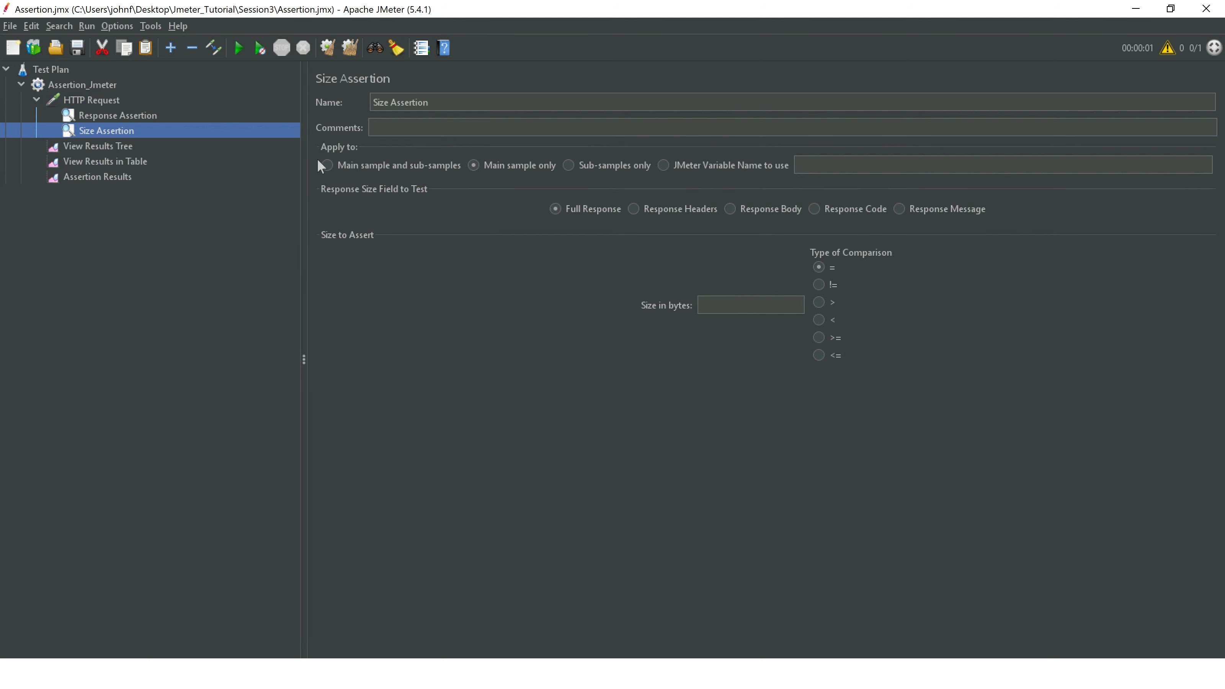
Look up the sample's byte count in View Results in Table and set the Size Assertion's size to 19902 bytes
click(91, 163)
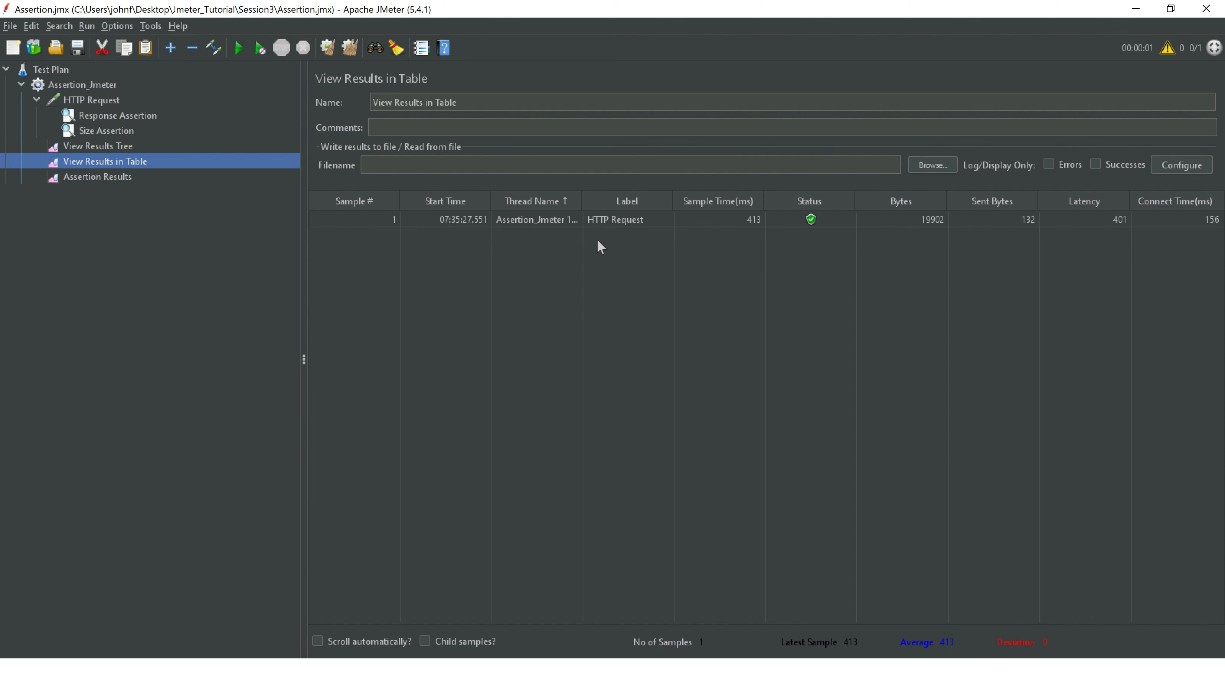
click(929, 222)
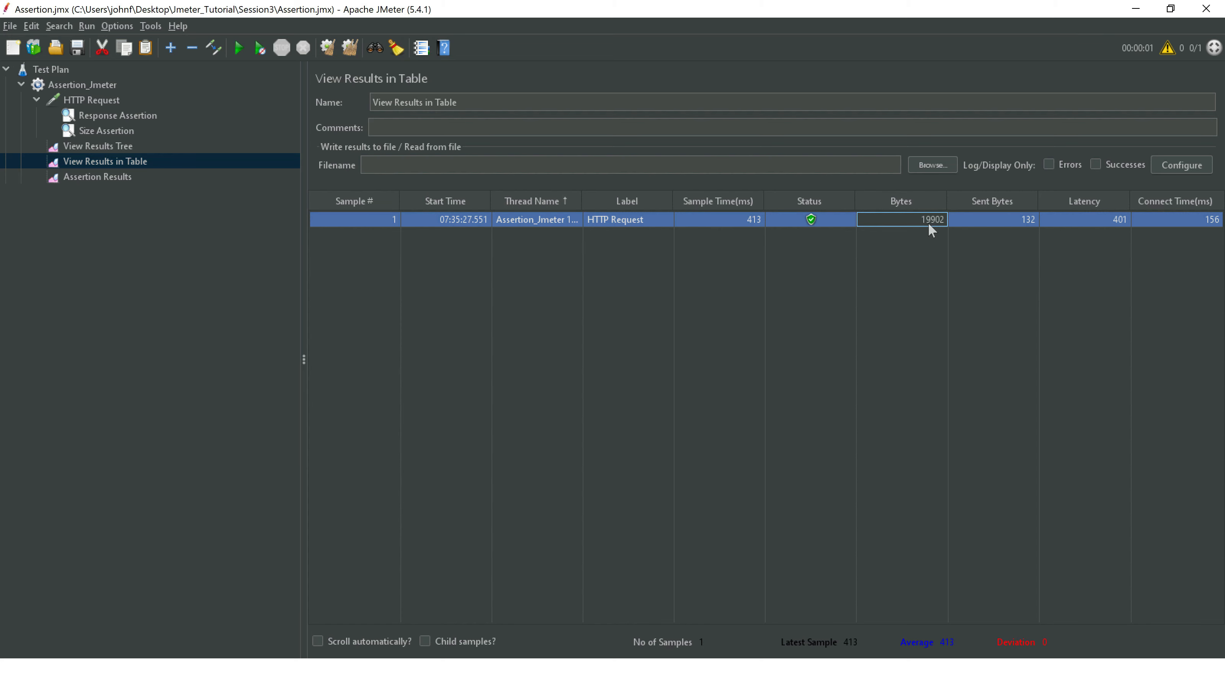
click(99, 132)
click(716, 305)
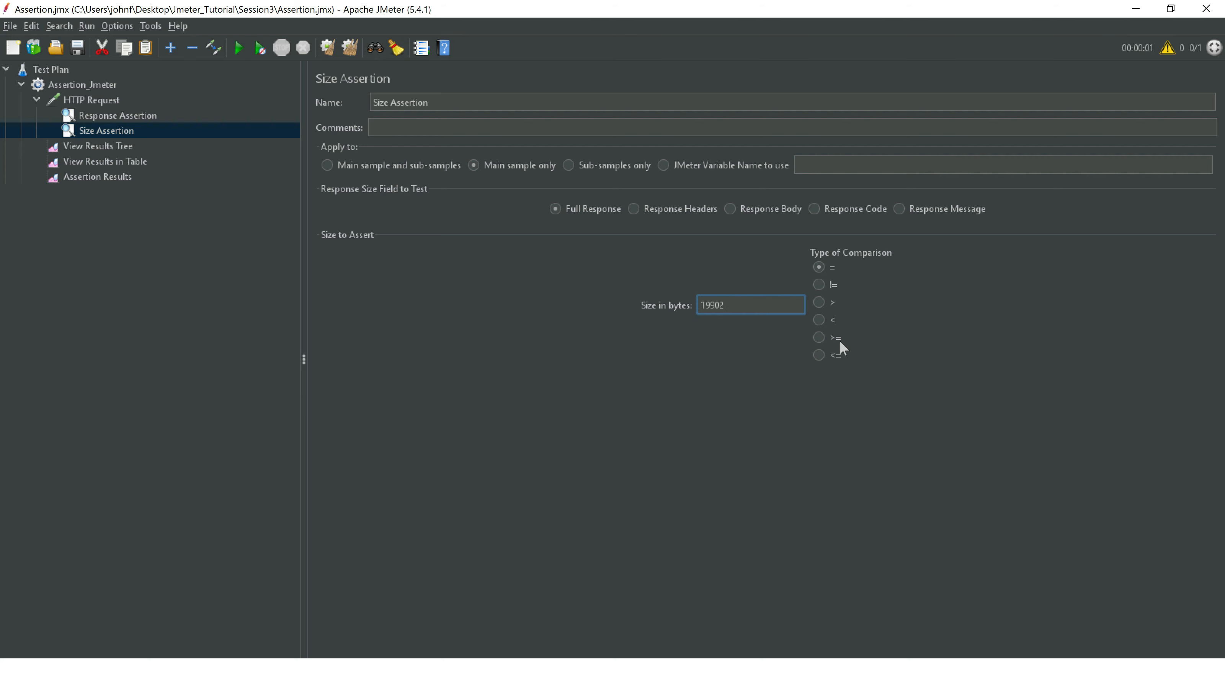
Run the test plan with the Size Assertion and check the new sample's status in View Results in Table
click(120, 178)
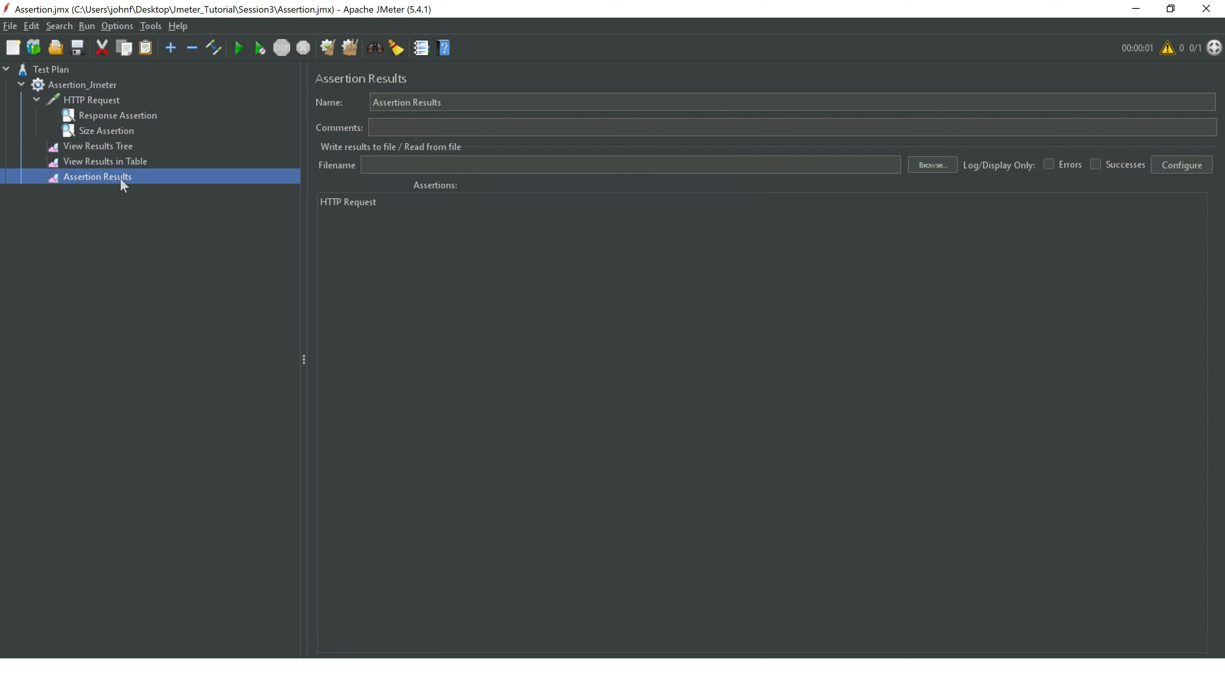
click(239, 51)
click(108, 164)
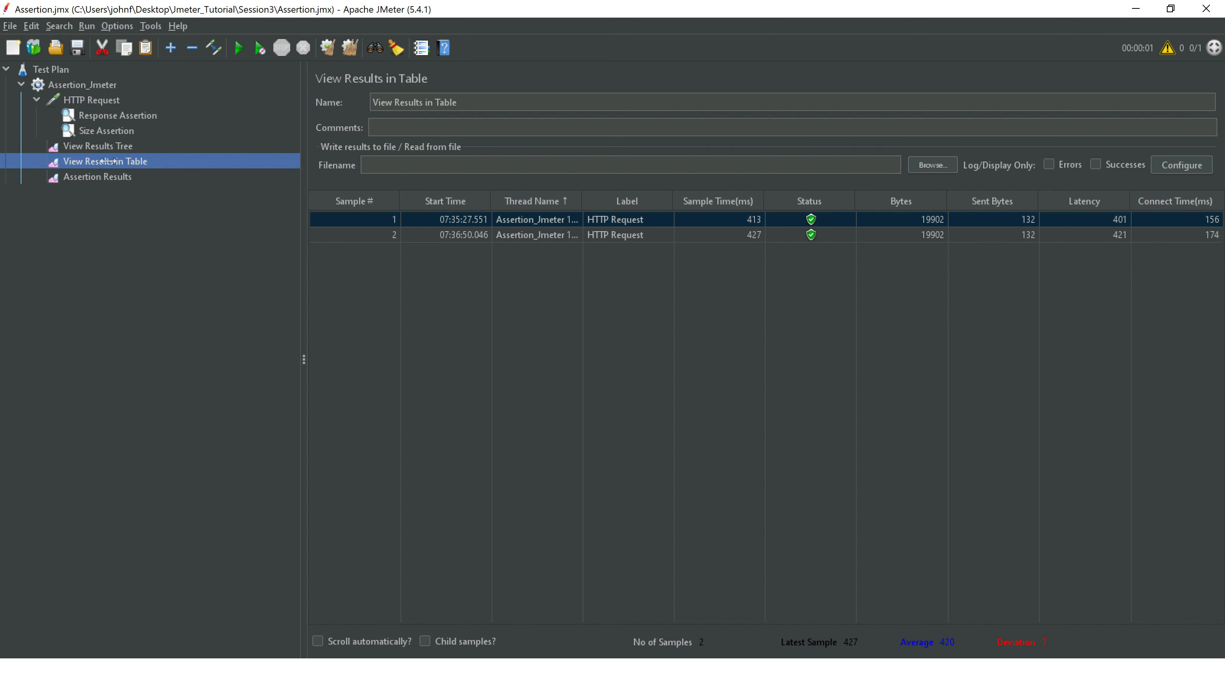
Set the Size Assertion's size to 19900 bytes and rerun the test plan, reviewing View Results in Table and Assertion Results
click(101, 135)
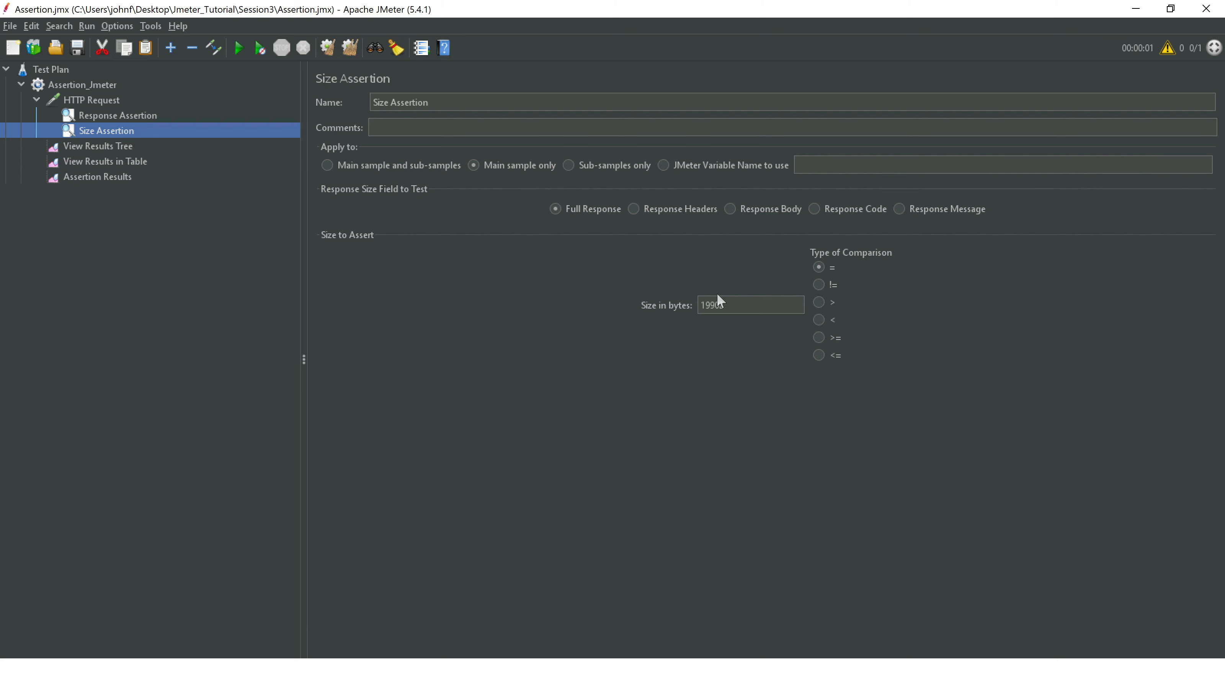
click(731, 299)
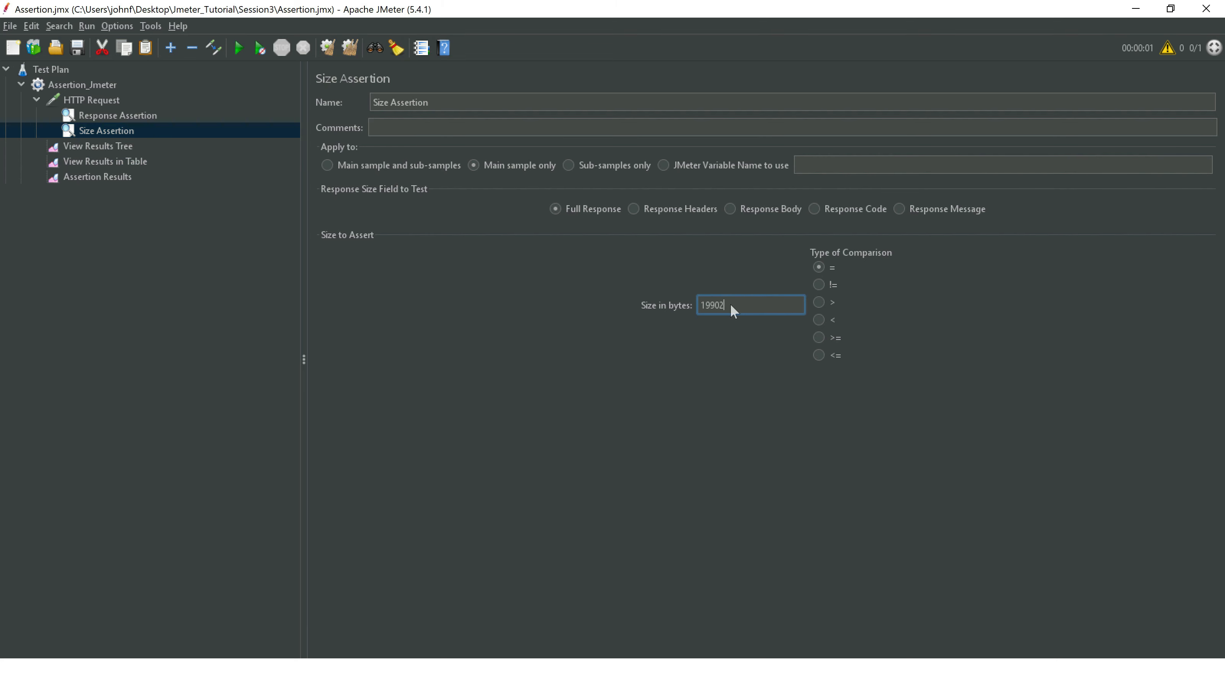
click(113, 161)
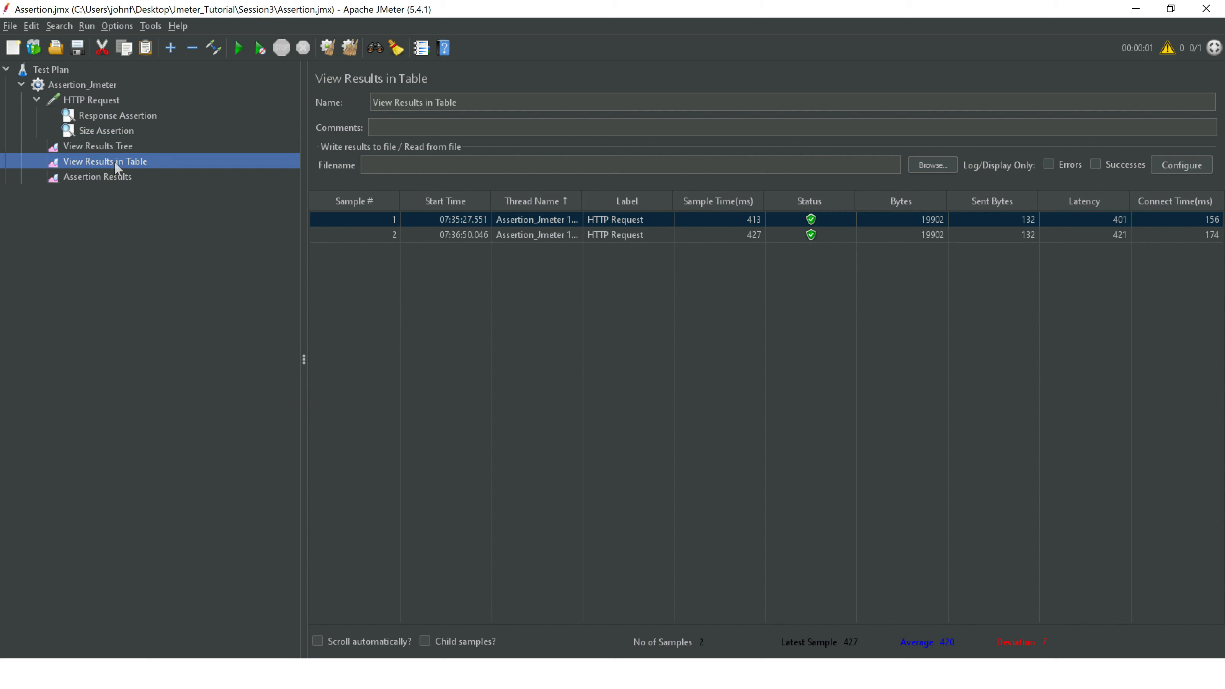
click(238, 53)
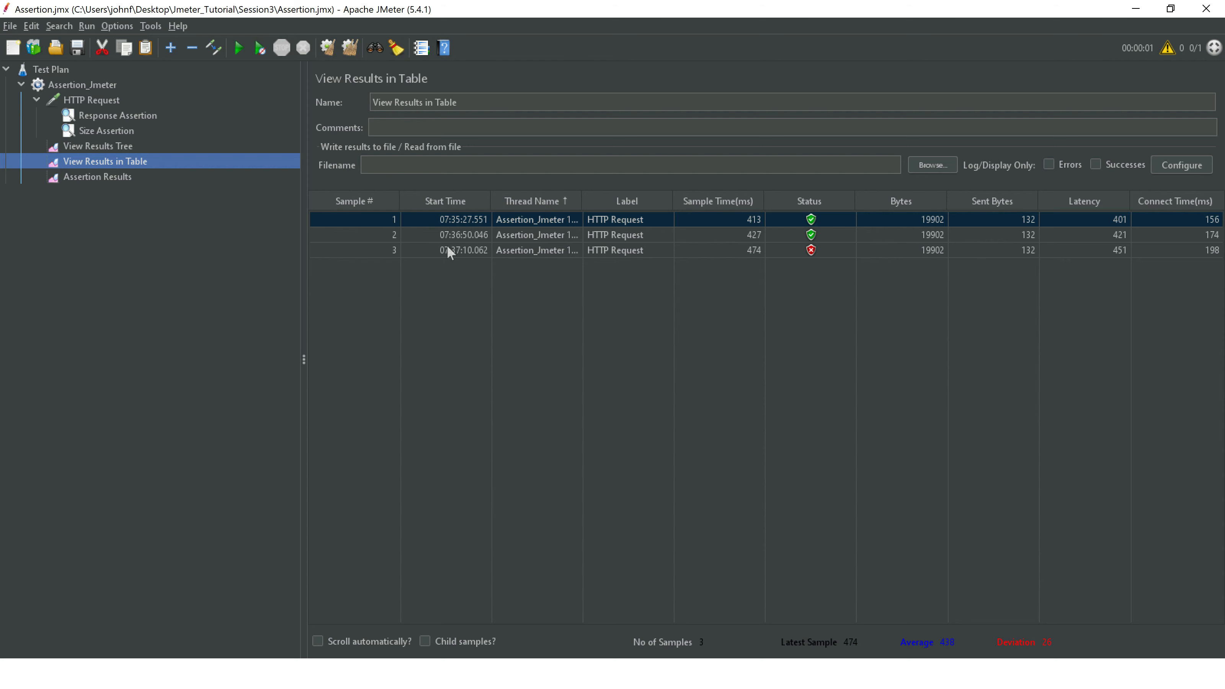
click(108, 176)
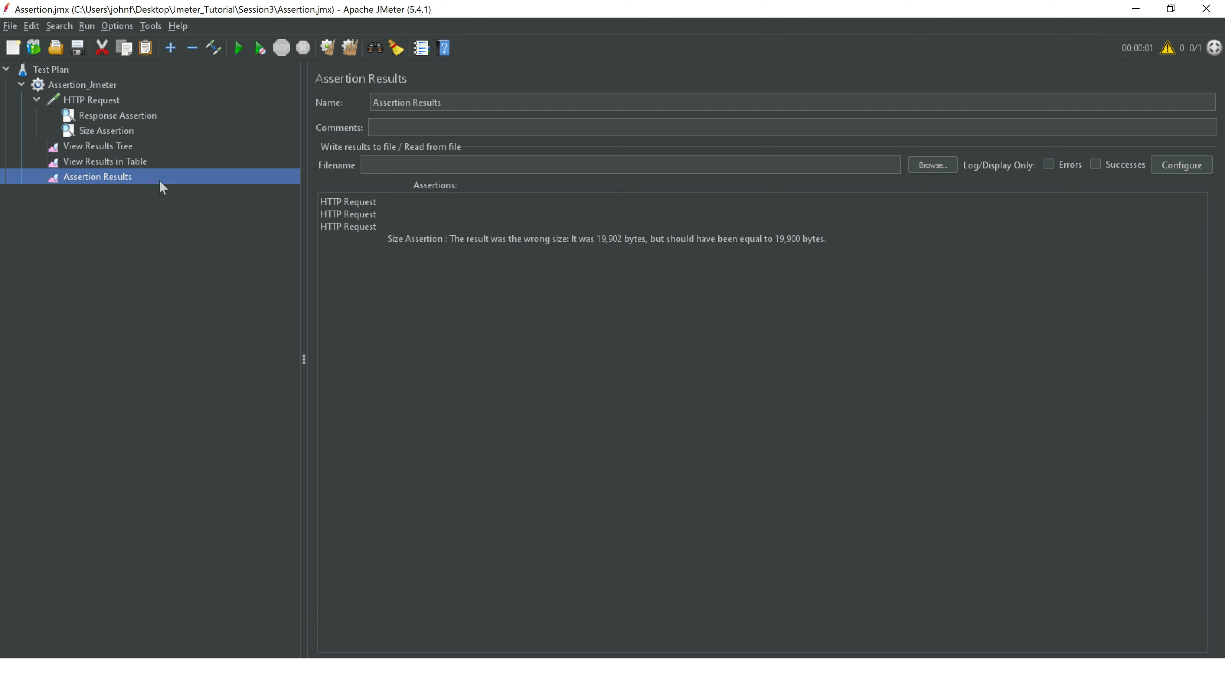
click(488, 244)
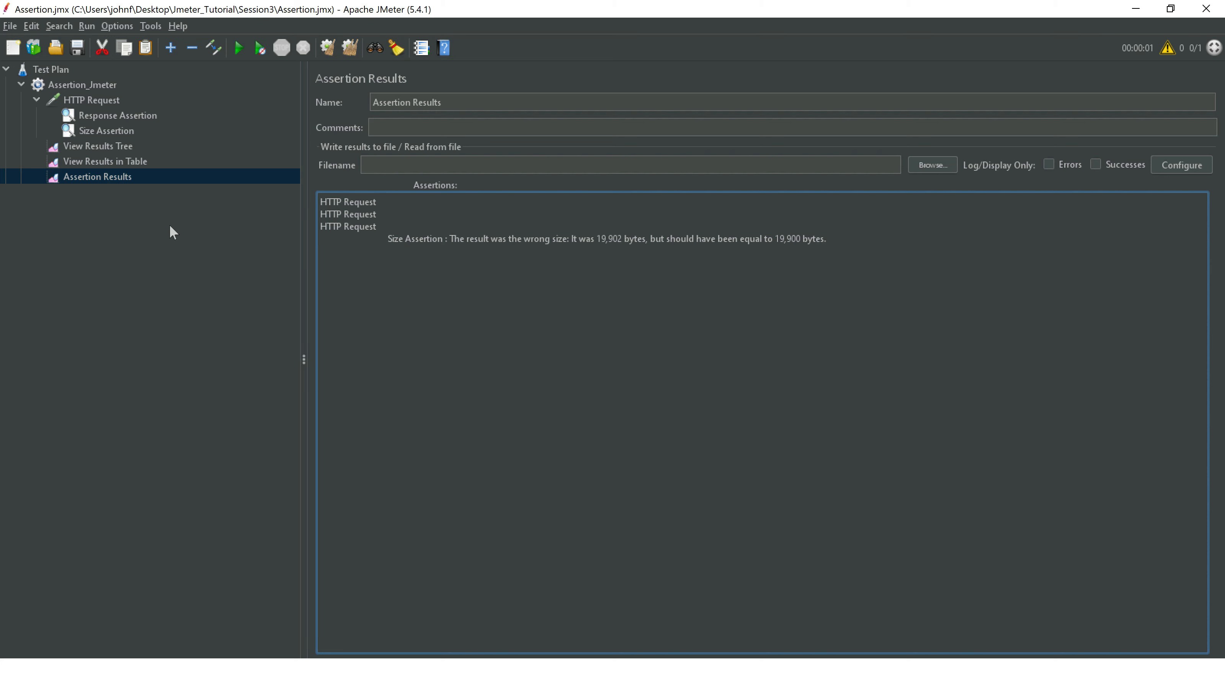
Add a JSON Assertion to the HTTP Request sampler
click(79, 102)
right_click(95, 99)
mouse_move(235, 108)
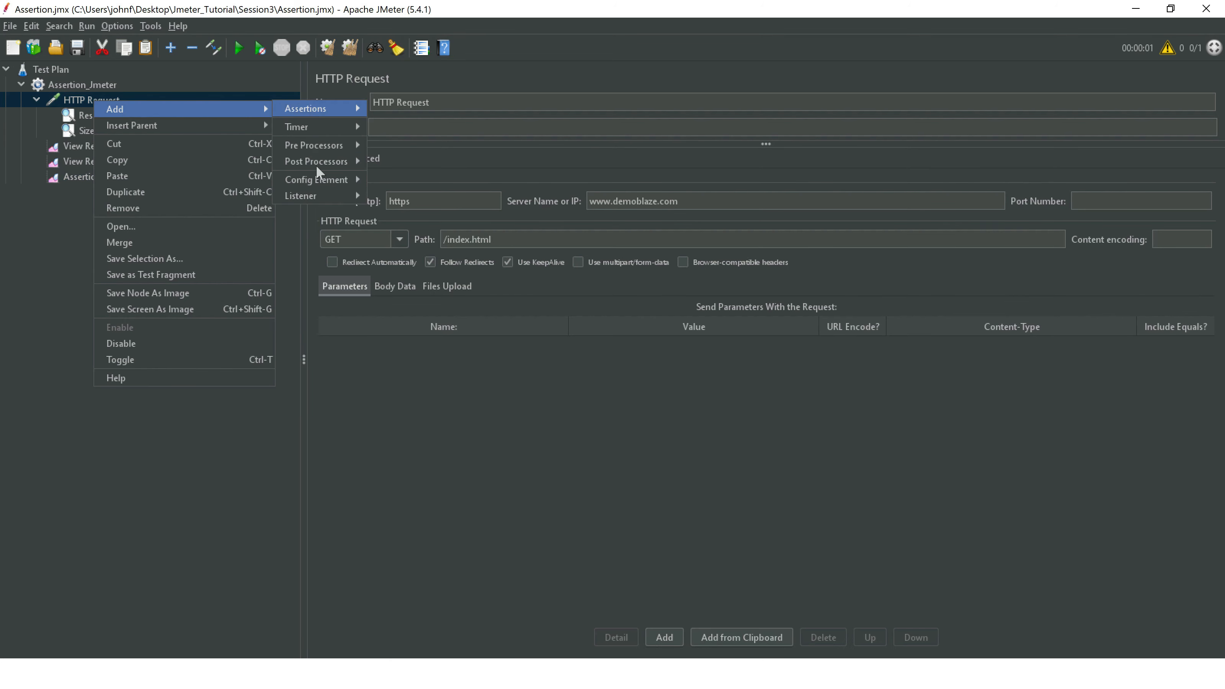
mouse_move(345, 108)
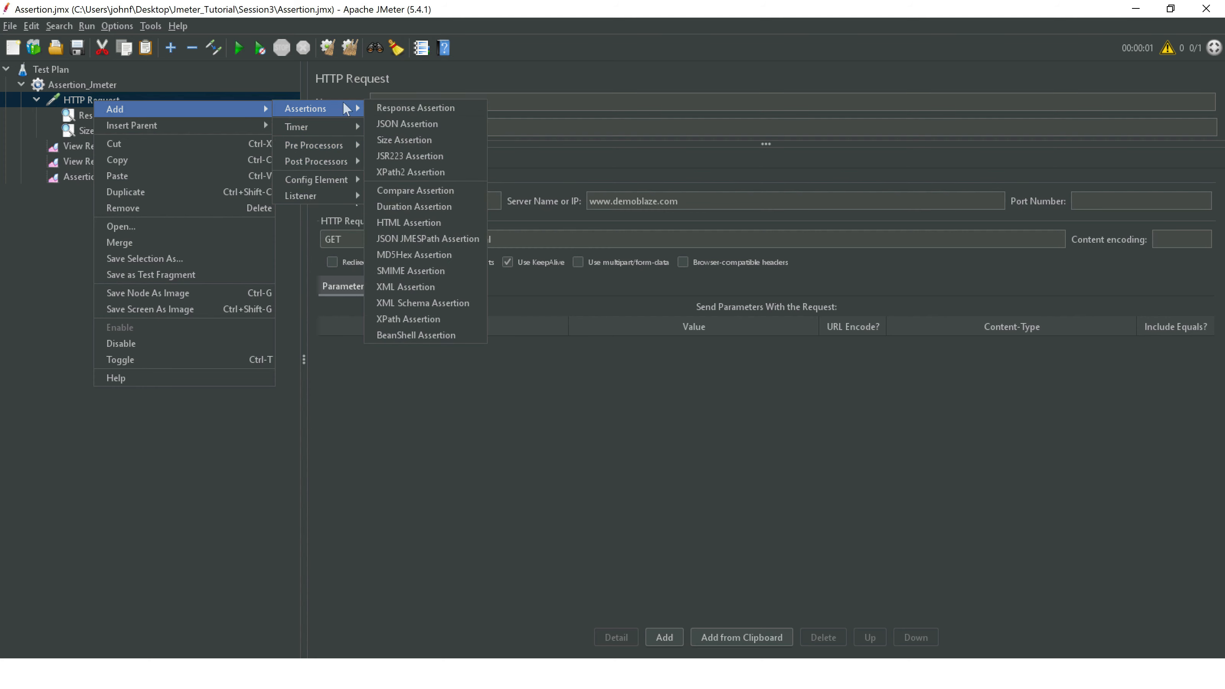
click(424, 127)
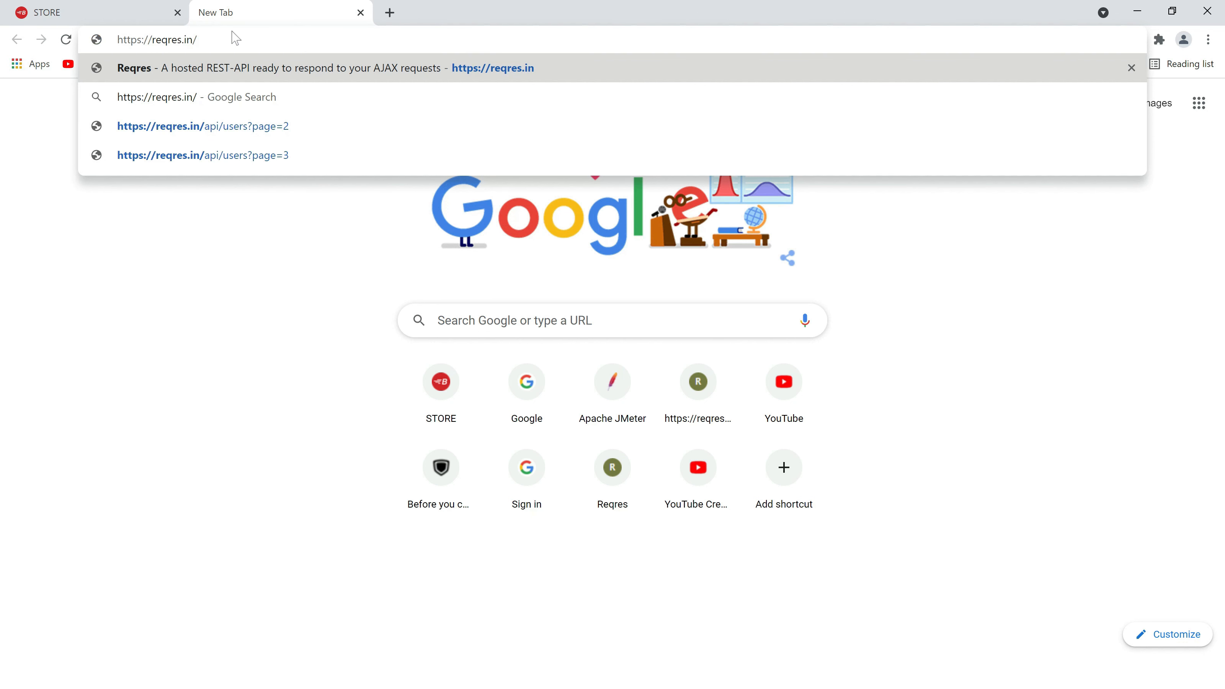
key(Return)
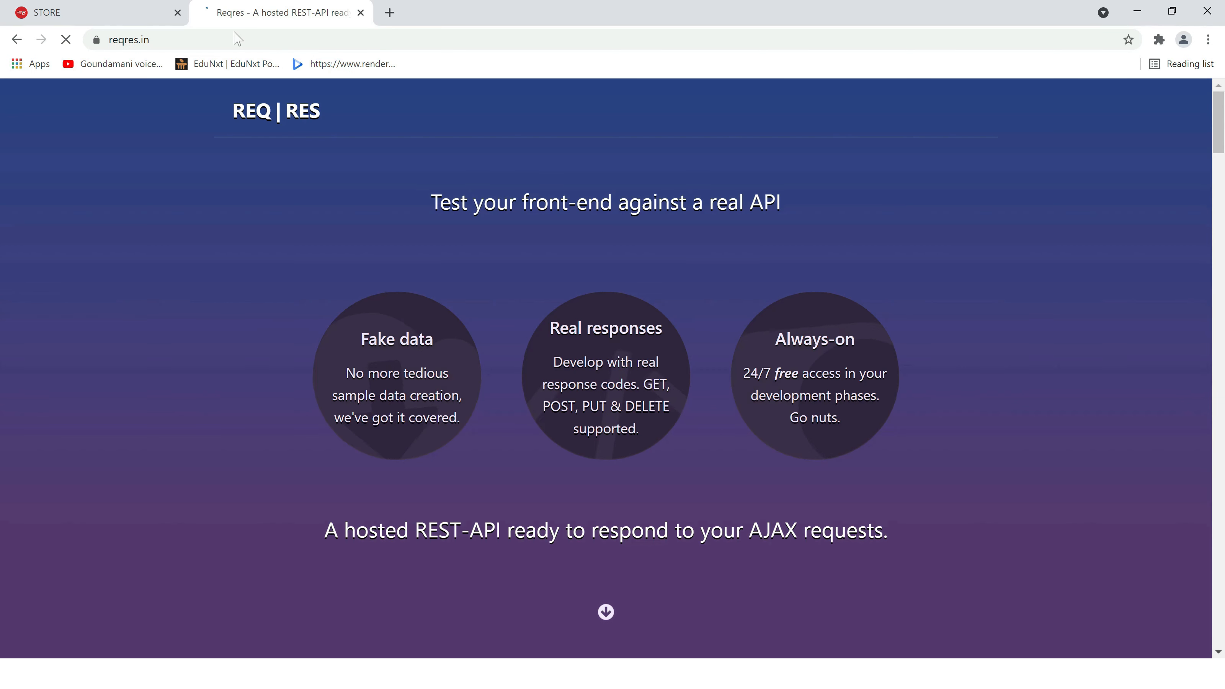
click(606, 611)
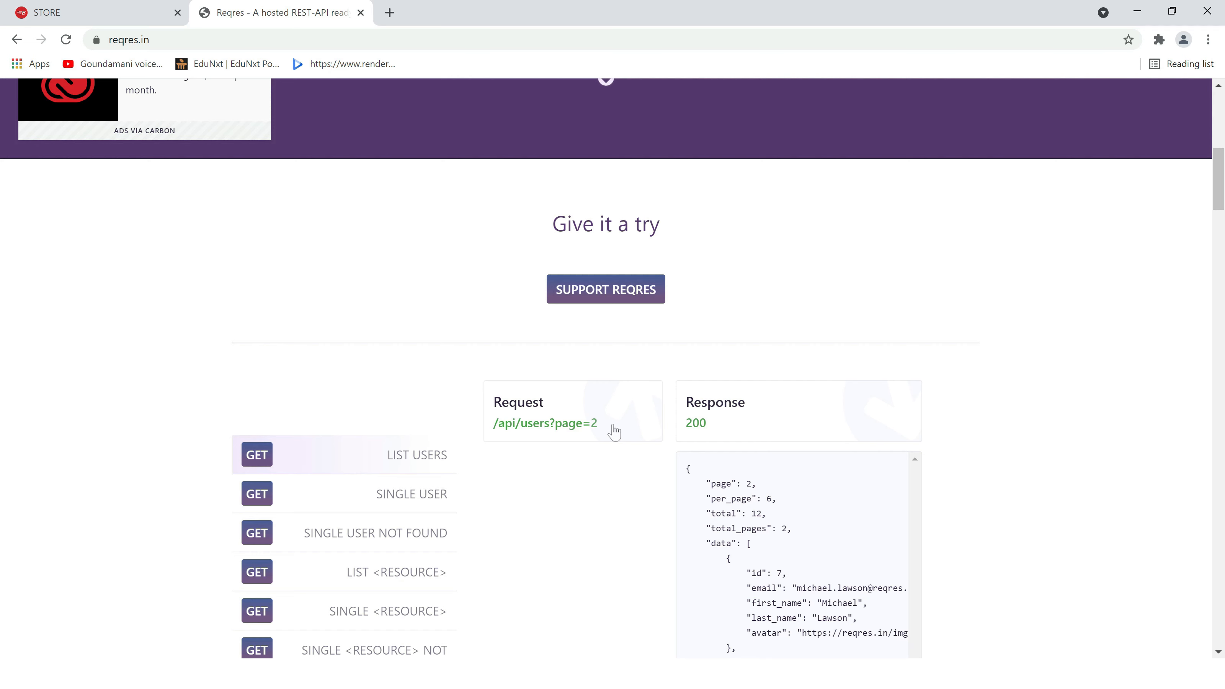
drag(489, 426, 588, 428)
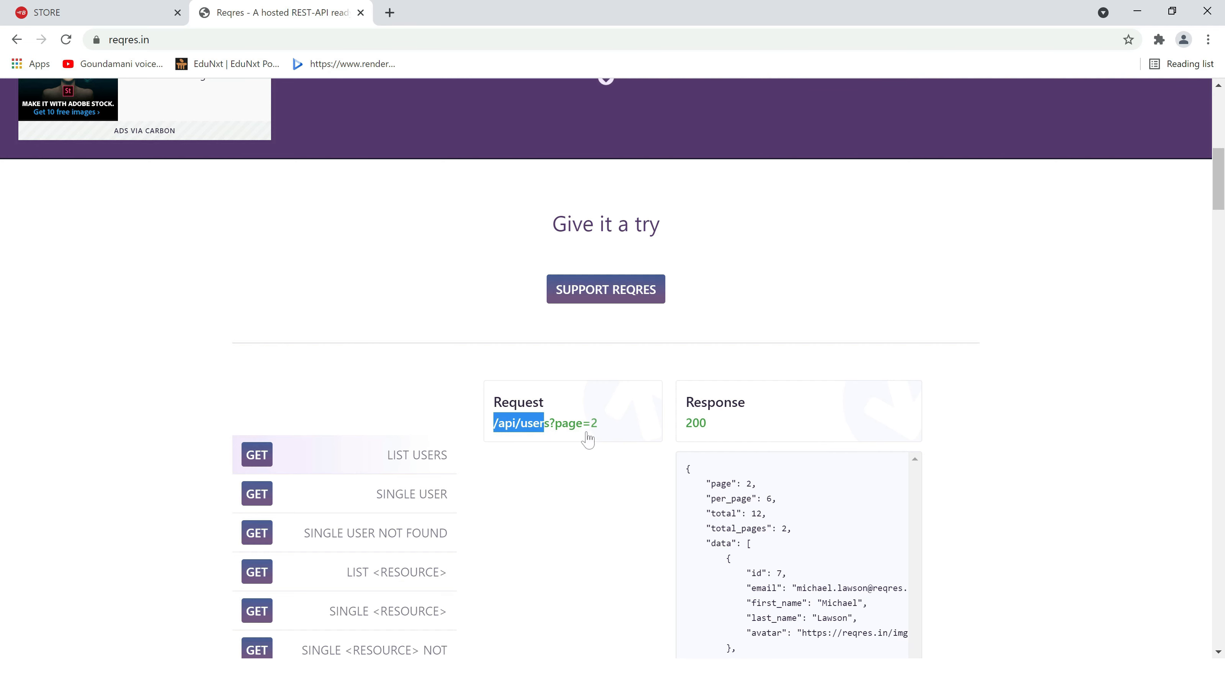
click(588, 431)
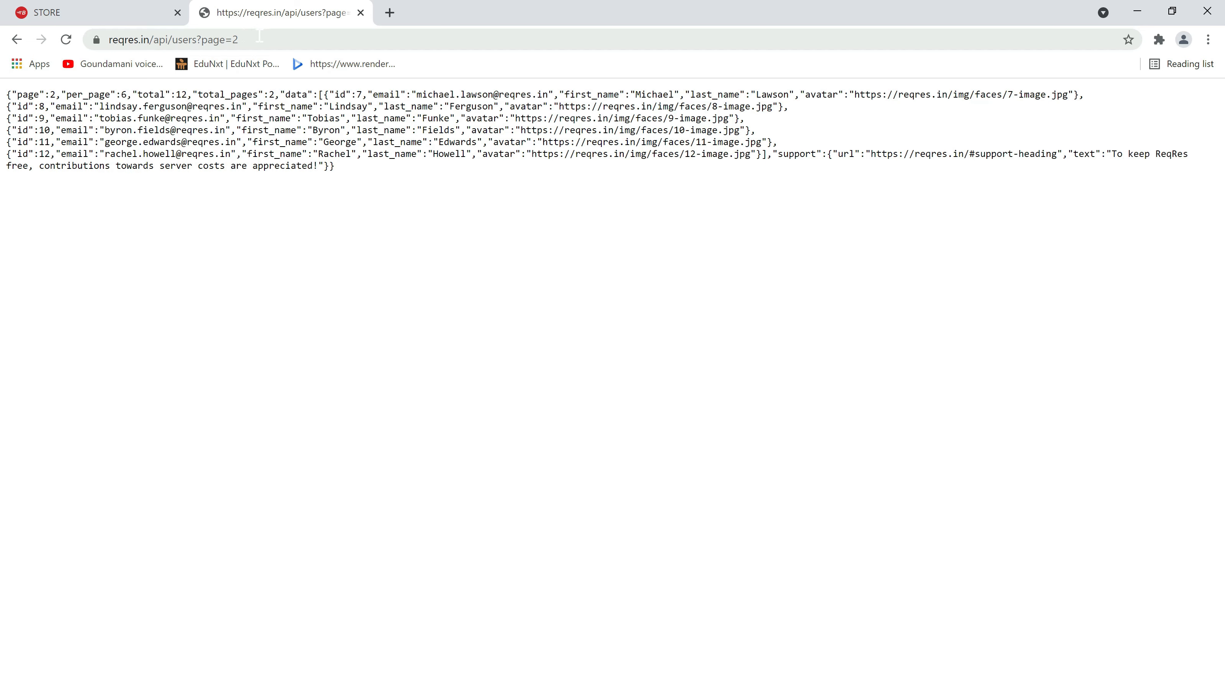
click(260, 35)
key(ctrl+c)
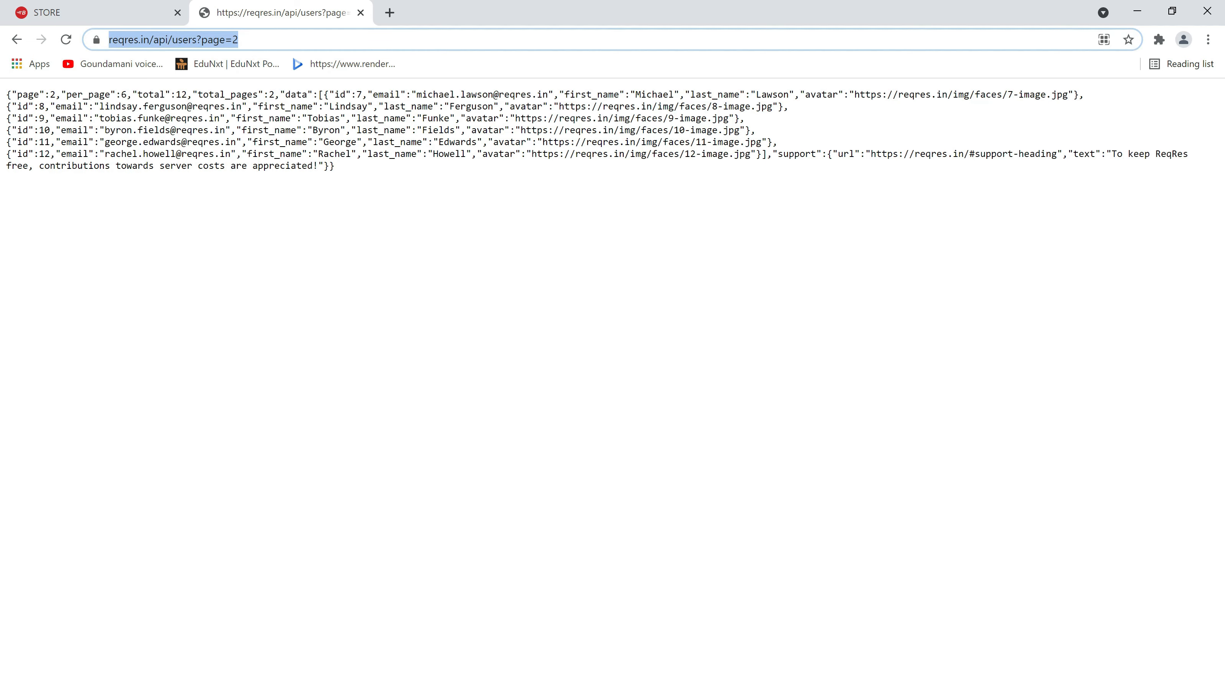
key(alt+Tab)
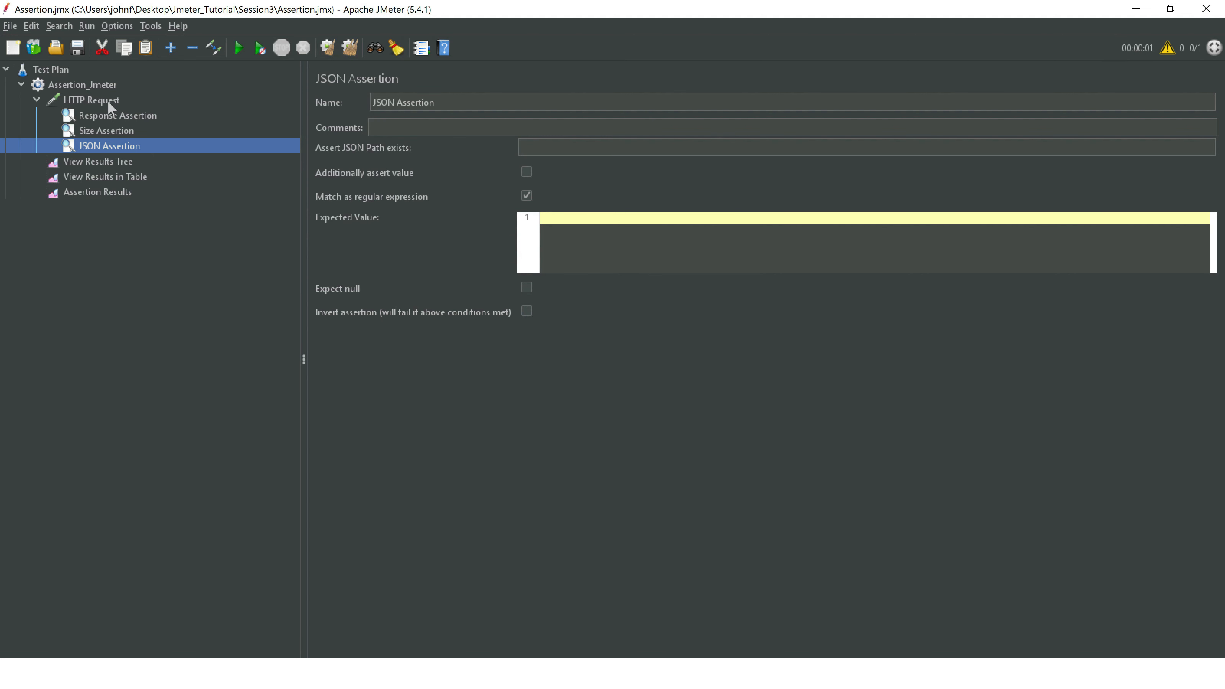
click(109, 101)
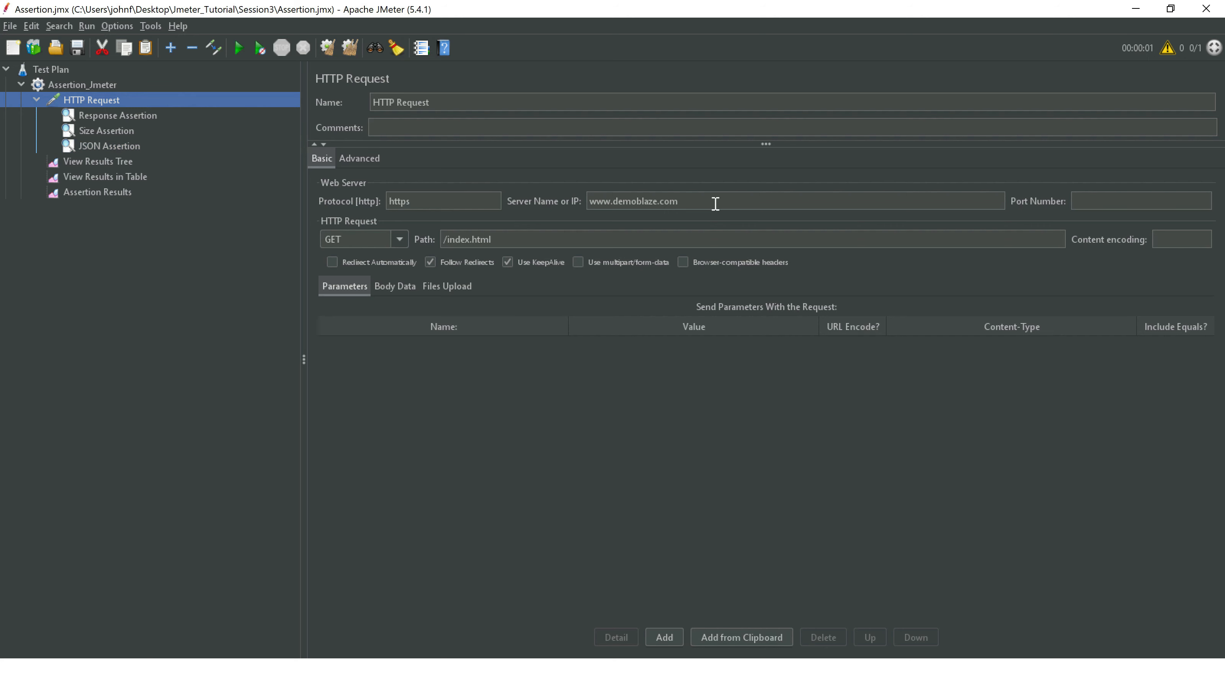
drag(714, 204, 554, 198)
key(ctrl+v)
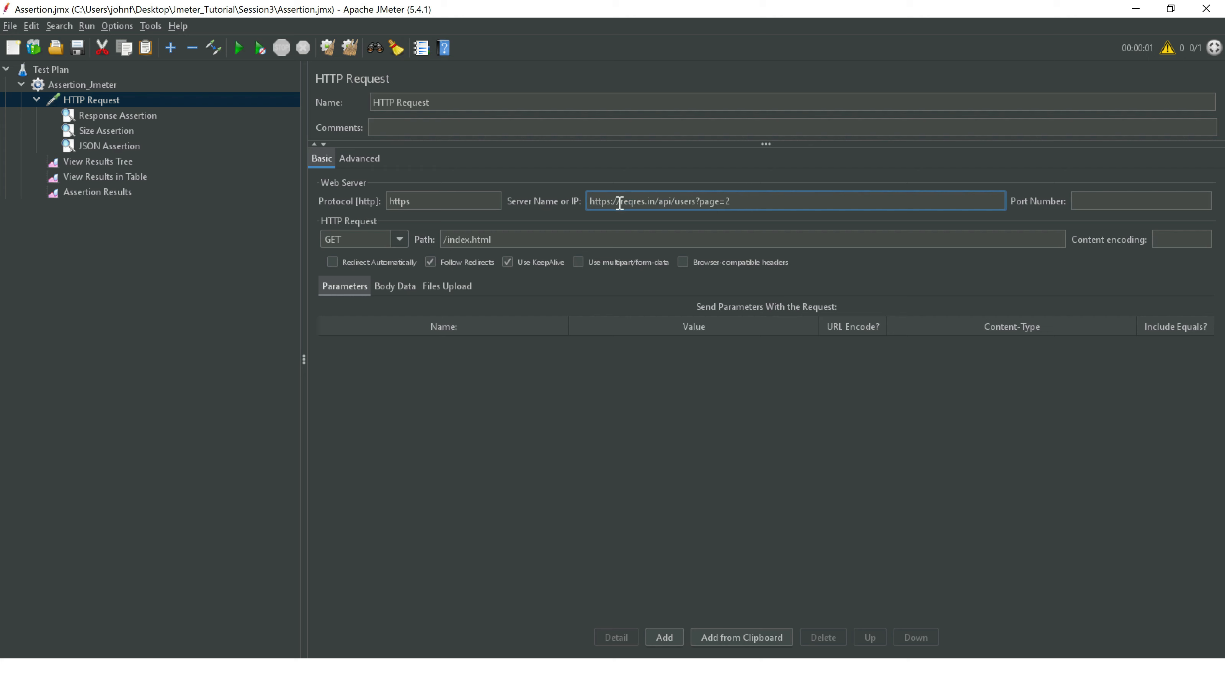
drag(622, 202, 571, 202)
key(BackSpace)
drag(717, 202, 626, 201)
key(ctrl+x)
Replace the HTTP Request's path with /api/users?page=2
drag(471, 239, 448, 239)
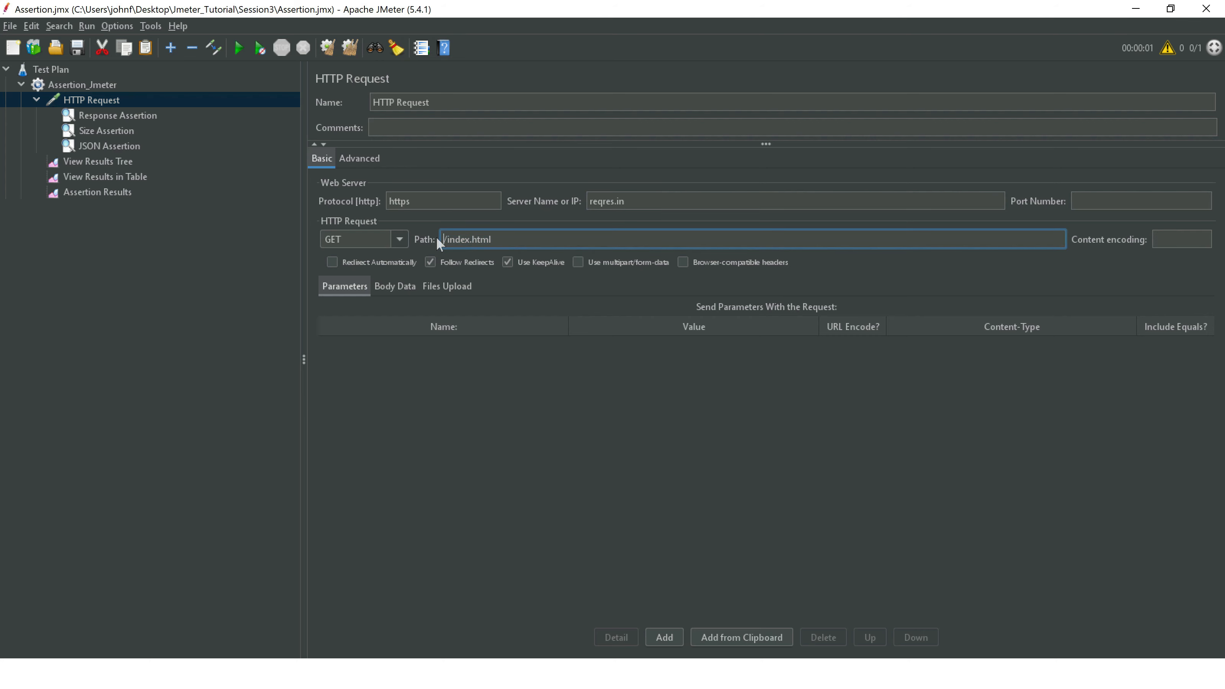
key(BackSpace)
key(BackSpace)
key(BackSpace)
key(BackSpace)
key(BackSpace)
key(BackSpace)
key(BackSpace)
key(BackSpace)
key(BackSpace)
key(BackSpace)
key(BackSpace)
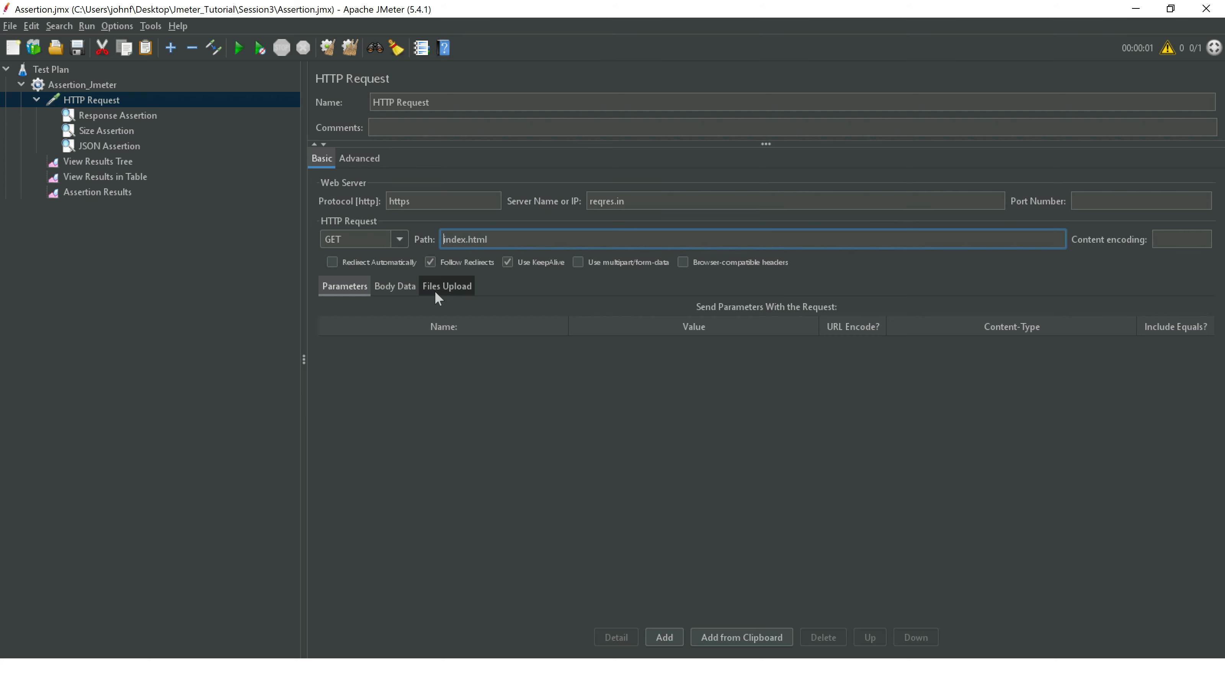
key(ctrl+v)
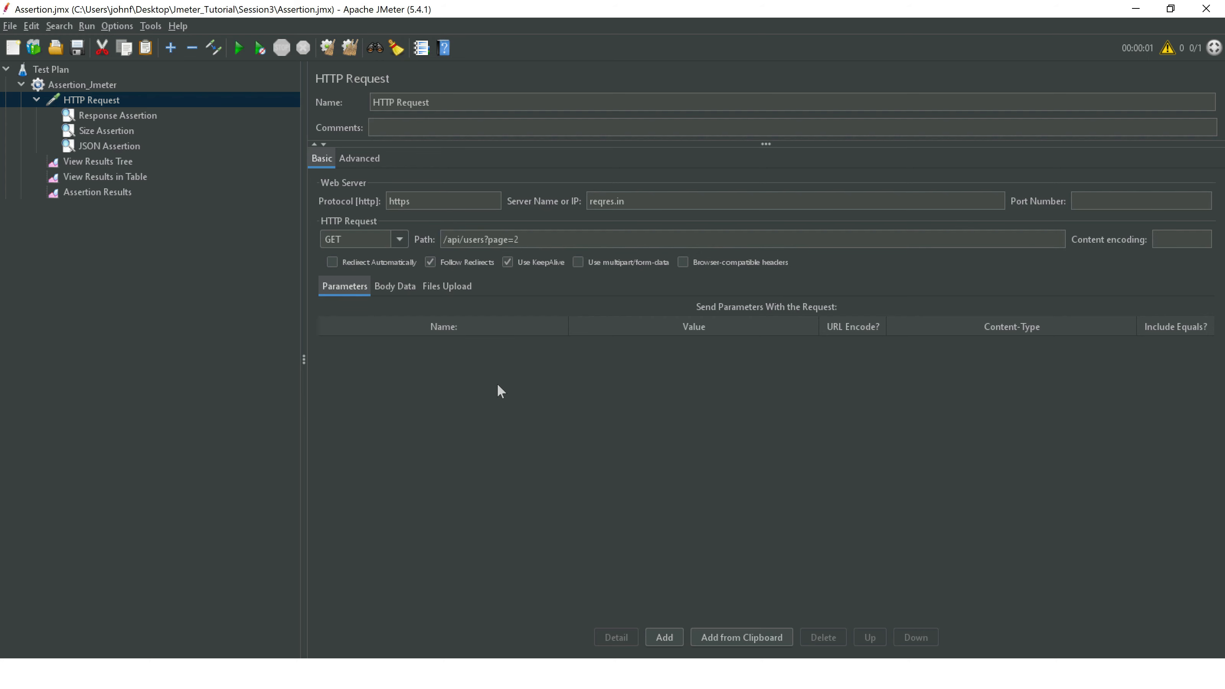
Disable the Response Assertion and the Size Assertion under the HTTP Request
click(119, 117)
right_click(118, 115)
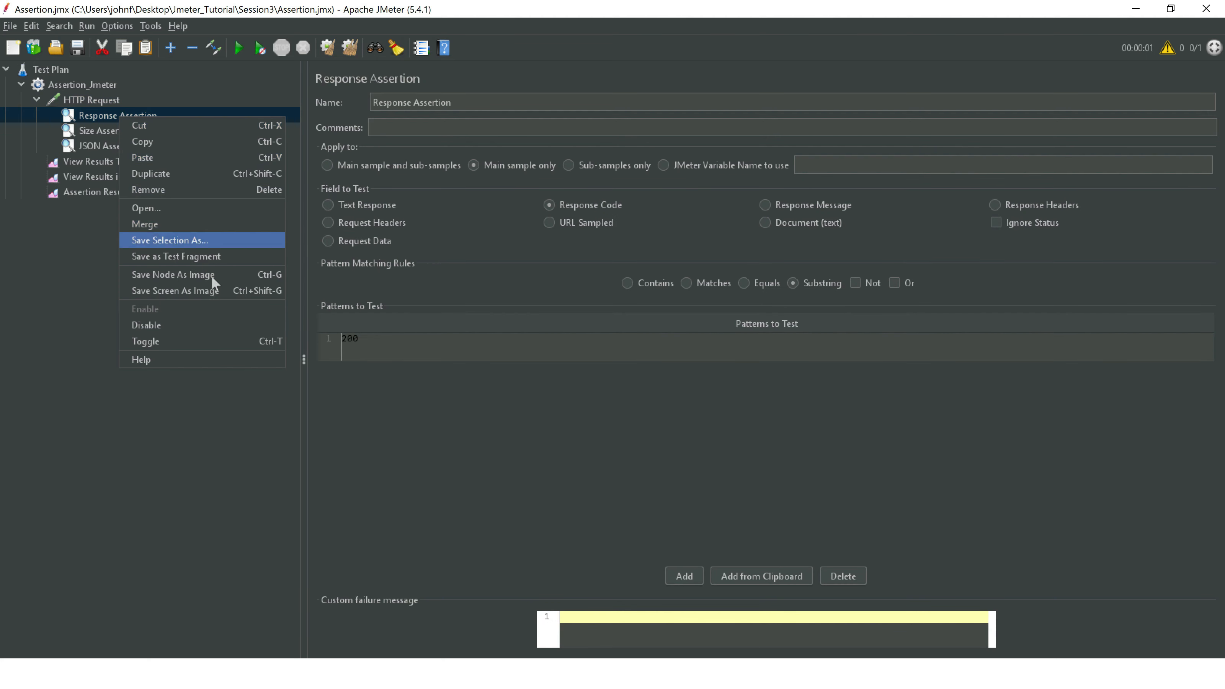
click(198, 323)
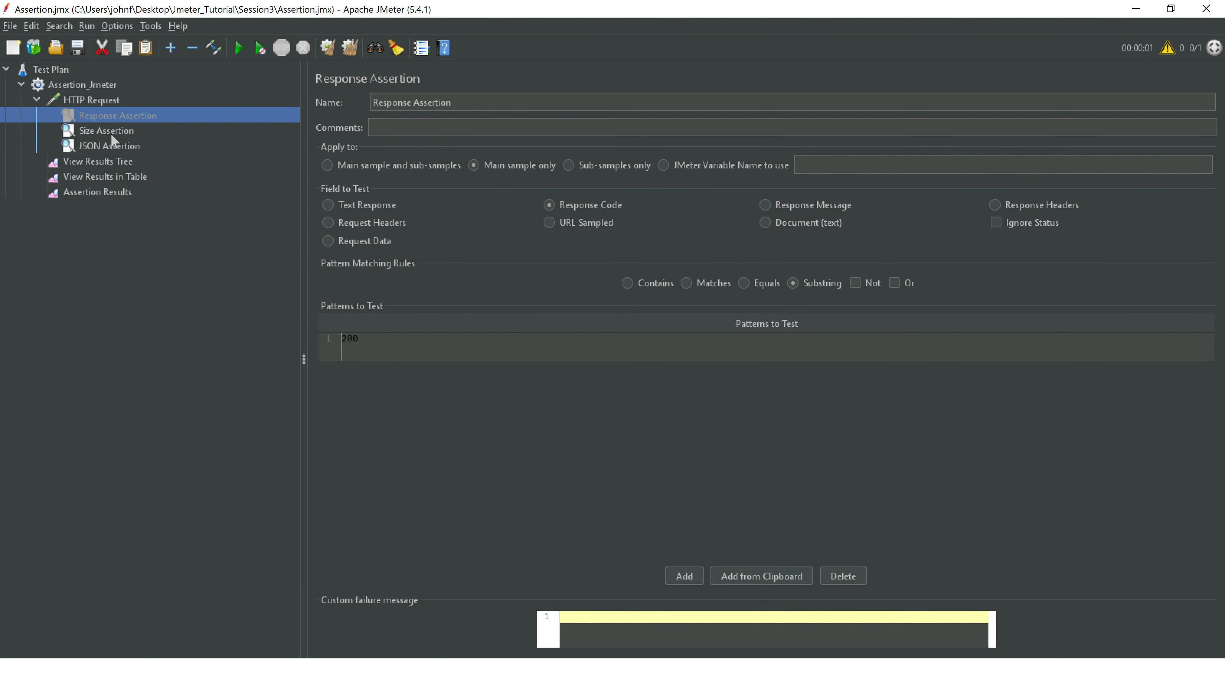
click(111, 131)
right_click(112, 136)
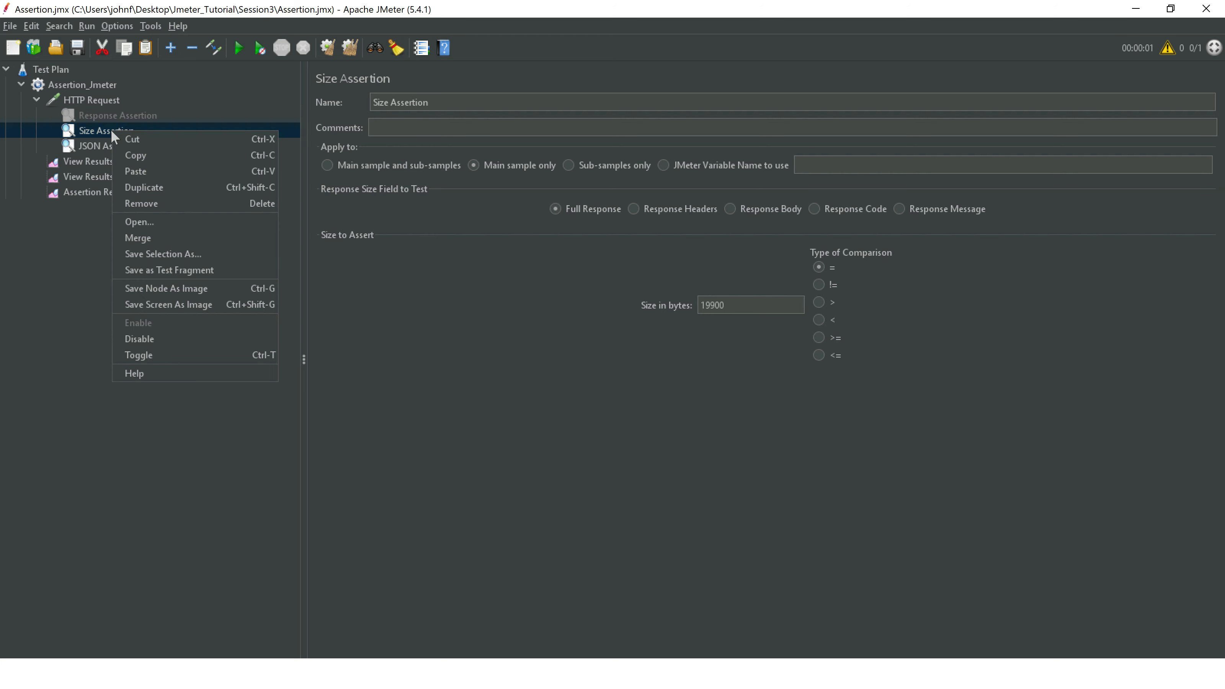
click(171, 340)
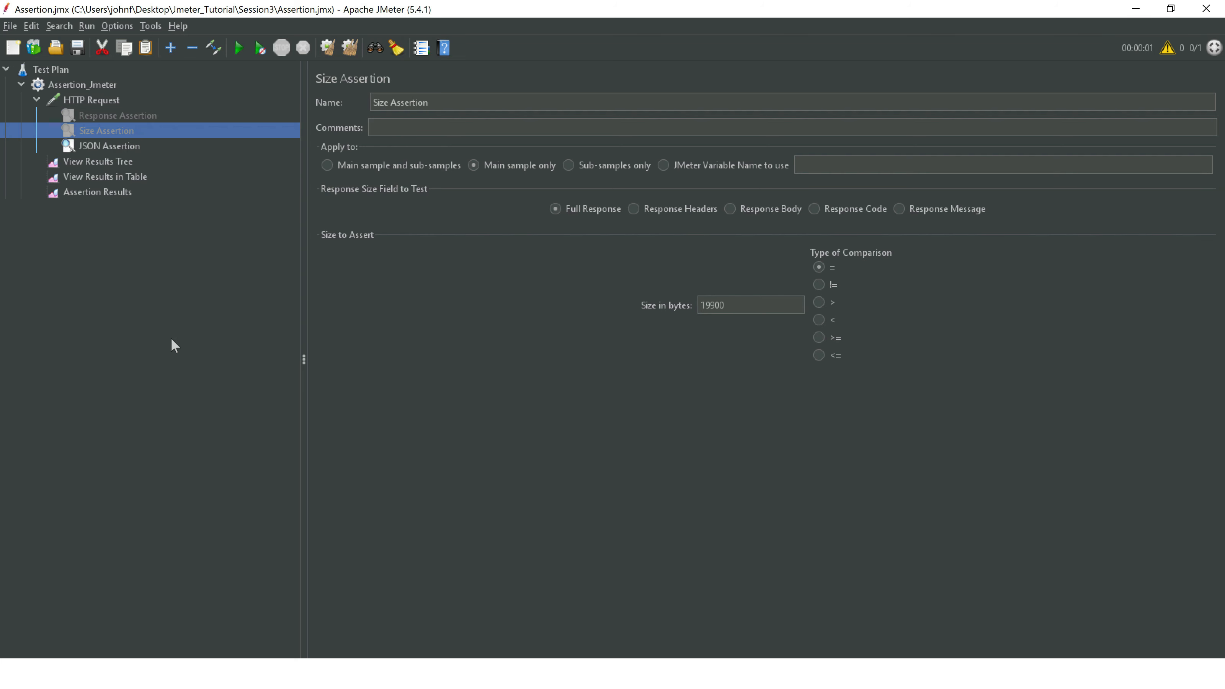
Enable Additionally assert value in the JSON Assertion and clear all earlier listener results
click(110, 147)
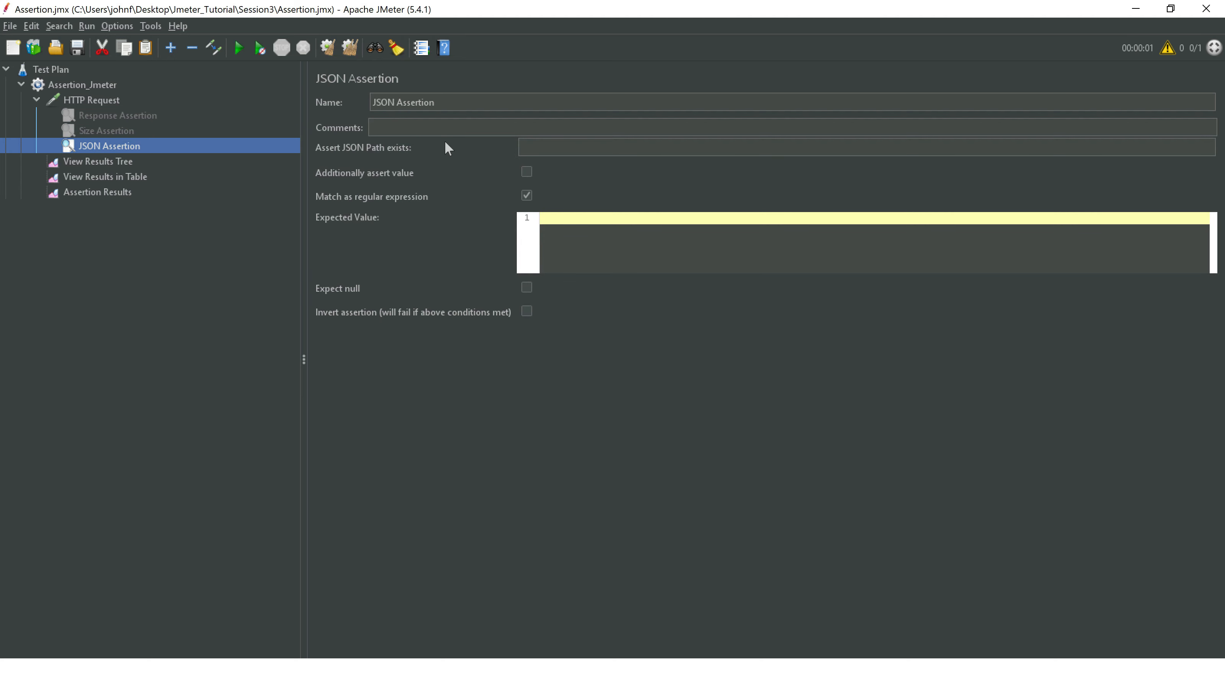
click(526, 173)
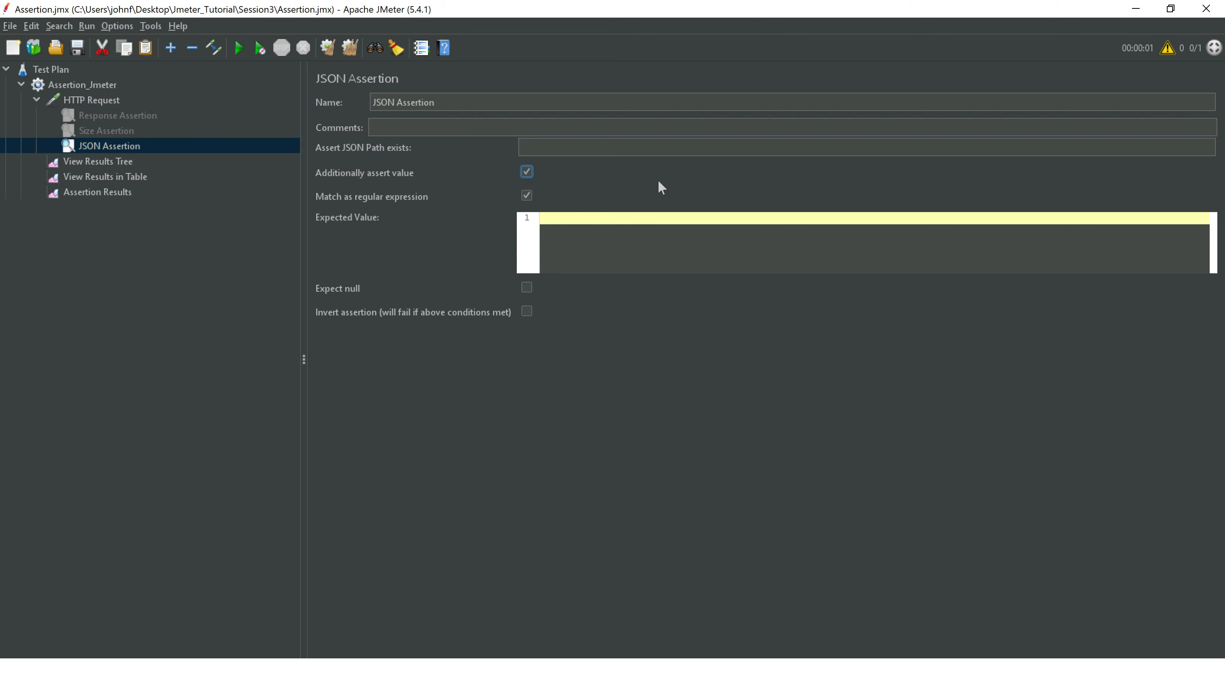
click(97, 191)
click(349, 48)
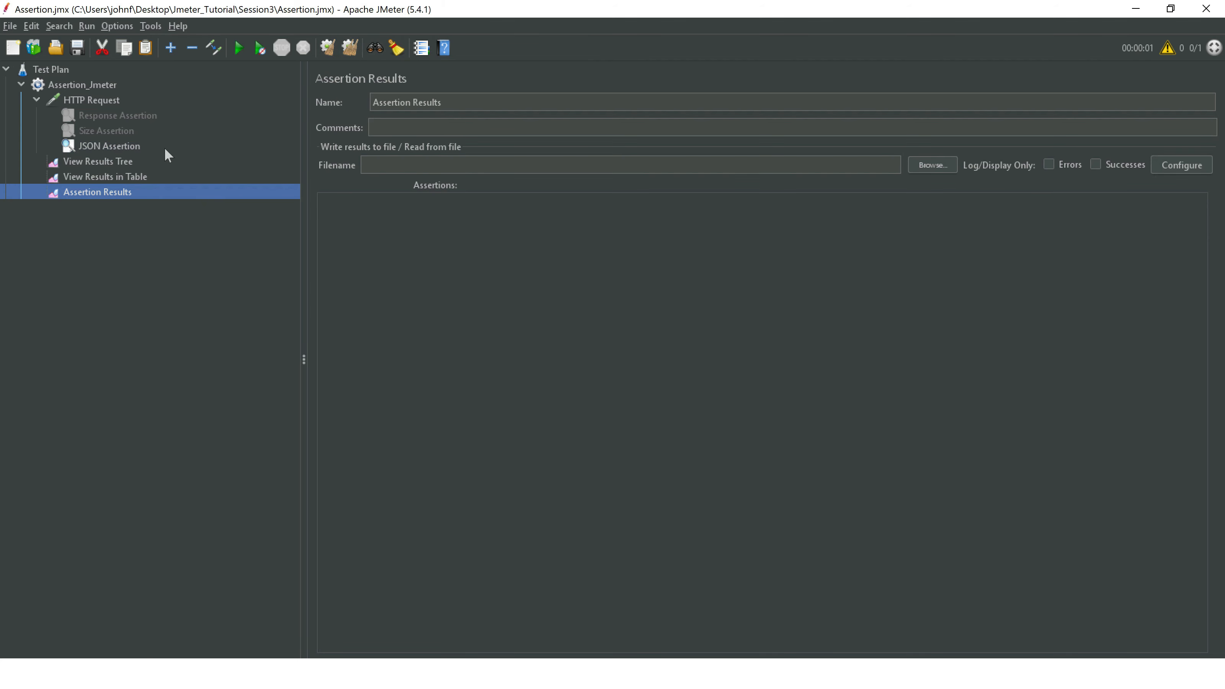
Run the test plan with Assertion Results open and check the JSON Assertion's path setting
click(238, 48)
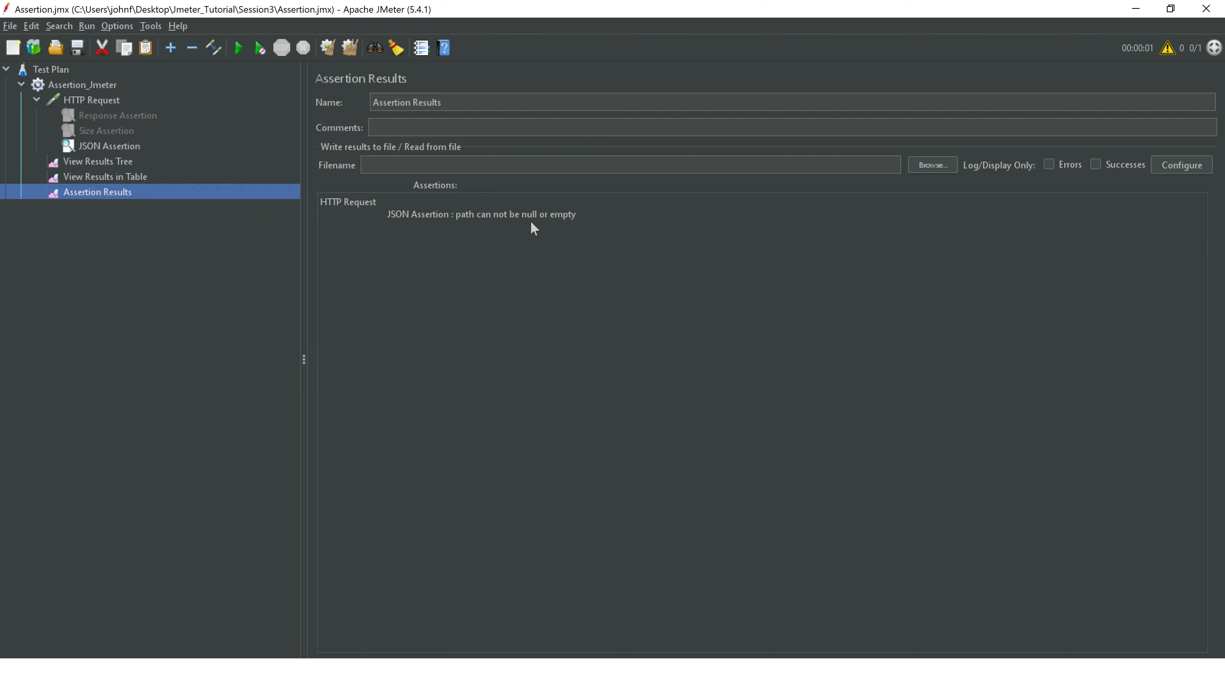
click(99, 173)
click(99, 147)
click(551, 148)
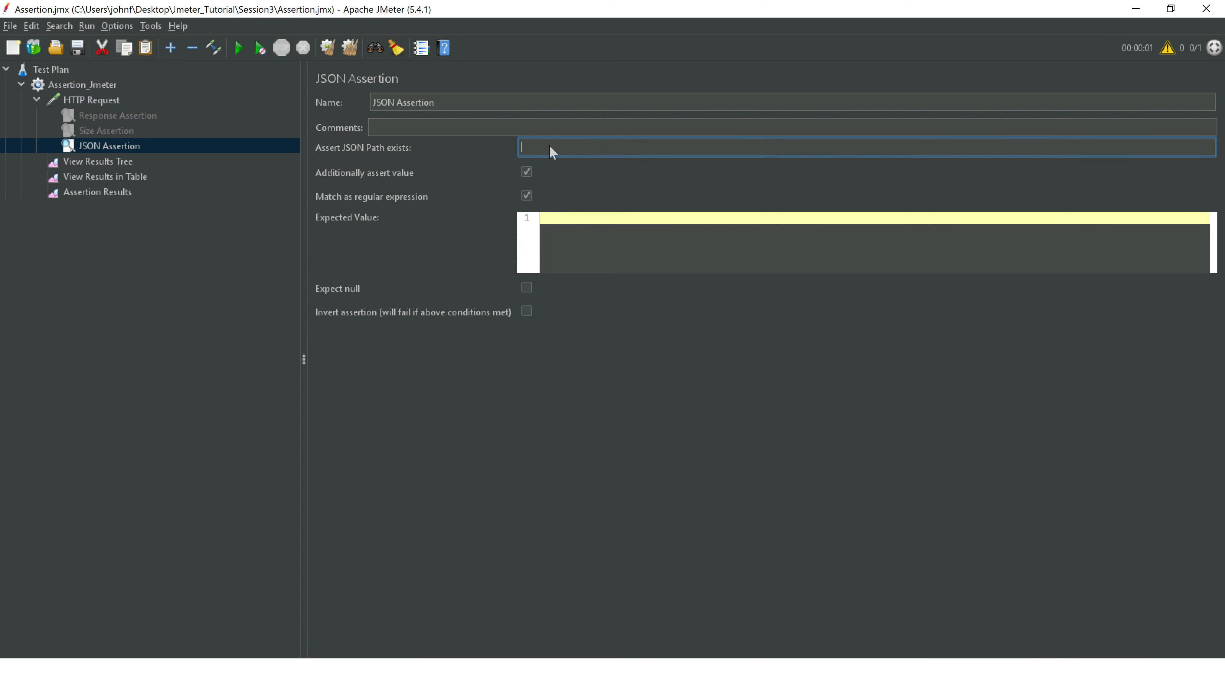
Re-enable the Response Assertion under the HTTP Request and run the test plan again
click(121, 117)
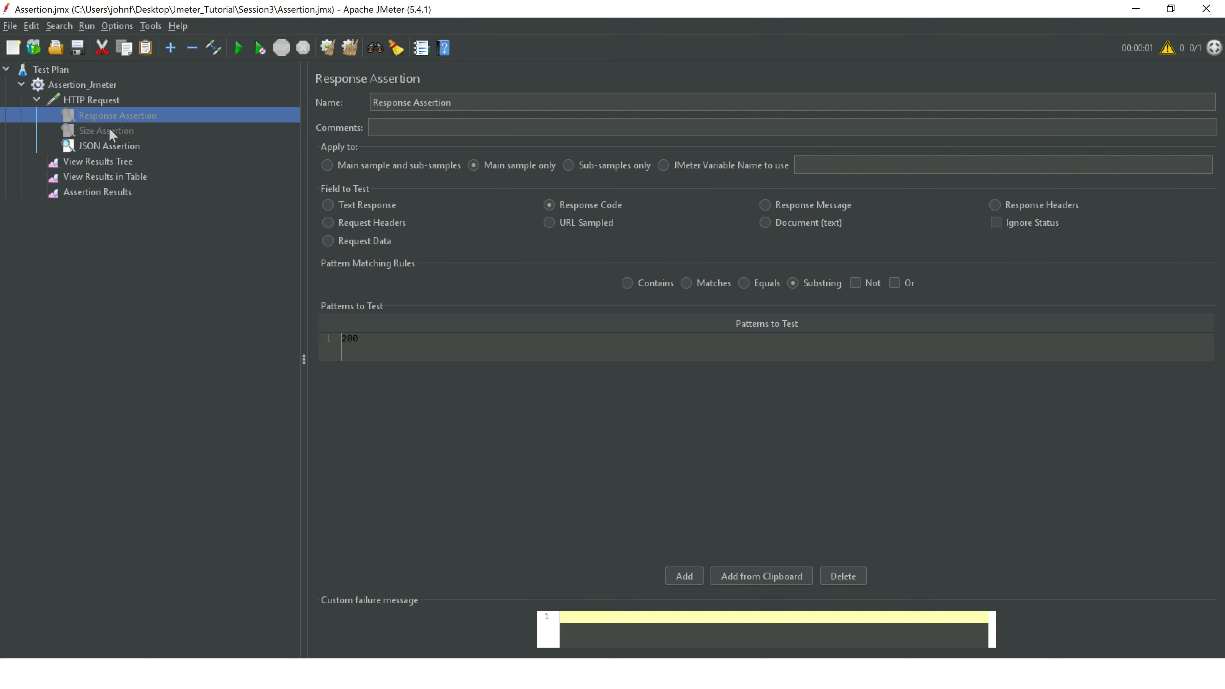
click(239, 48)
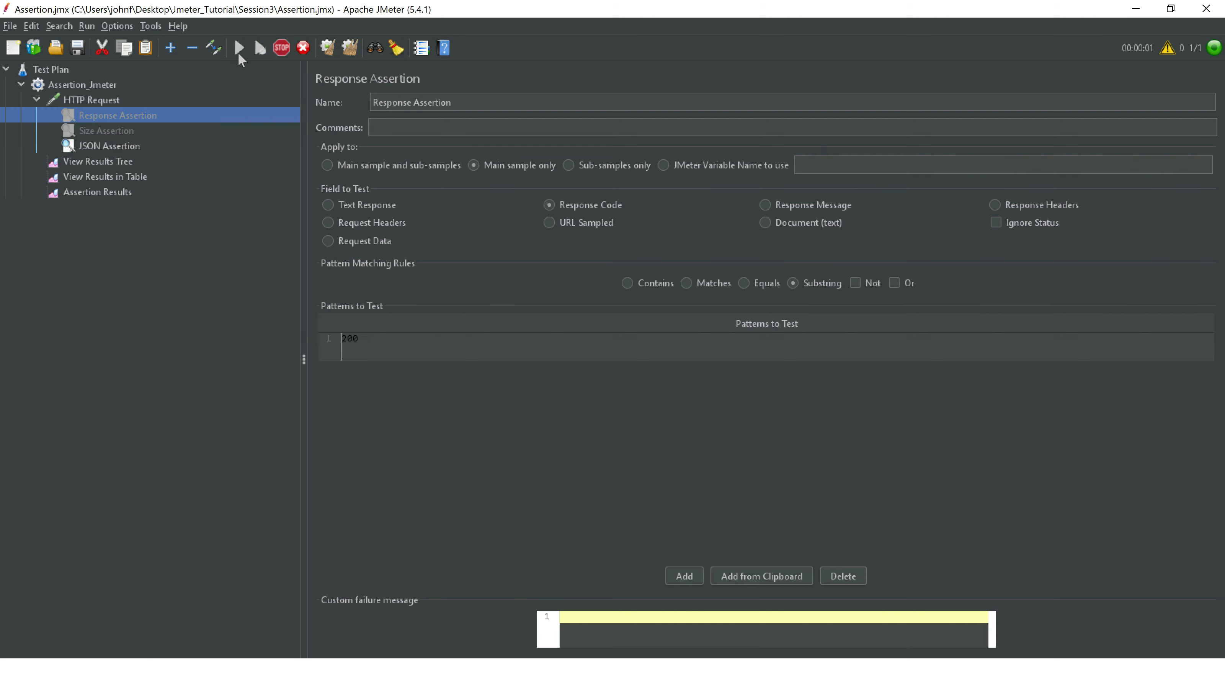
right_click(125, 113)
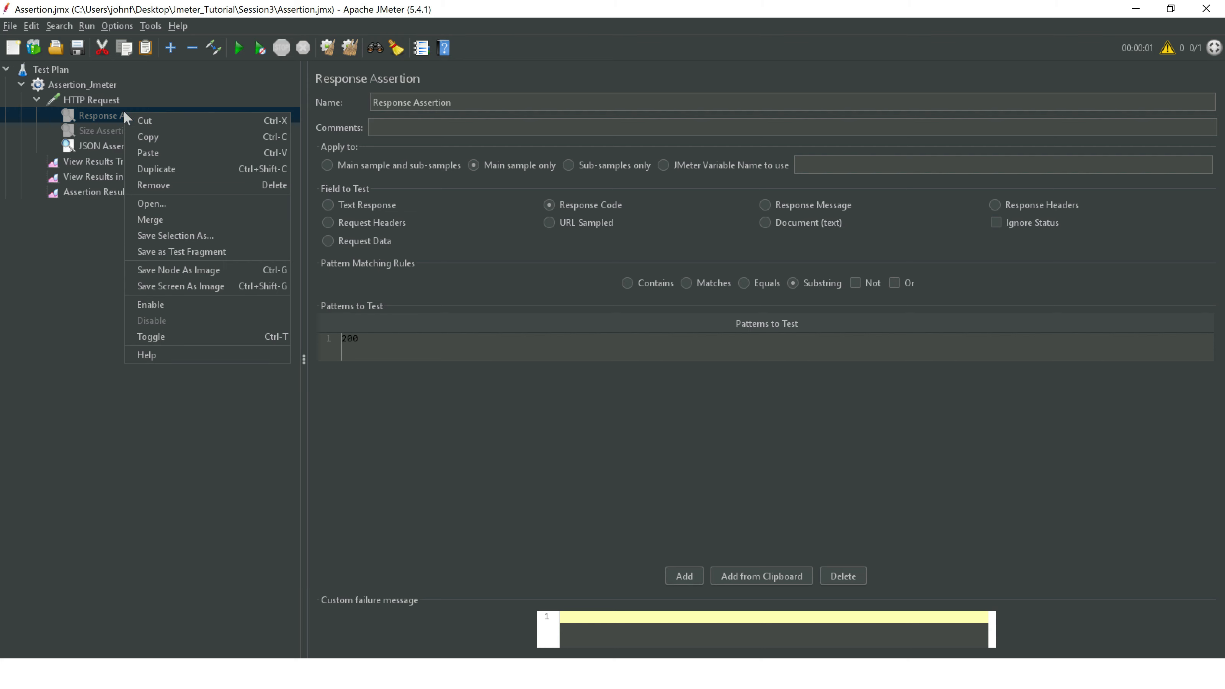
click(183, 309)
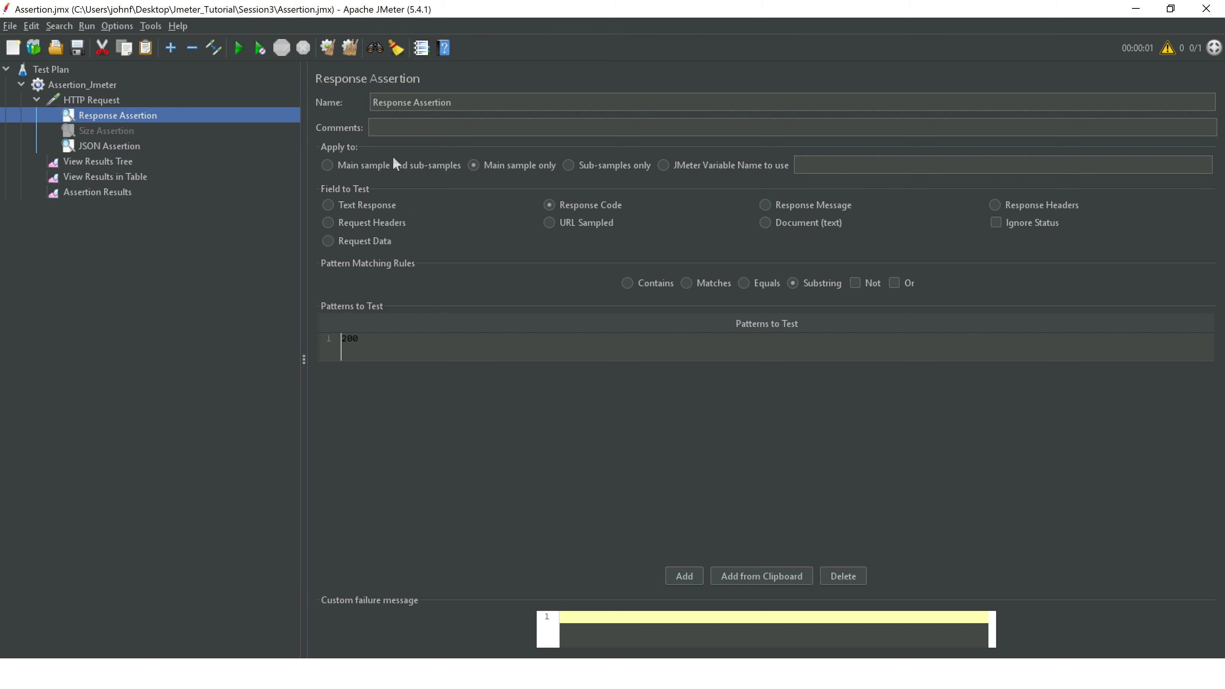
click(240, 49)
Review the run in View Results in Table and Assertion Results, and open the JSON Assertion entry in View Results Tree
click(99, 177)
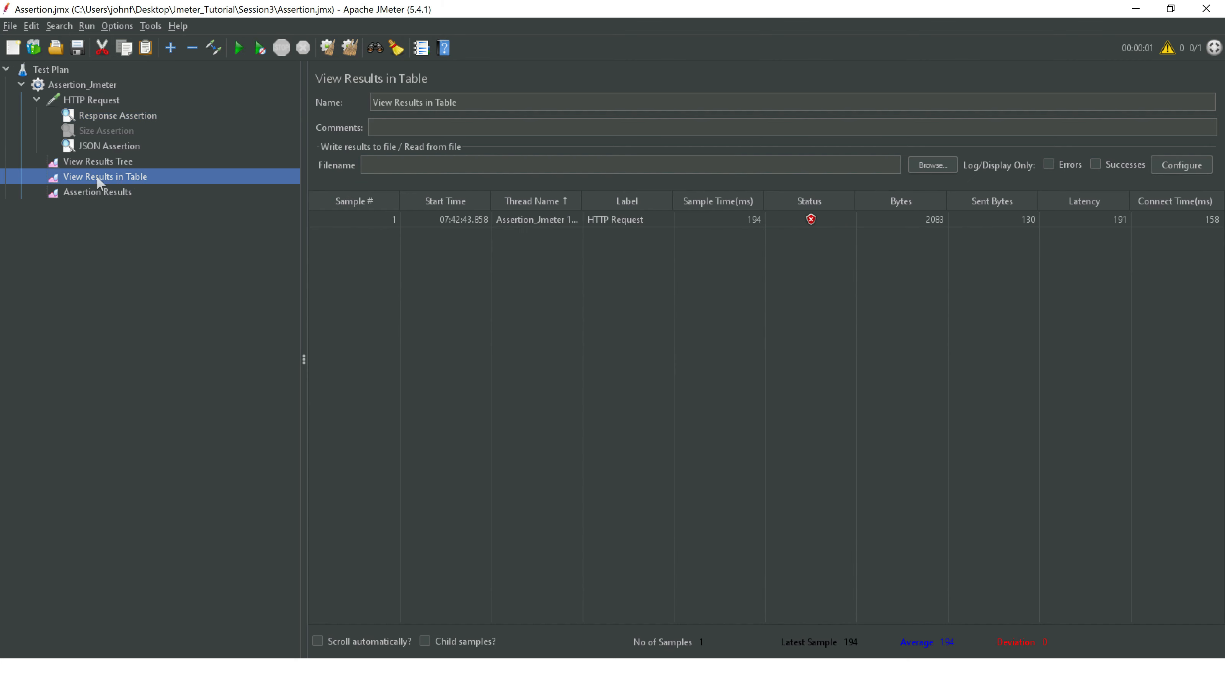
click(98, 190)
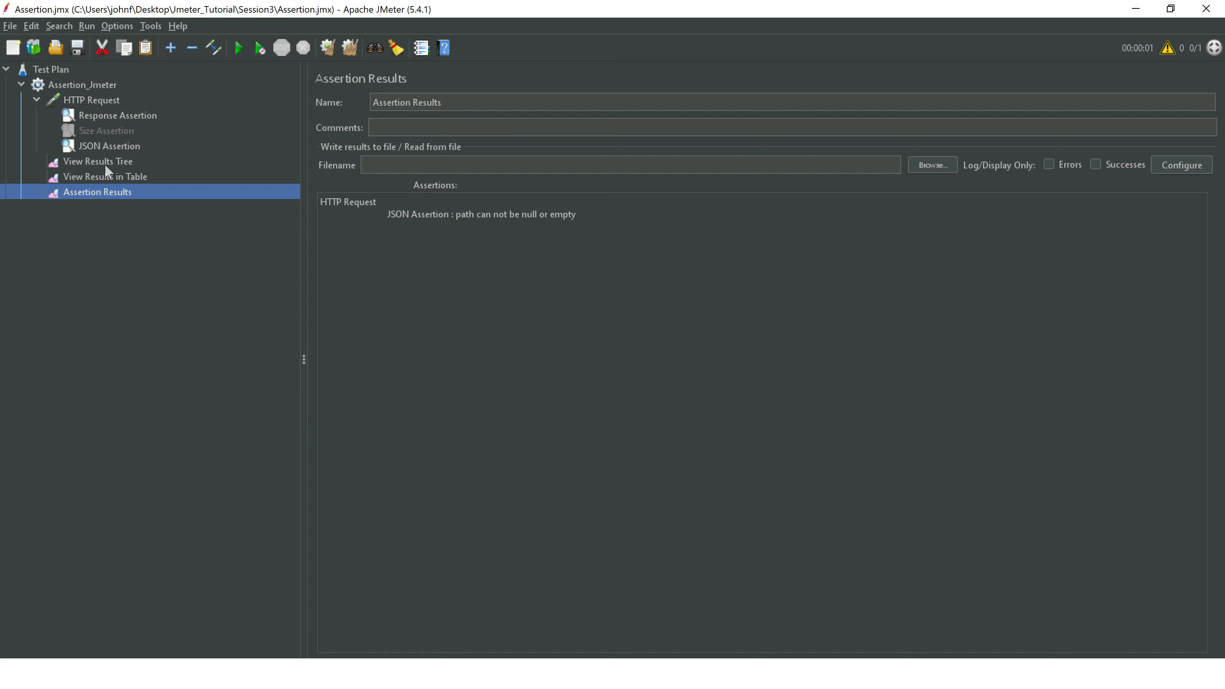
click(106, 166)
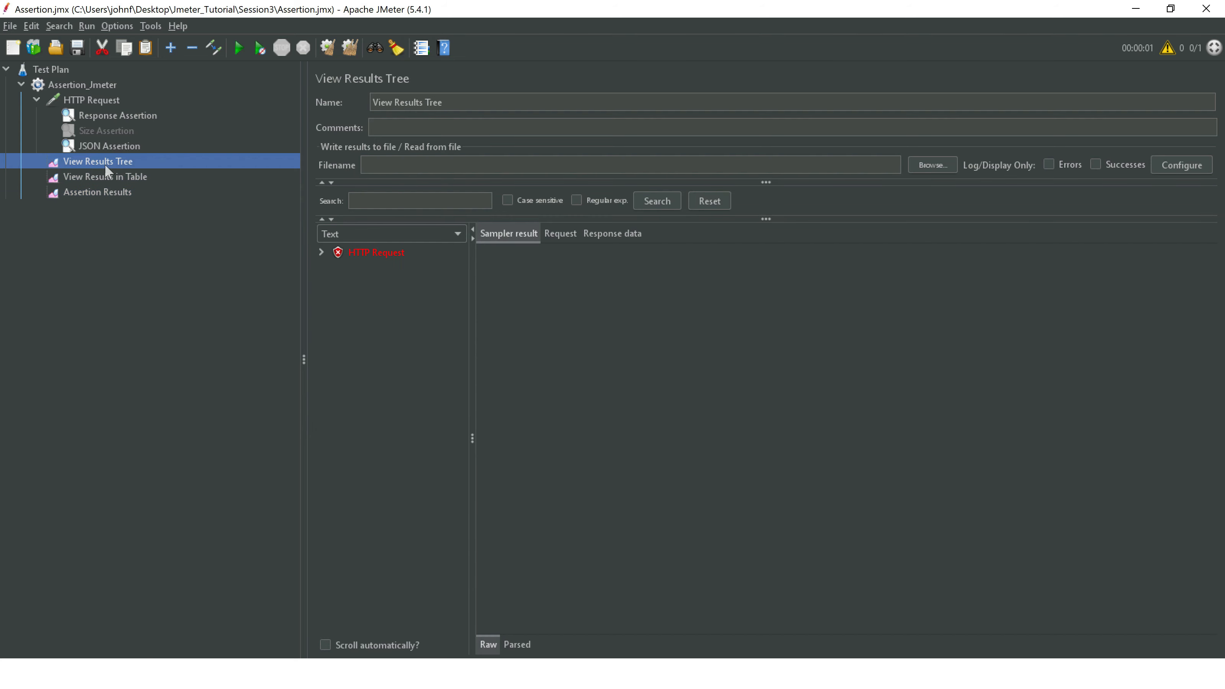
click(321, 252)
click(396, 267)
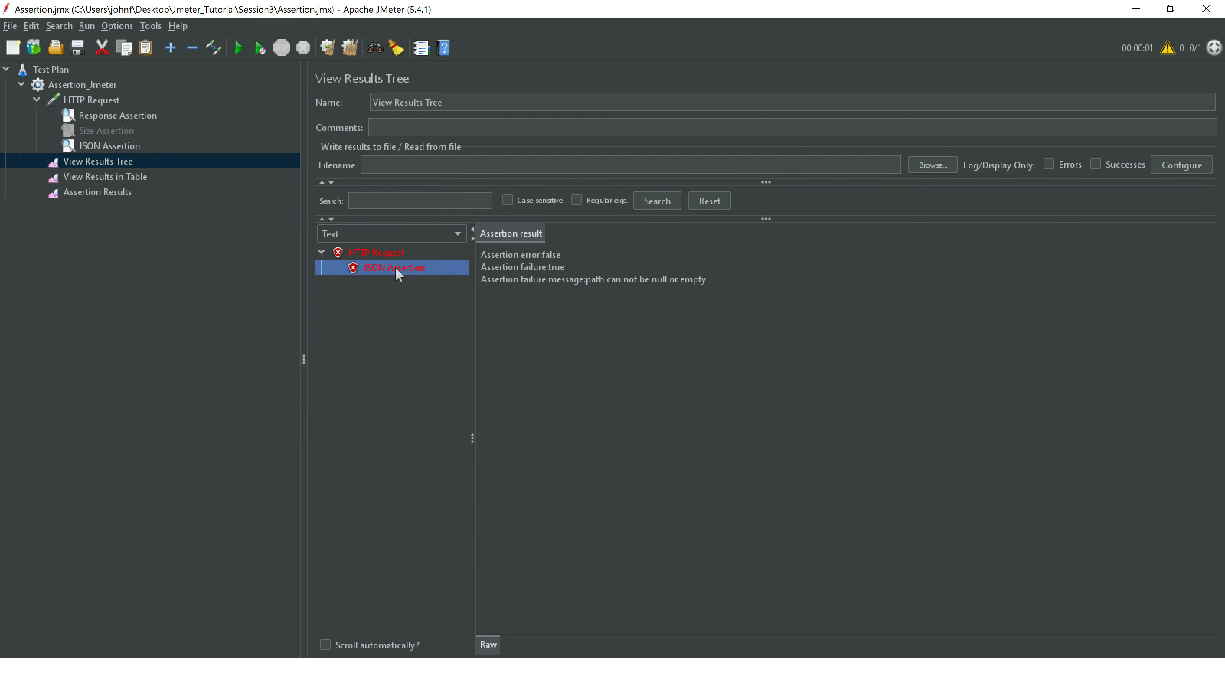
Examine the HTTP Request's response headers and response body in View Results Tree
click(381, 252)
click(603, 233)
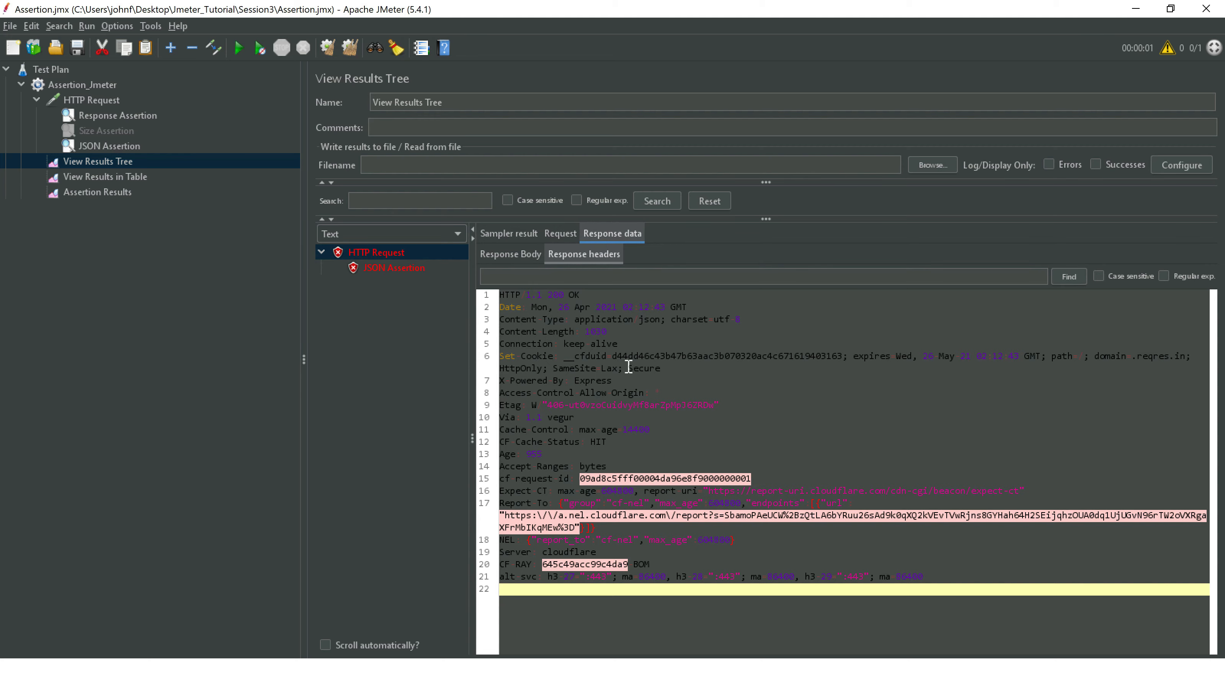
click(510, 254)
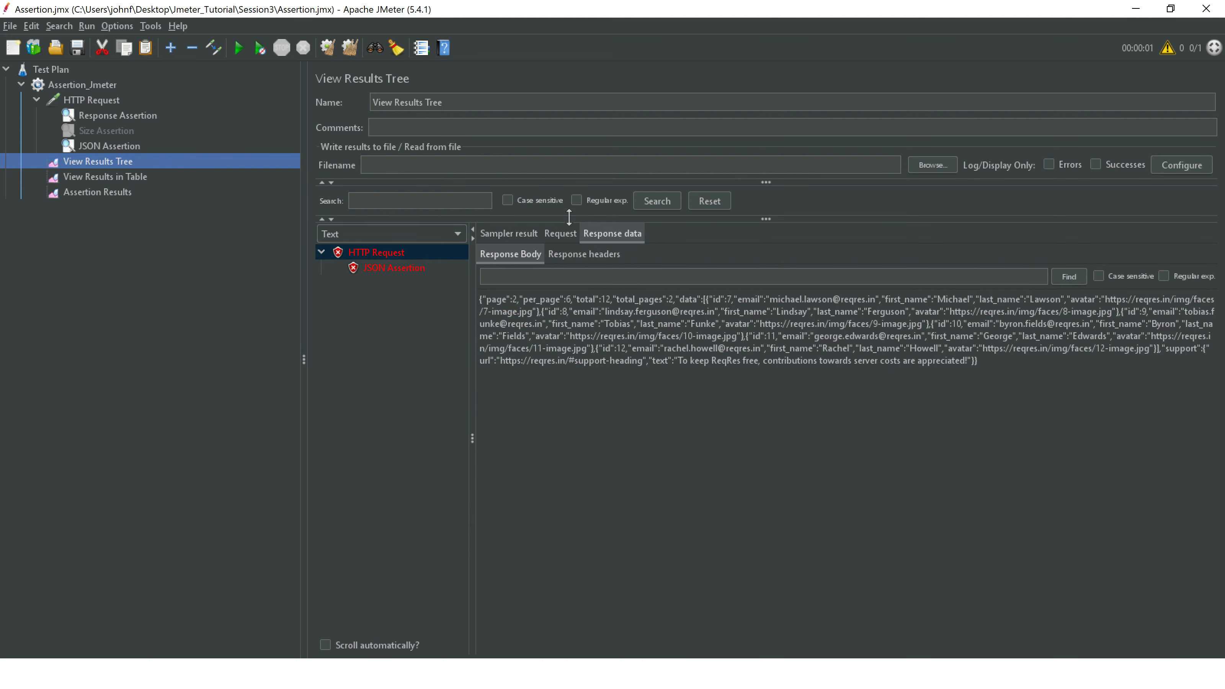
click(497, 239)
click(603, 234)
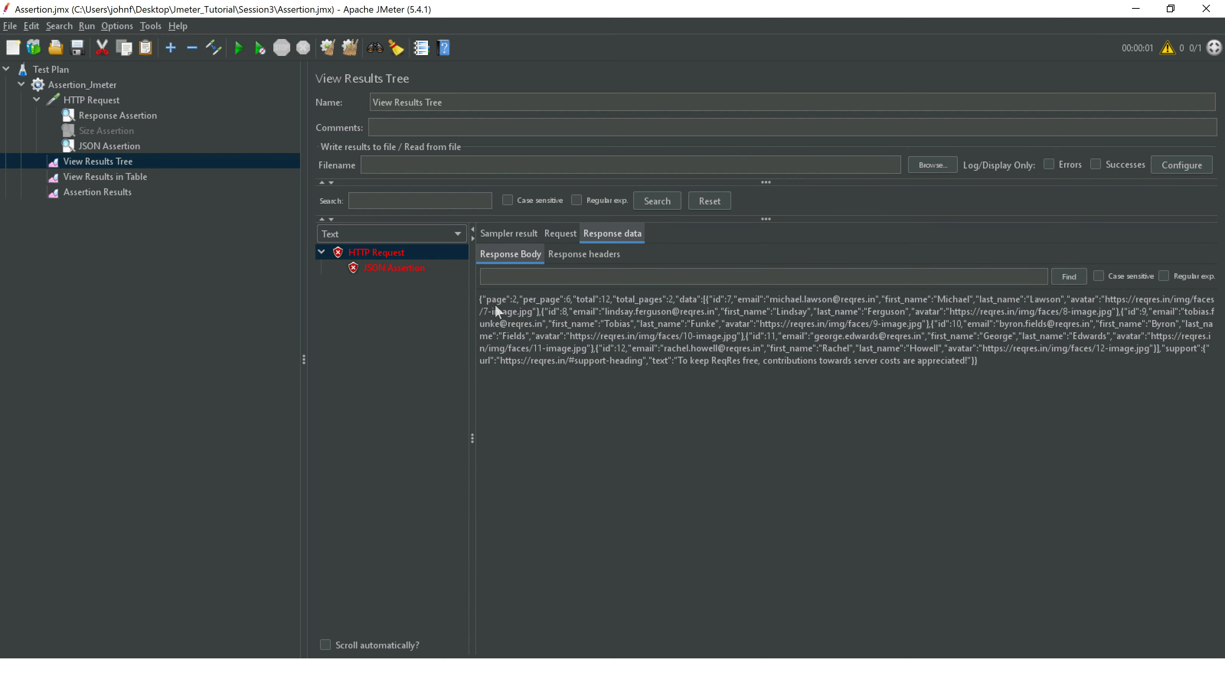
Change the View Results Tree renderer to JSON Path Tester and select the "total" entry in the response
click(386, 232)
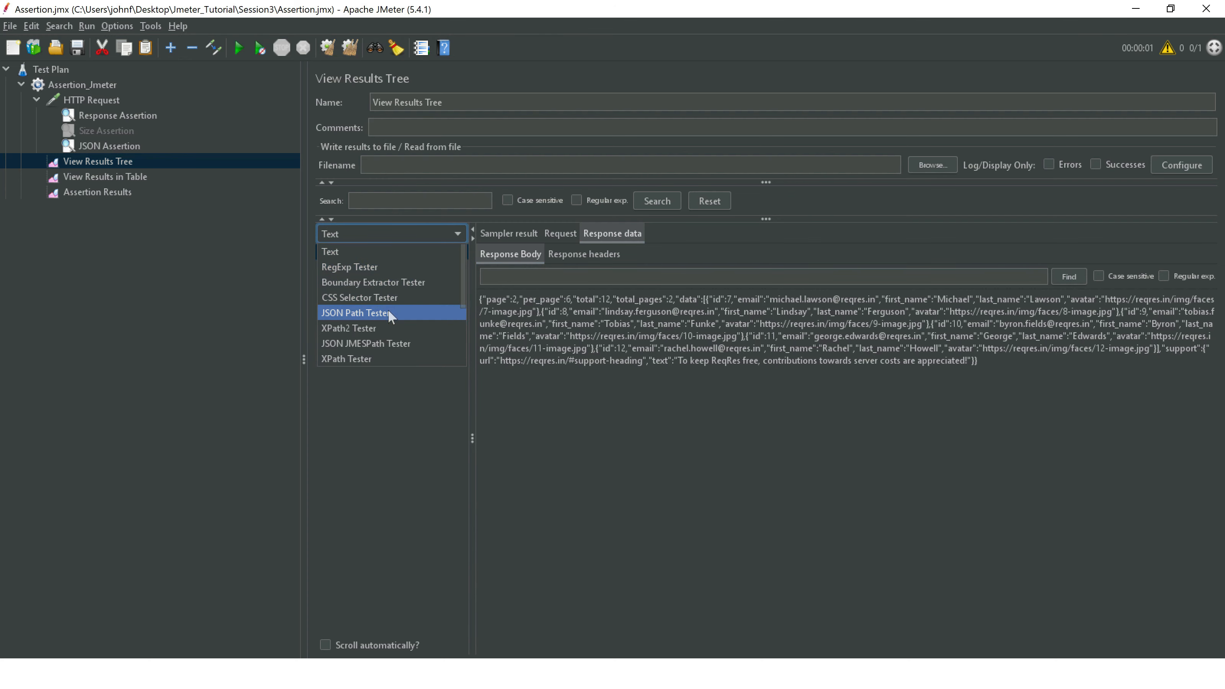
click(408, 319)
click(585, 264)
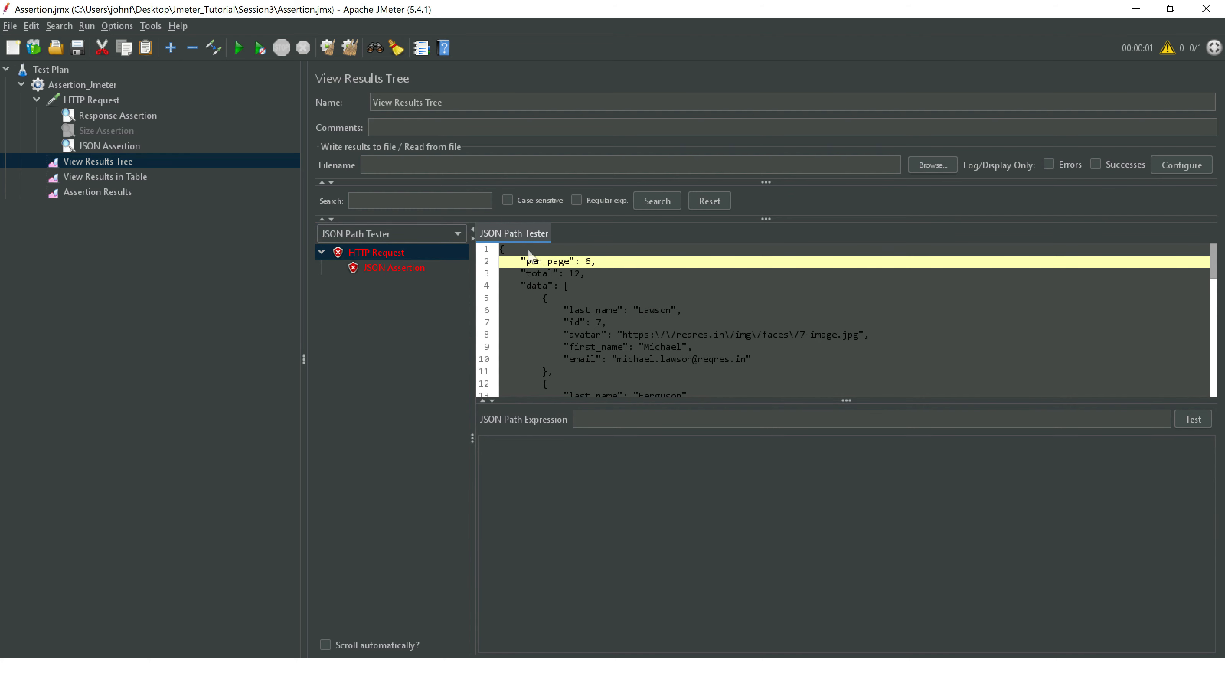
key(Up)
click(561, 264)
click(538, 274)
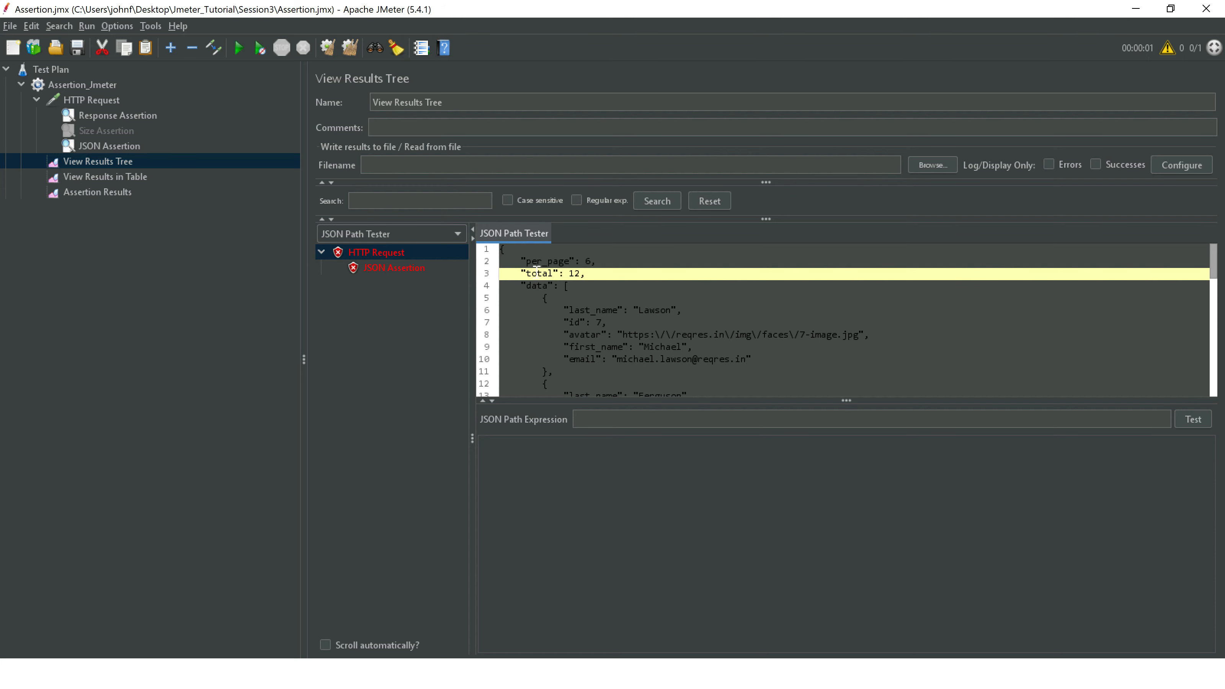
drag(521, 273, 589, 273)
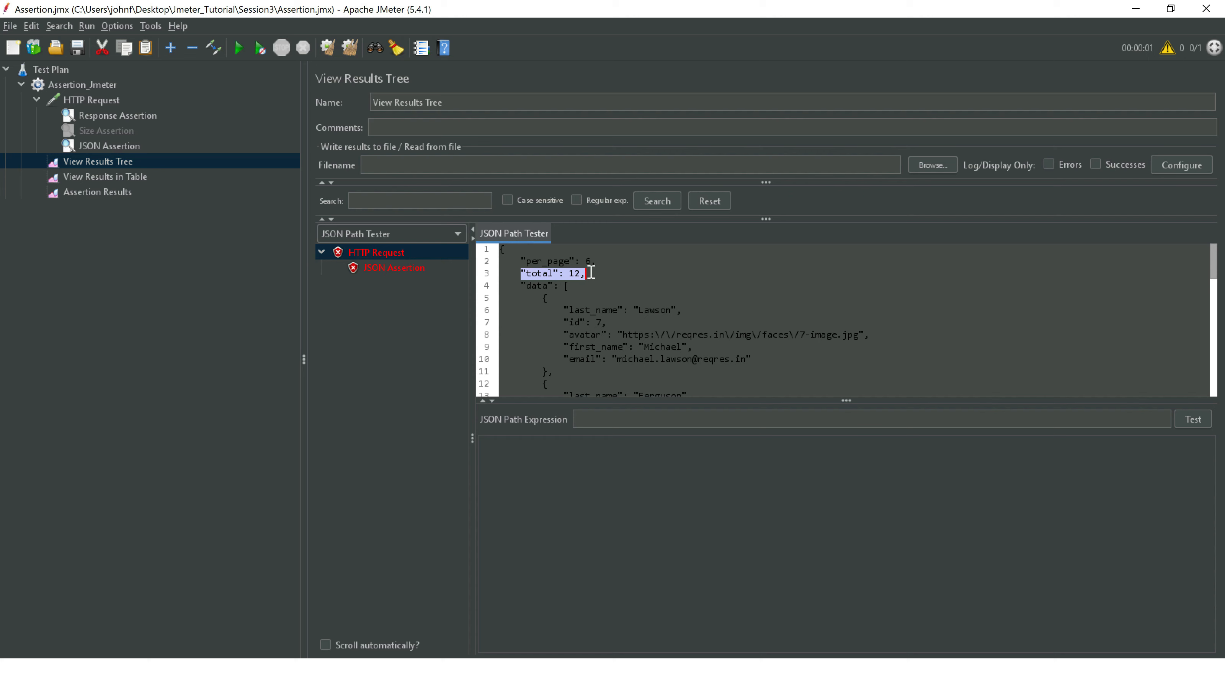
Test the JSON path expression $.total against the response and copy the expression
click(616, 416)
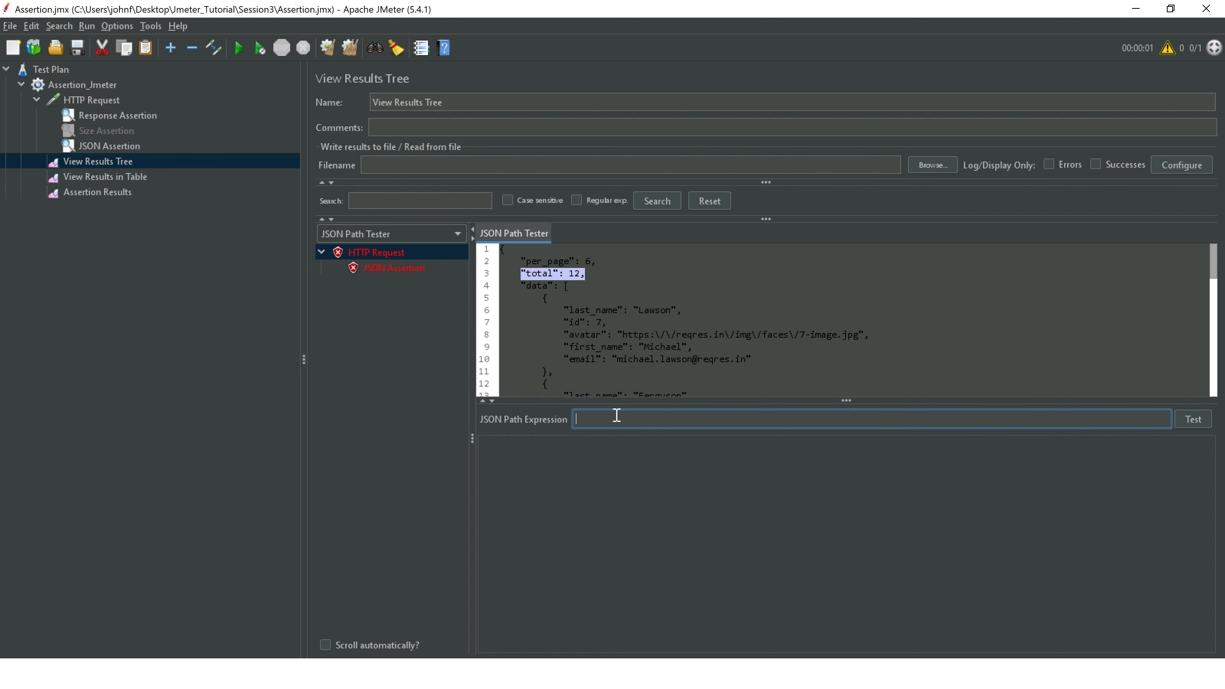
text($.total)
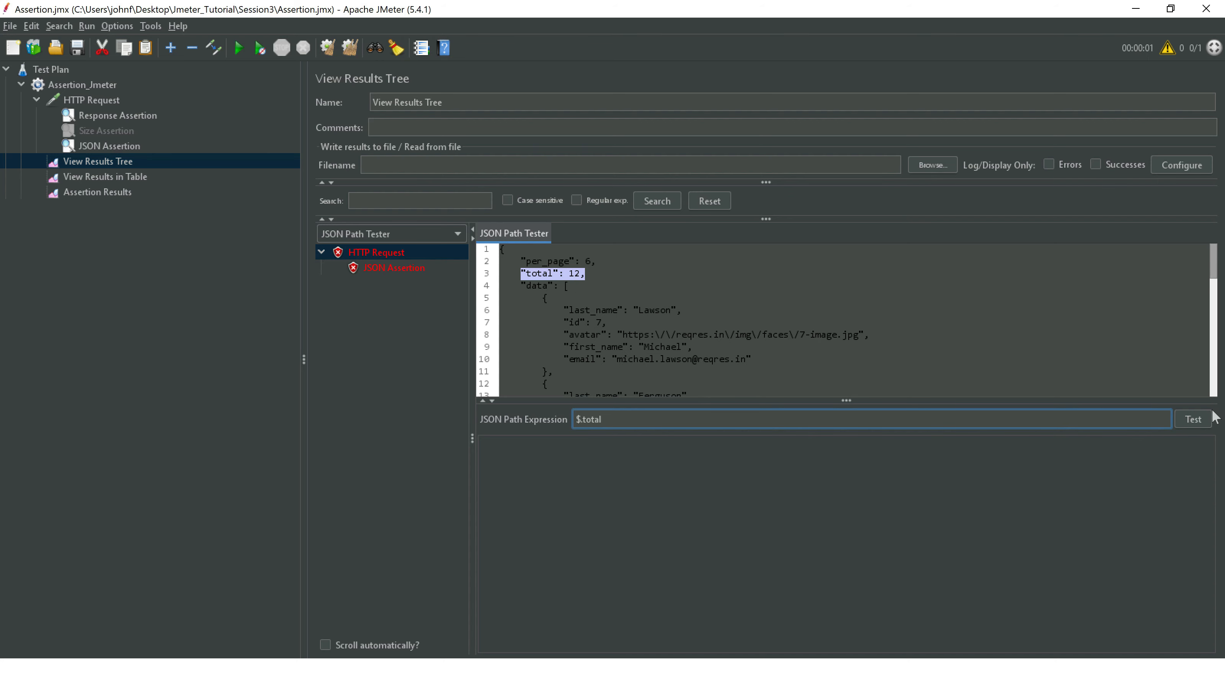
click(1194, 420)
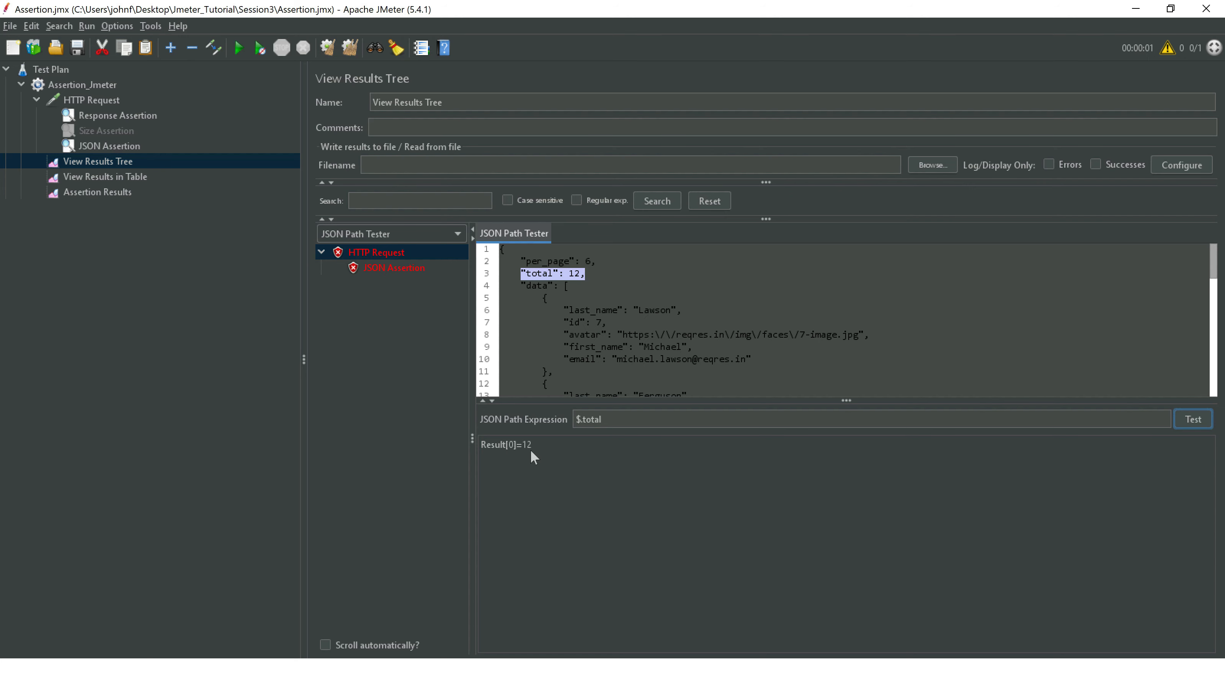
drag(605, 419, 555, 418)
key(ctrl+c)
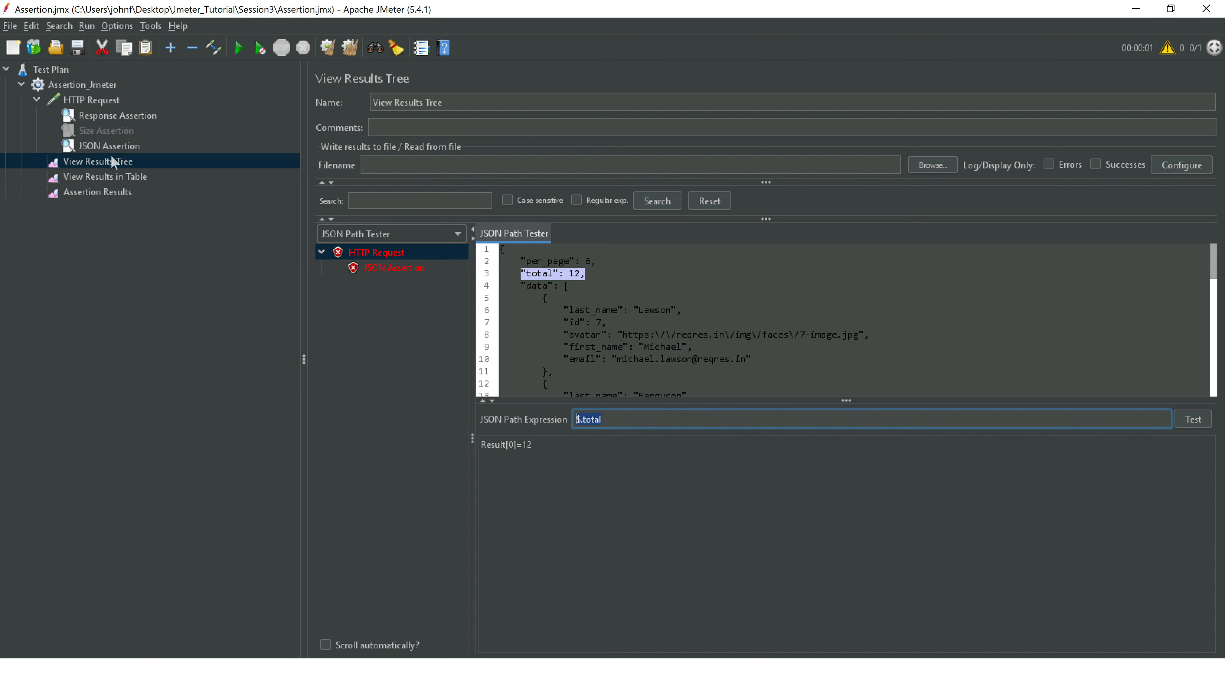
Set the JSON Assertion's path to $.total and its expected value to 12, and rerun the test plan with Assertion Results open
click(119, 145)
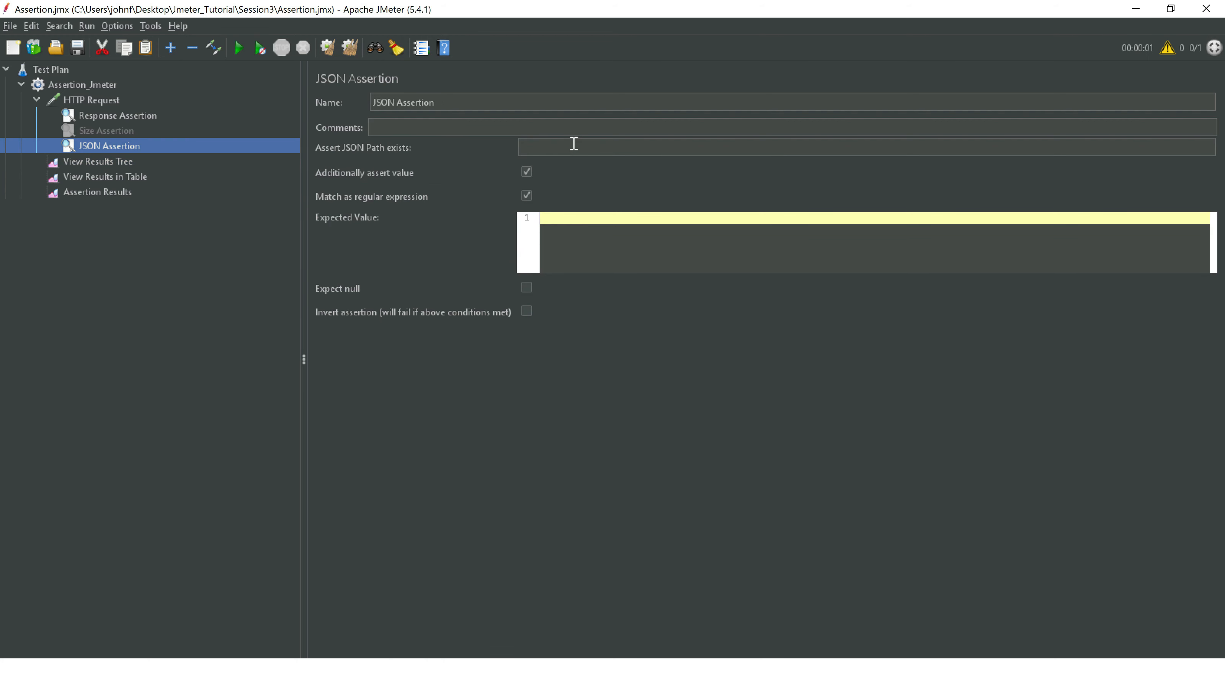
click(568, 148)
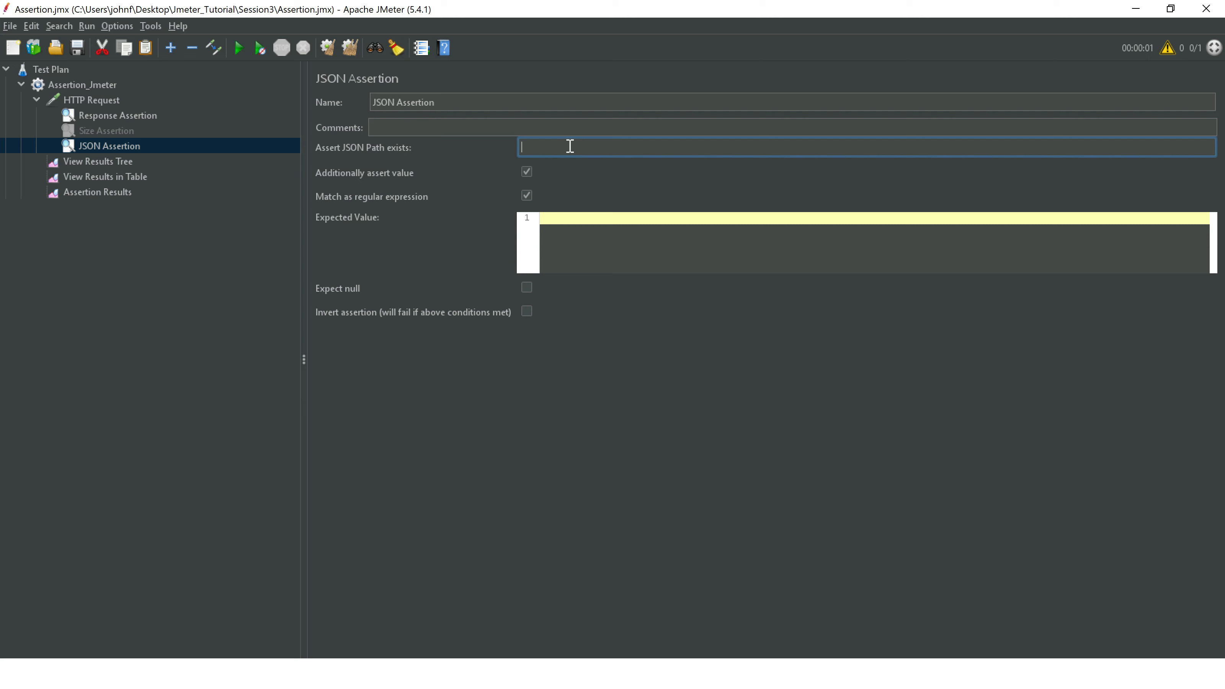
key(ctrl+v)
click(583, 223)
text(12)
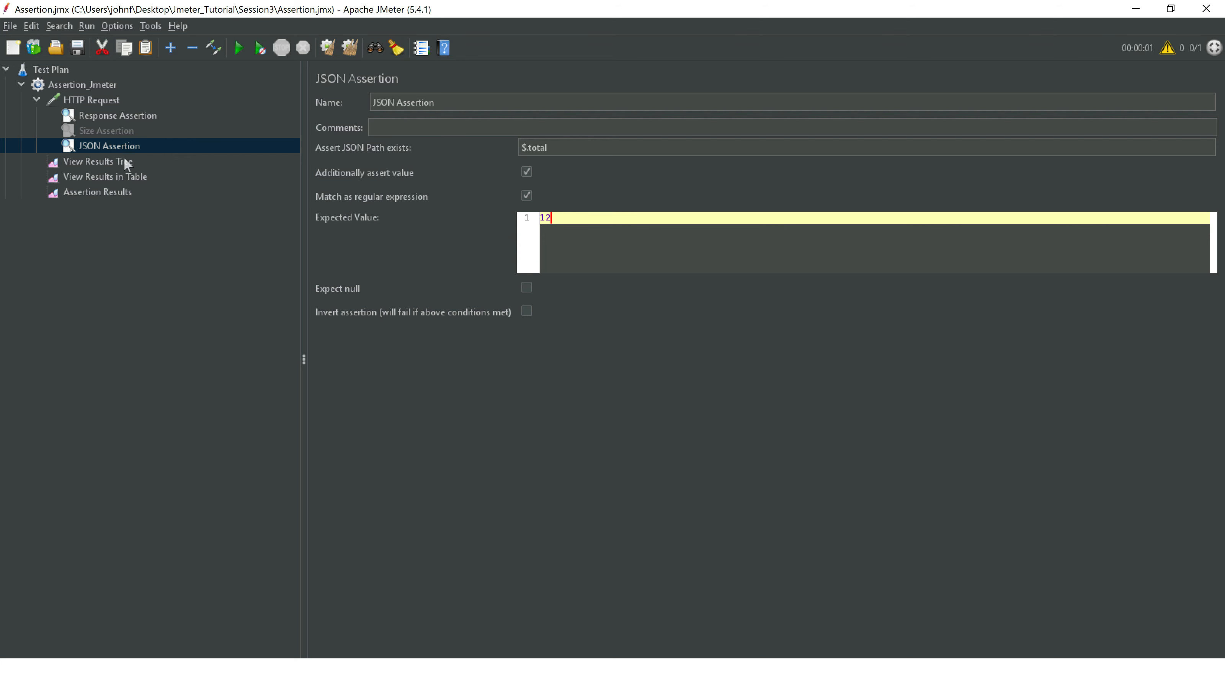
click(119, 189)
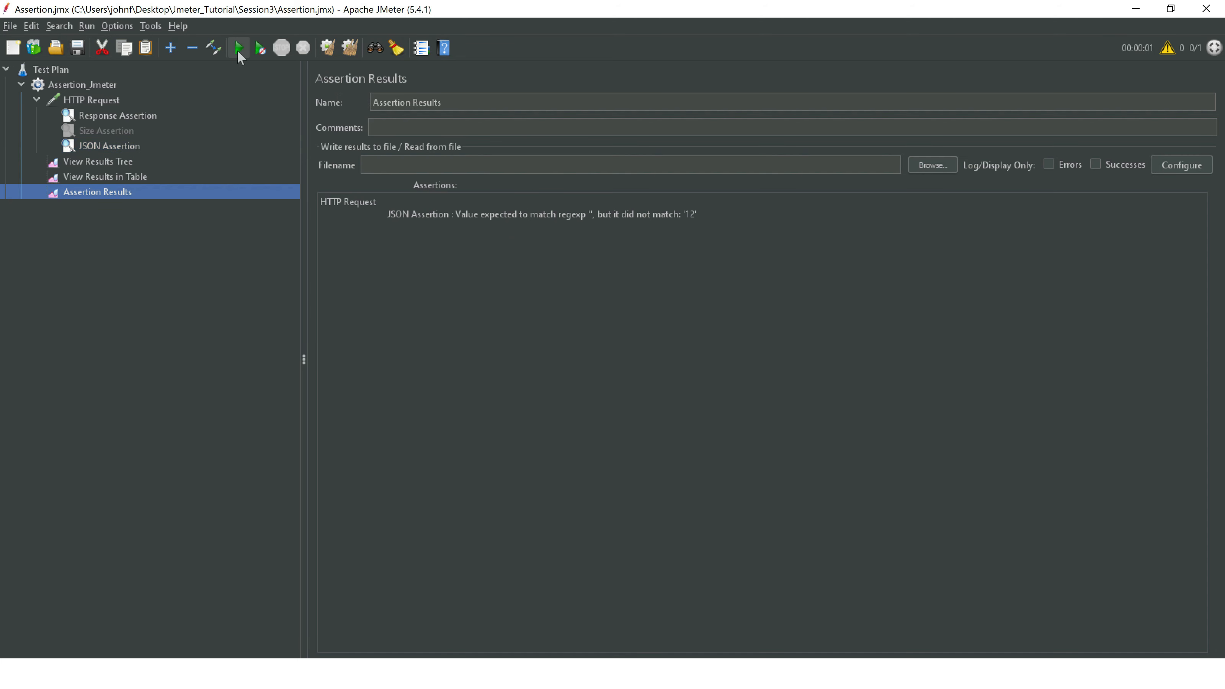
click(238, 47)
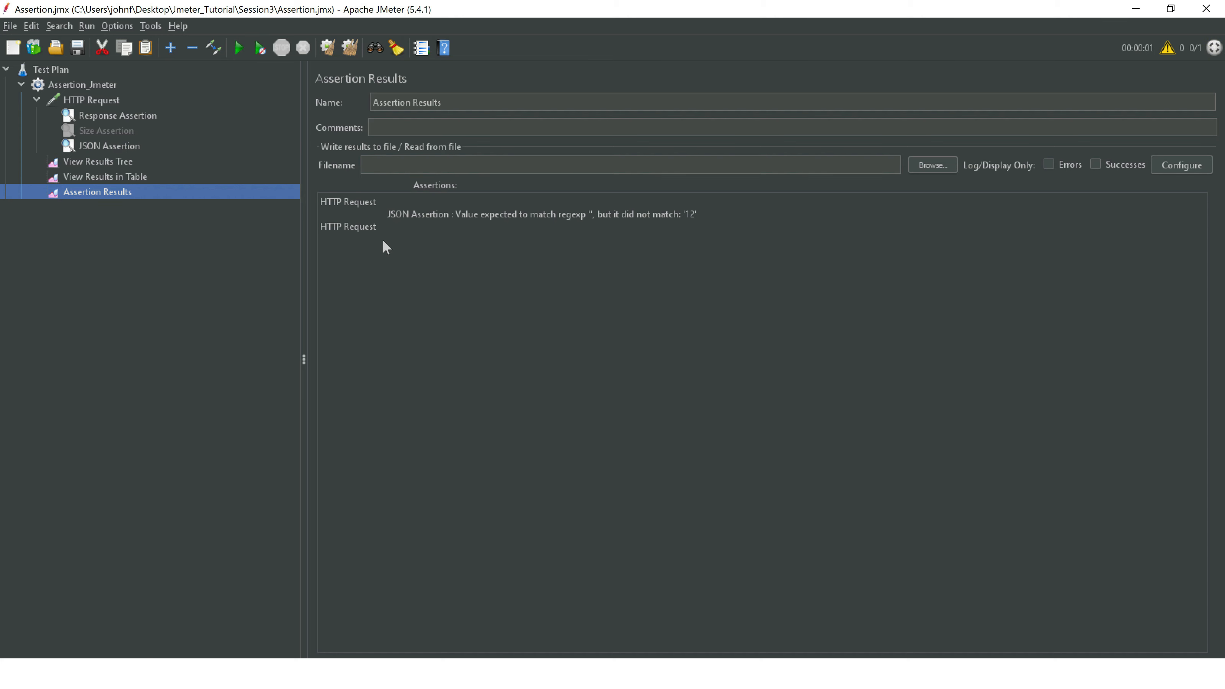
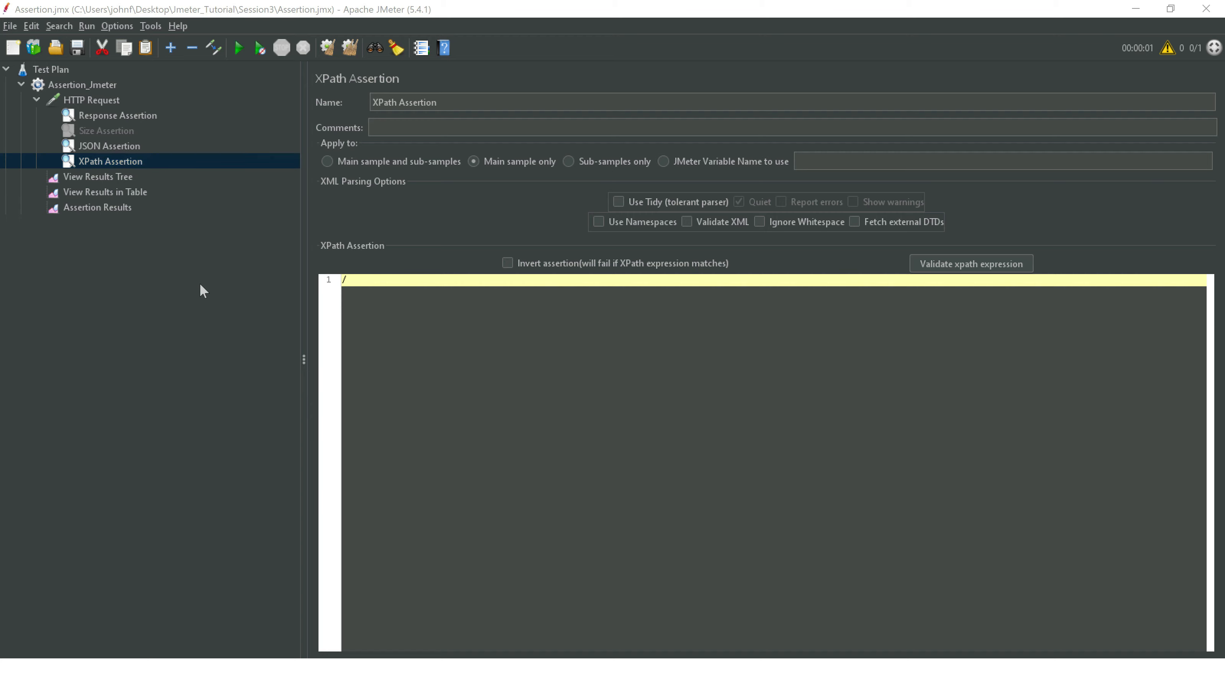
Switch to the demoblaze.com store page in Chrome and open the developer tools to inspect it
key(alt+Tab)
key(alt+Tab)
key(alt+Tab)
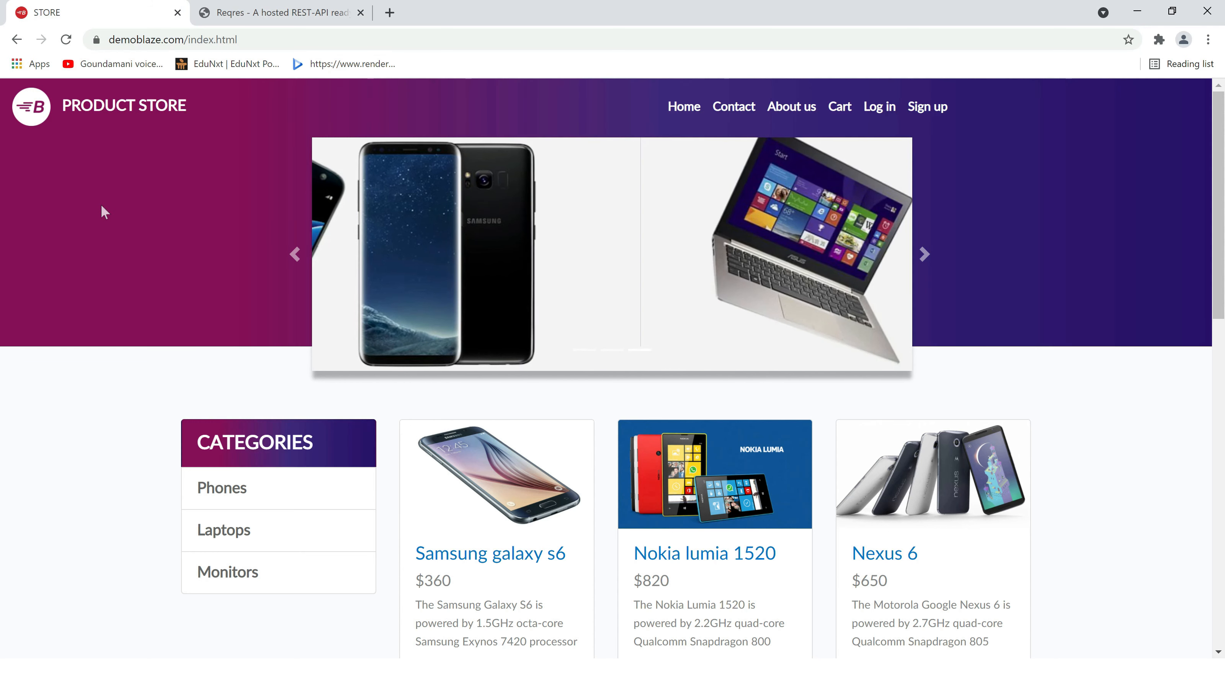
right_click(102, 206)
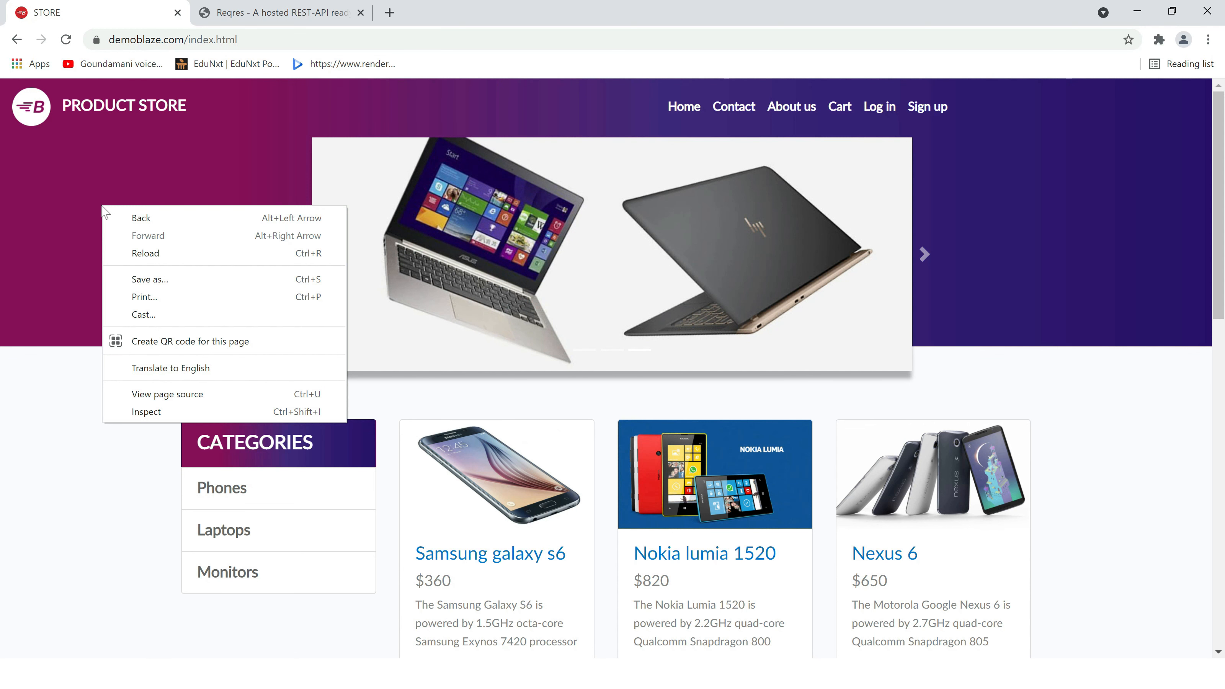
click(148, 413)
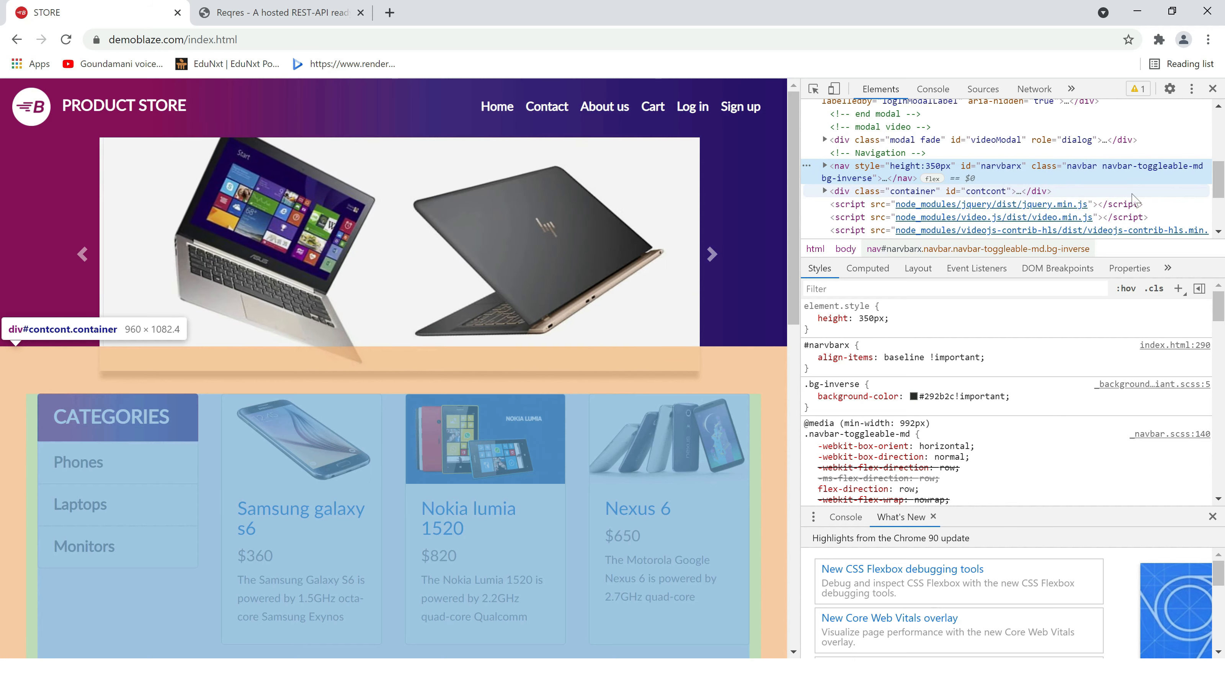
Expand the page's head element in the HTML tree and select the title element
scroll(823, 140, up, 3)
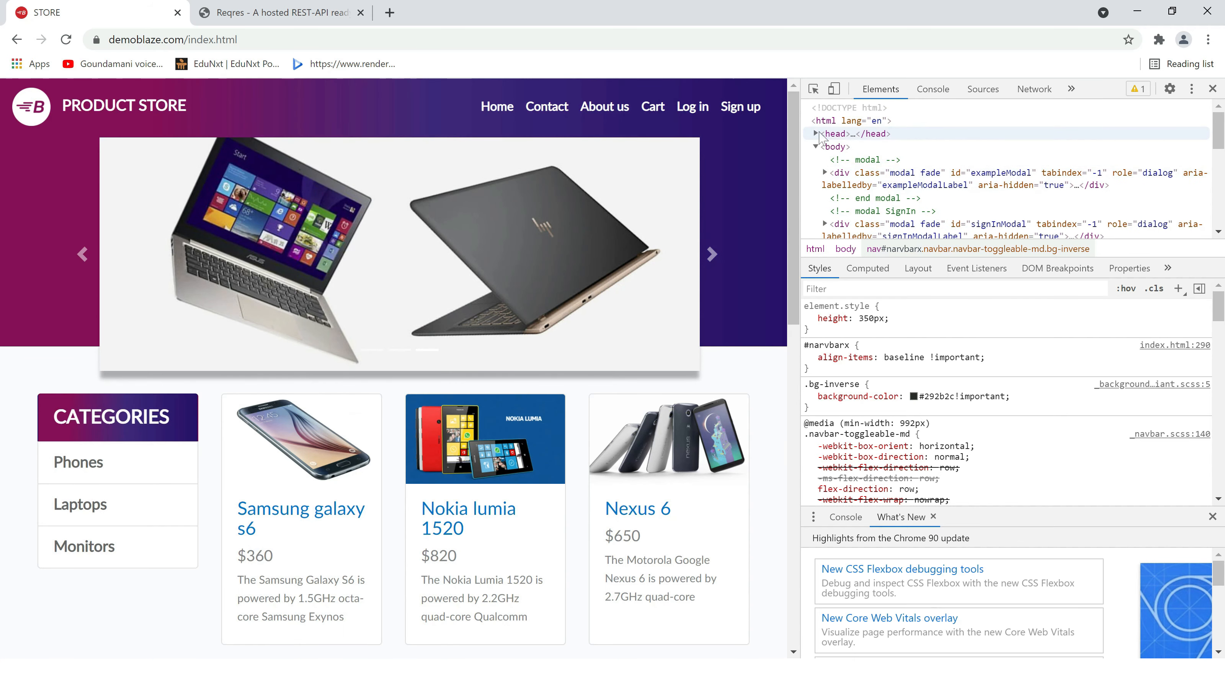
click(815, 133)
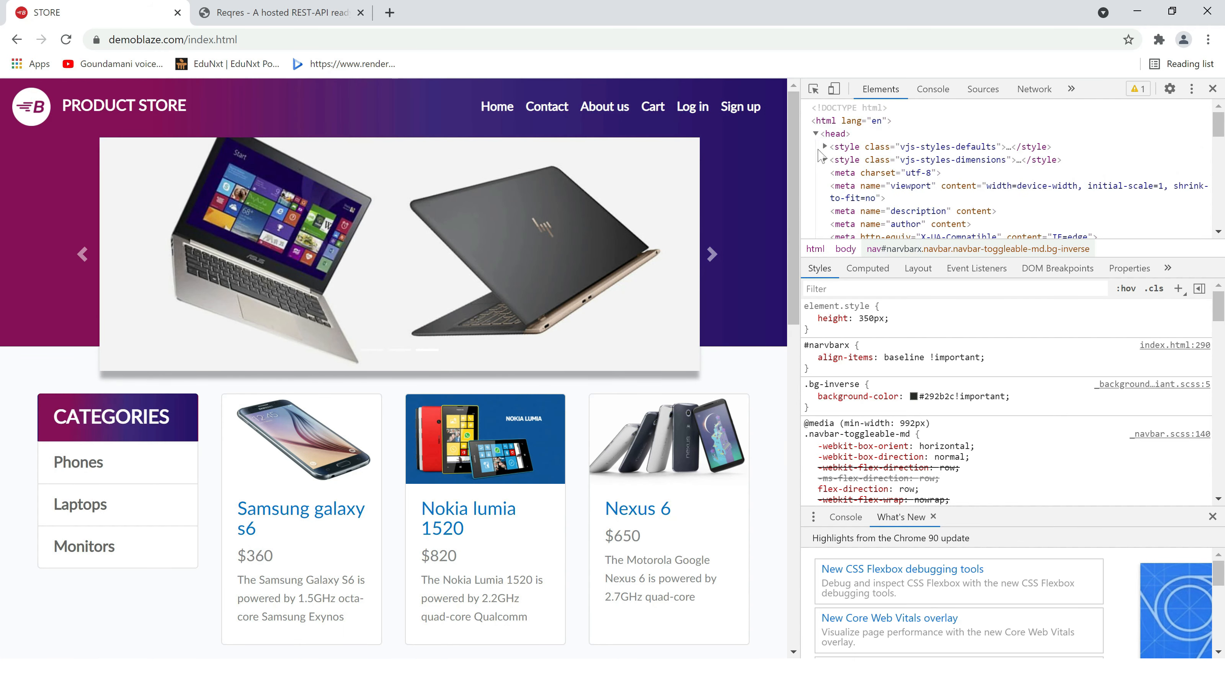
scroll(829, 178, down, 2)
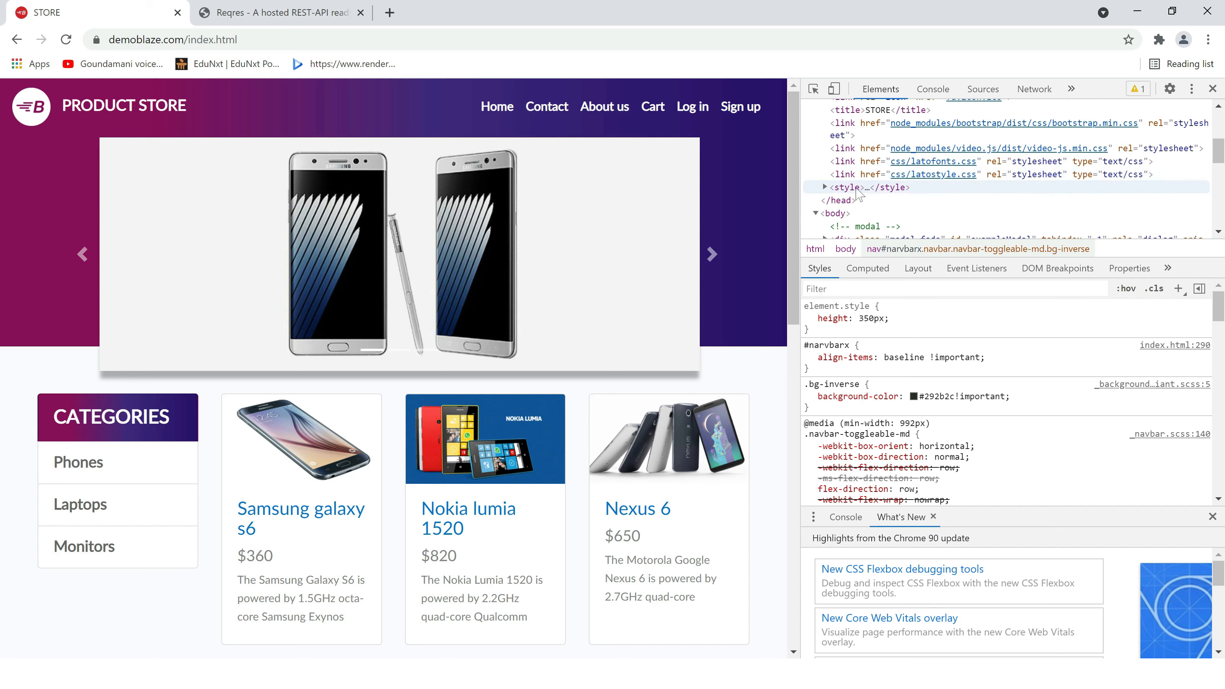
scroll(863, 193, up, 2)
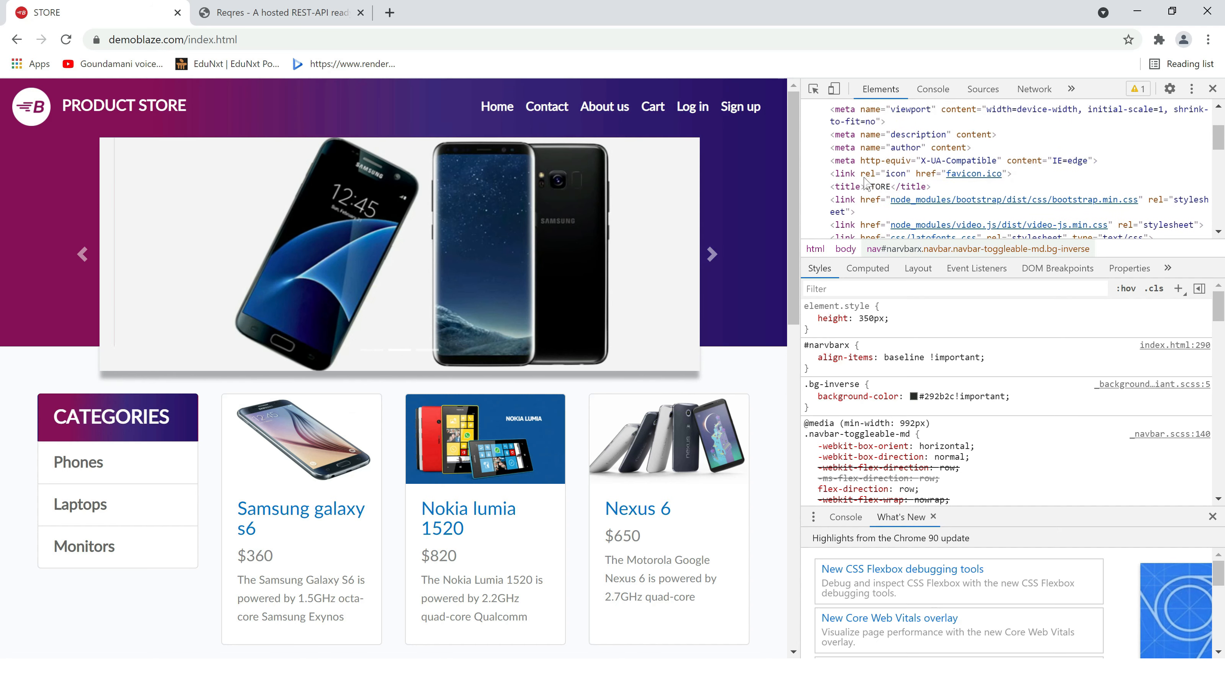
click(881, 192)
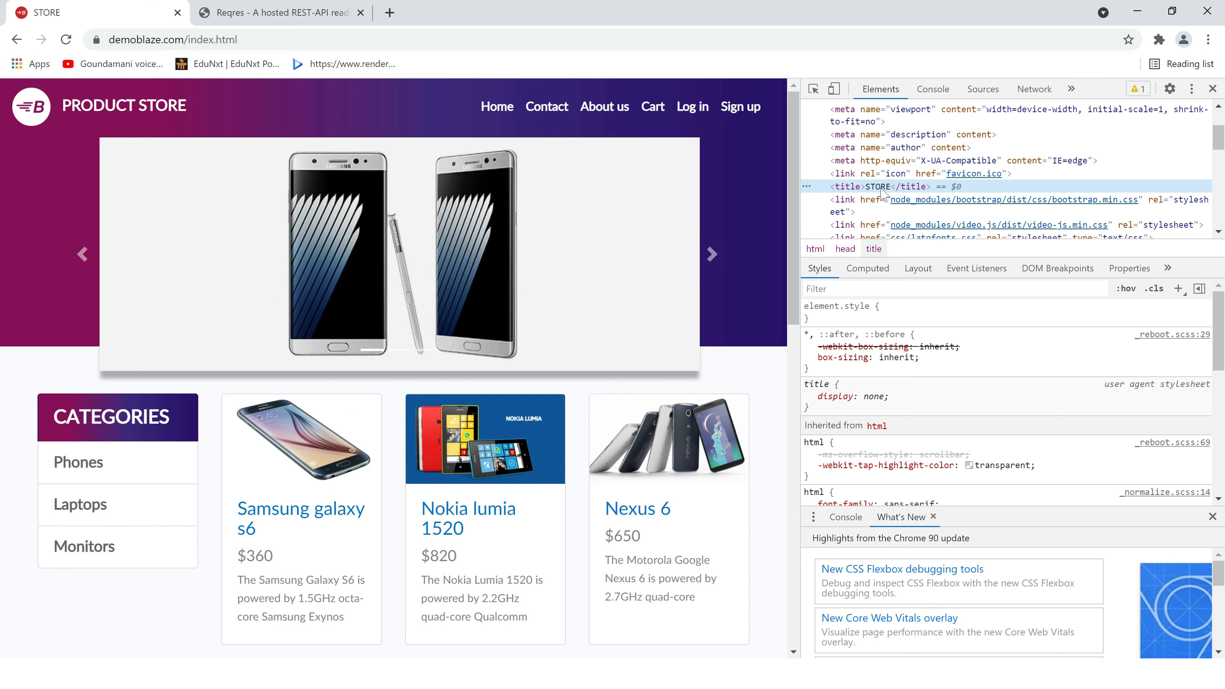
Get the title element's relative XPath from ChroPath and enter //title[contains(text(),'STORE')] as the XPath Assertion's expression in JMeter
click(1167, 268)
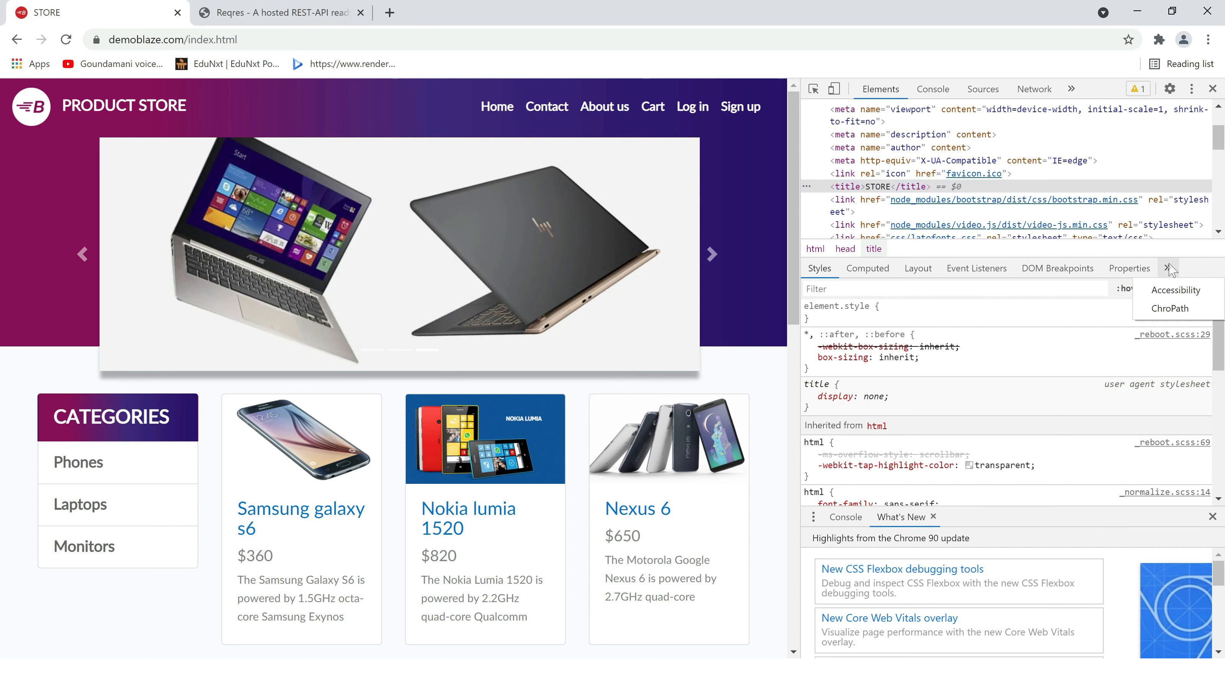
click(1172, 311)
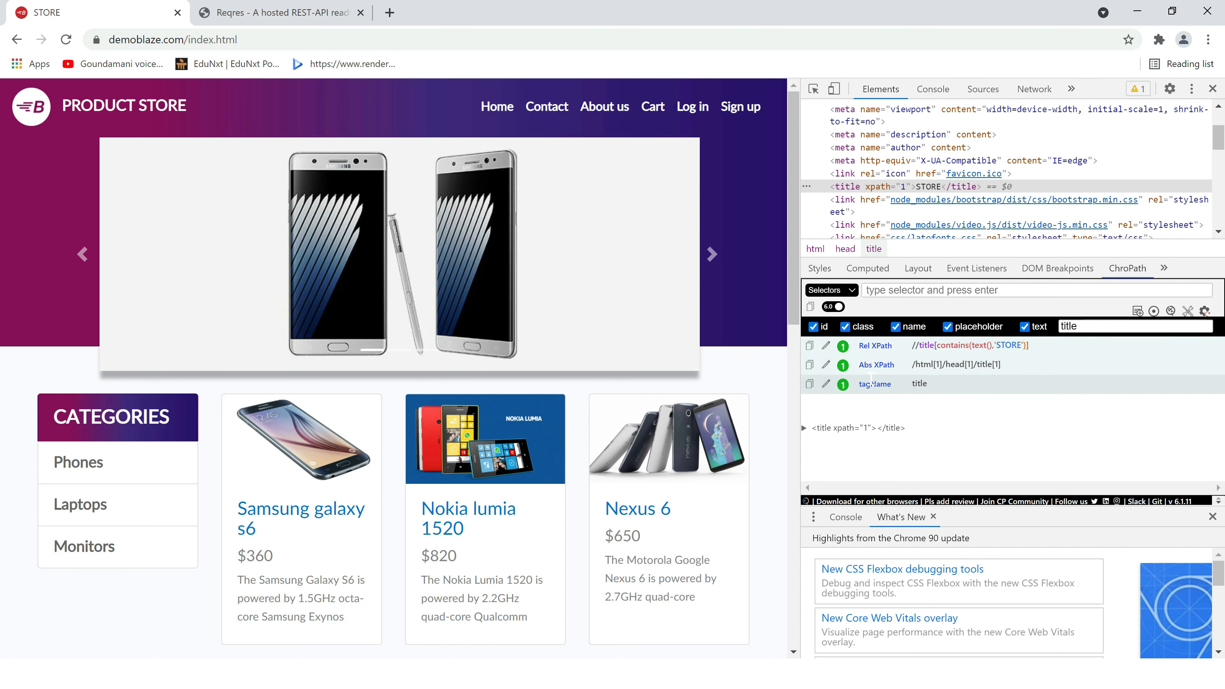
key(alt+Tab)
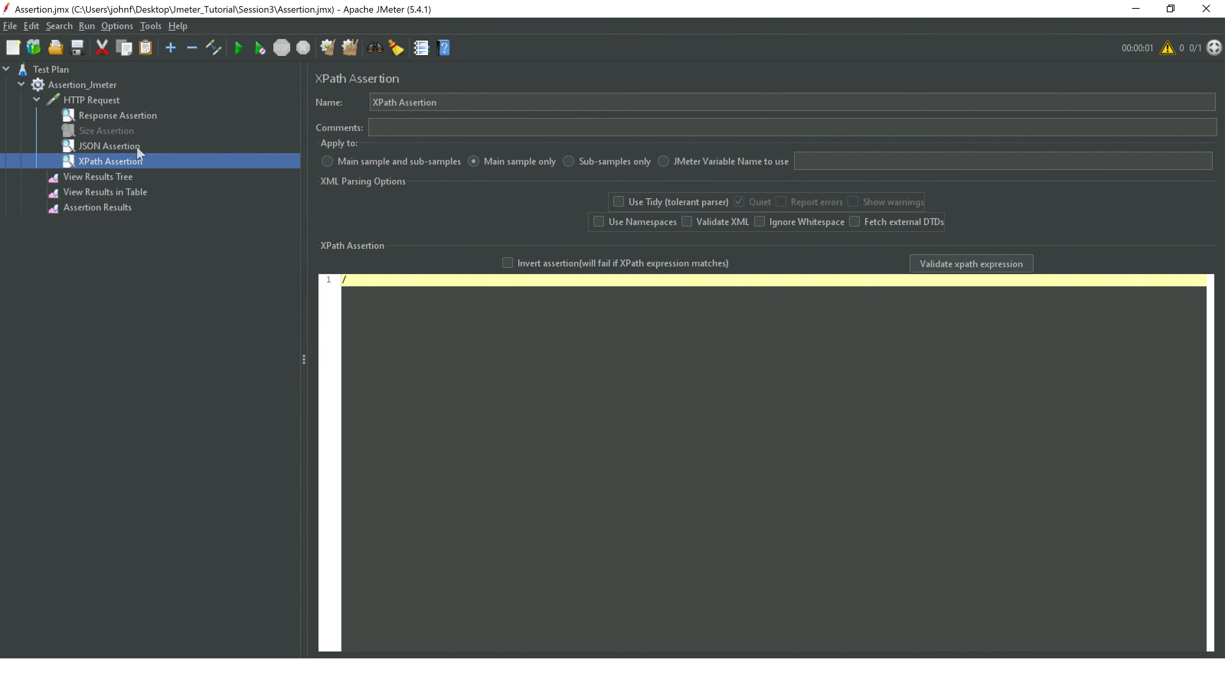
click(531, 290)
text(//title[contains(text(),'STORE')])
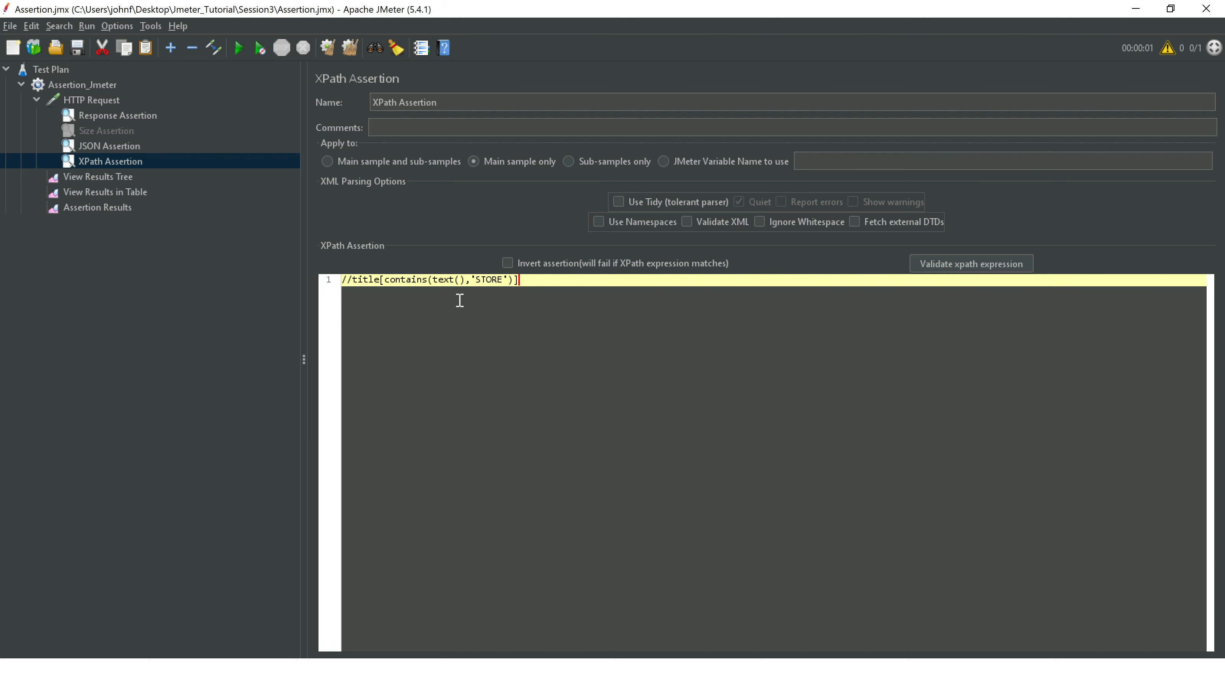
click(103, 98)
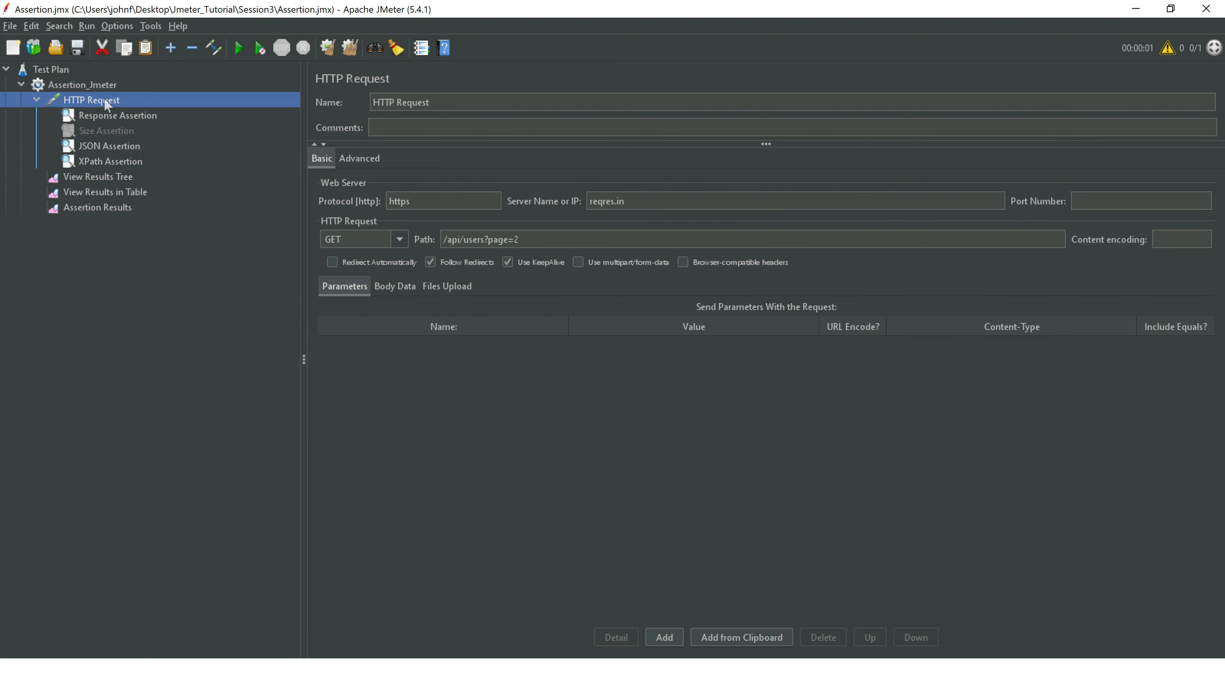
triple_click(634, 202)
text(d)
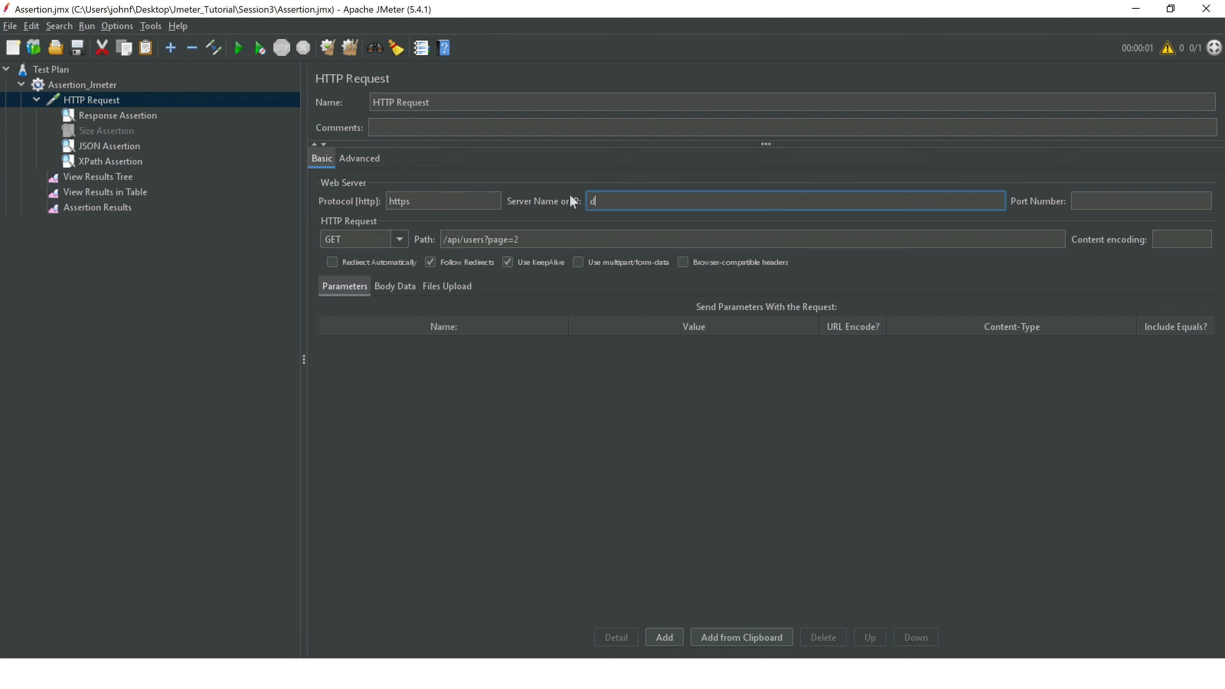
text(emoblaze.com)
drag(537, 244, 446, 240)
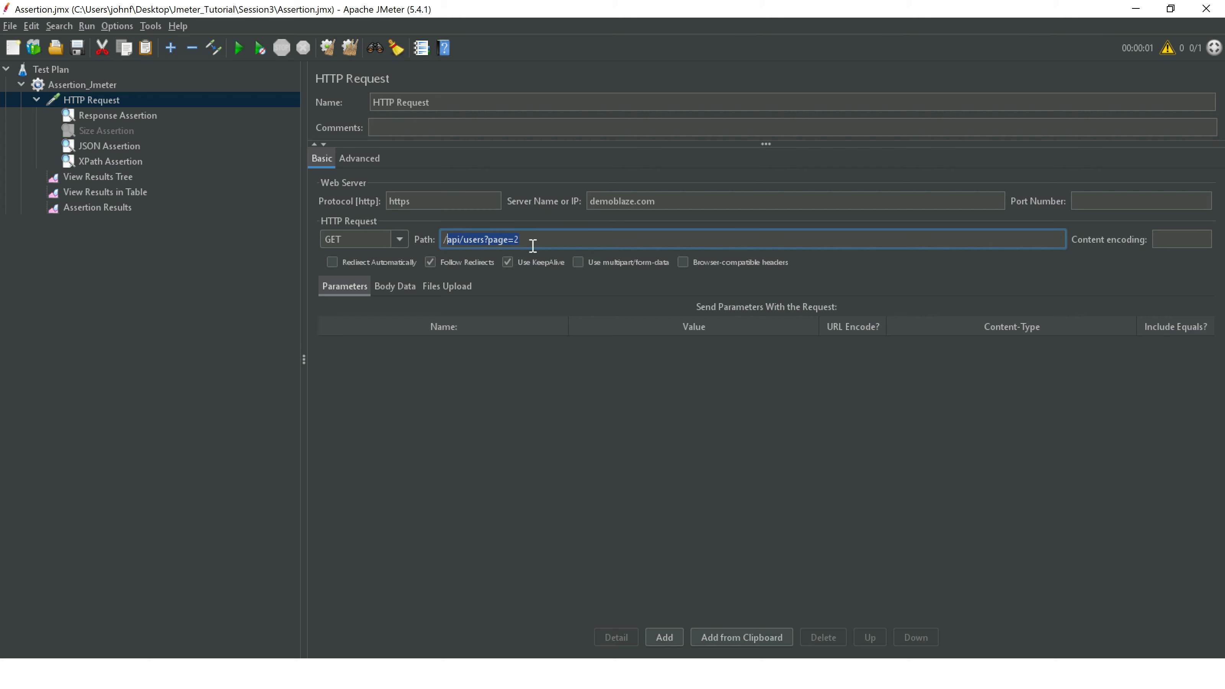
text(index.html)
Check the store page's full address in Chrome against the request settings and return to JMeter
key(alt+Tab)
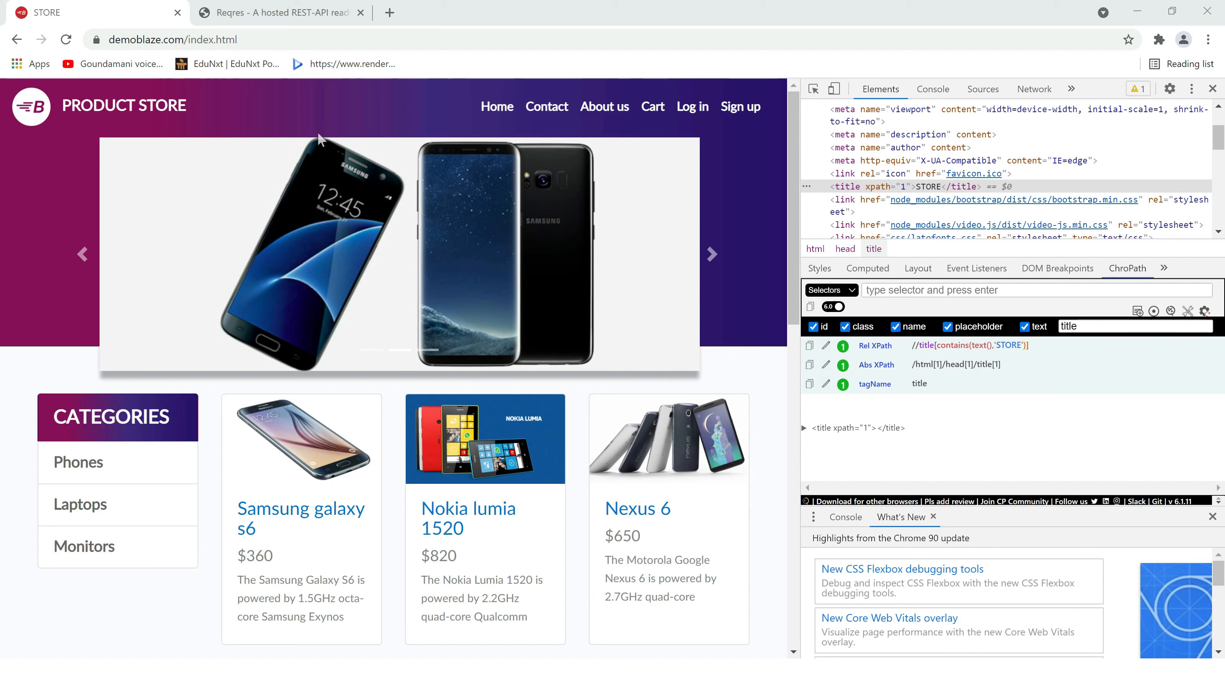
click(206, 42)
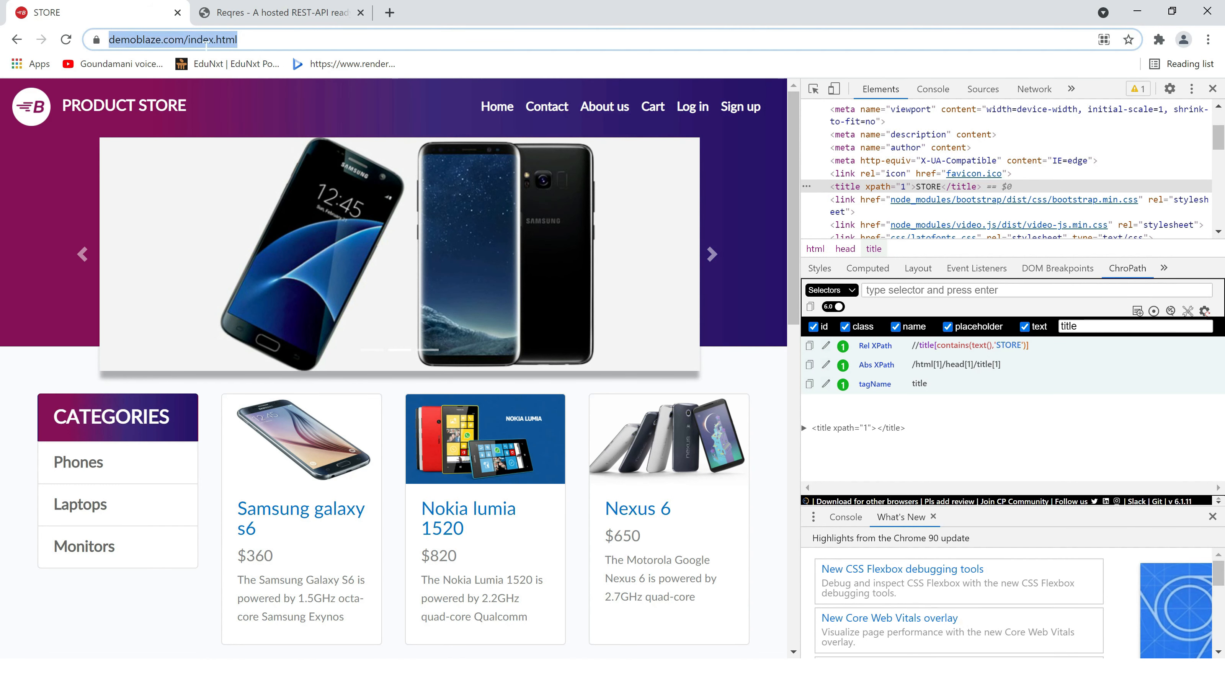
click(147, 43)
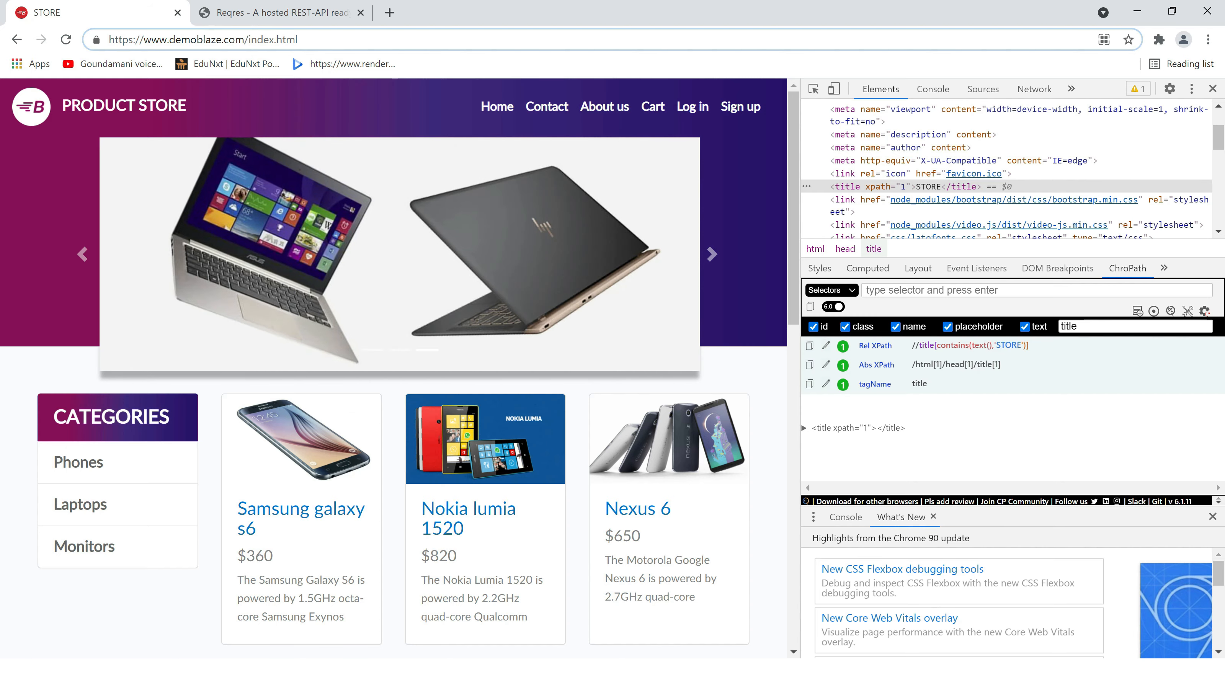
key(alt+Tab)
Disable the JSON Assertion under the HTTP Request and open the XPath Assertion
click(115, 145)
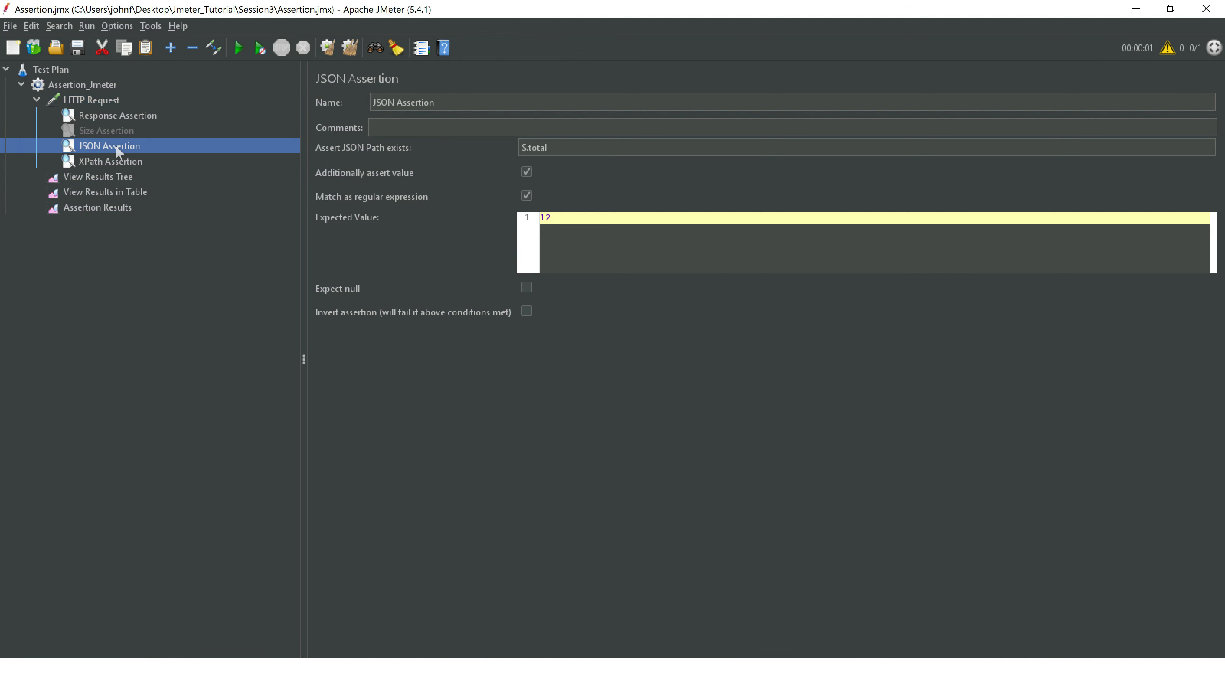
right_click(115, 145)
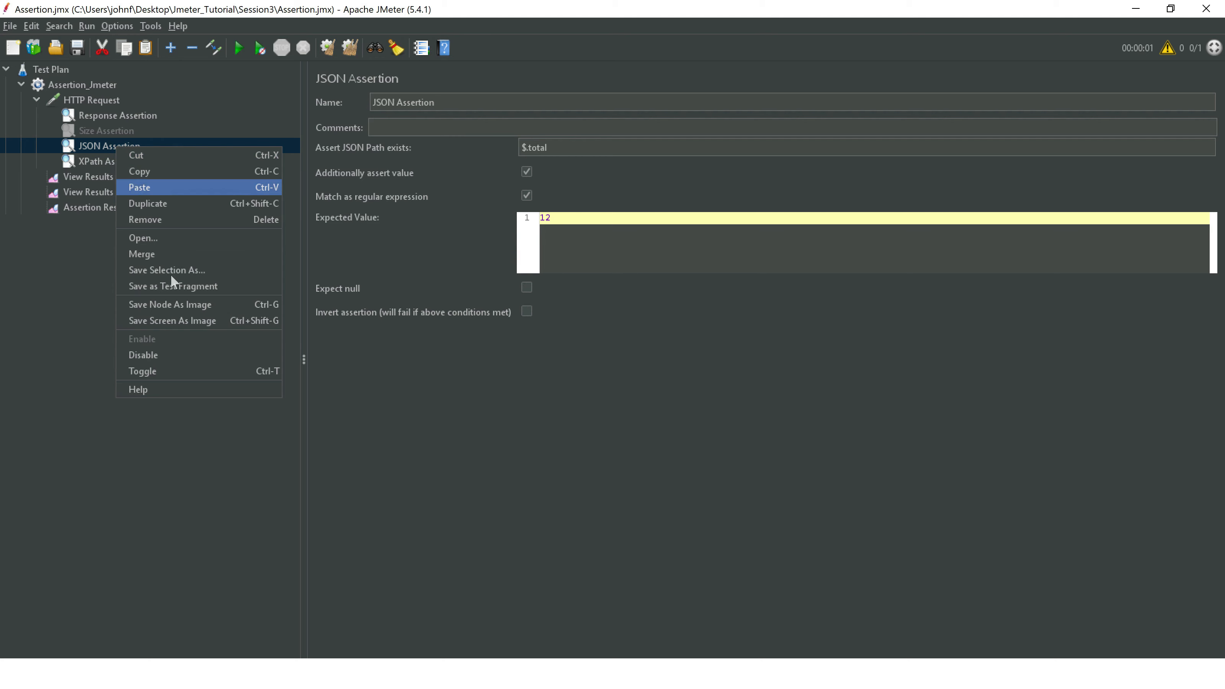
click(169, 359)
click(113, 162)
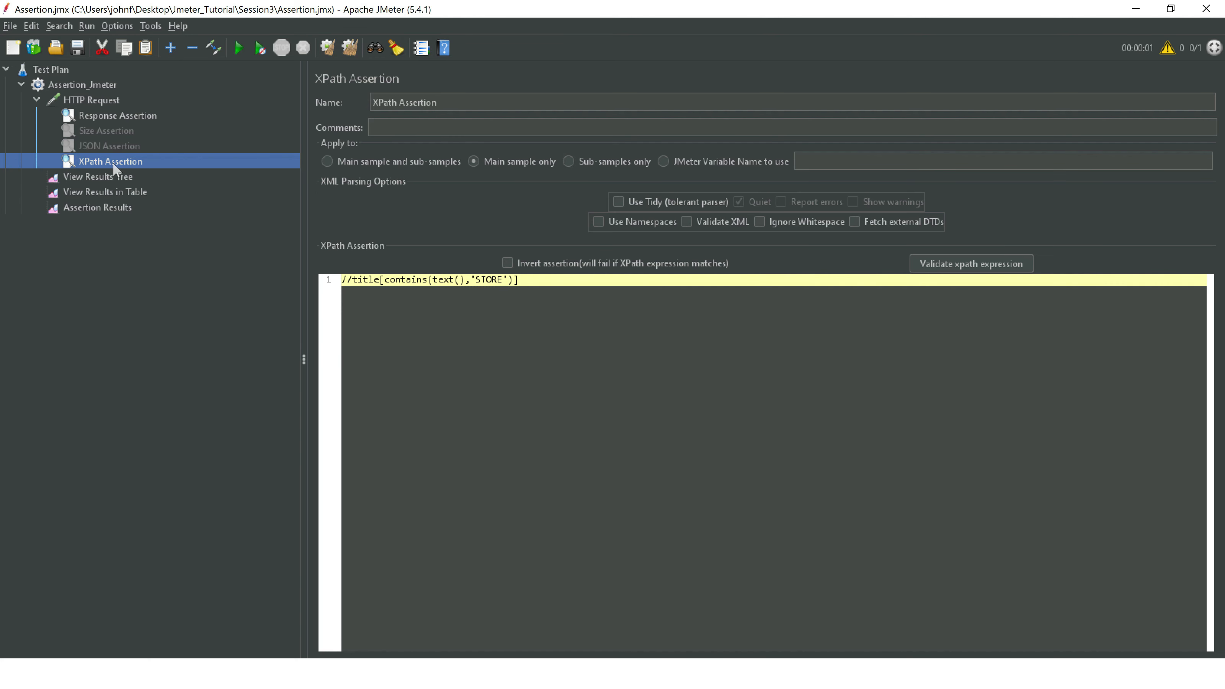
Clear all previous results and run the test plan with Assertion Results open
click(115, 191)
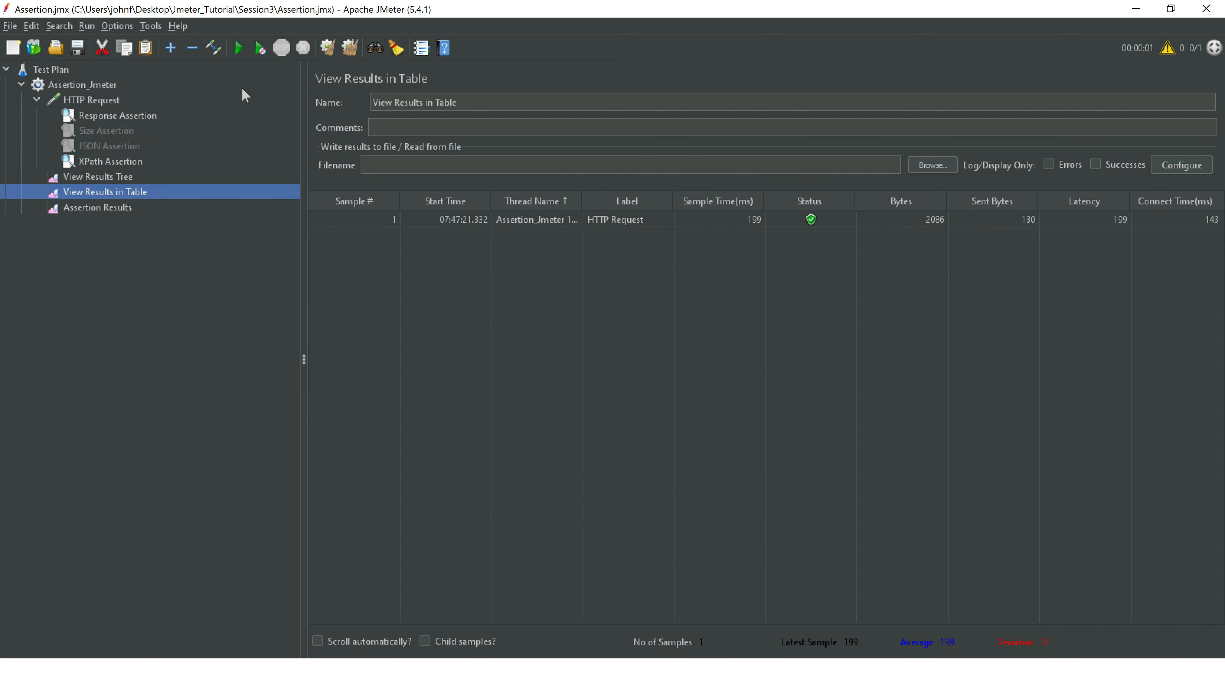
click(350, 48)
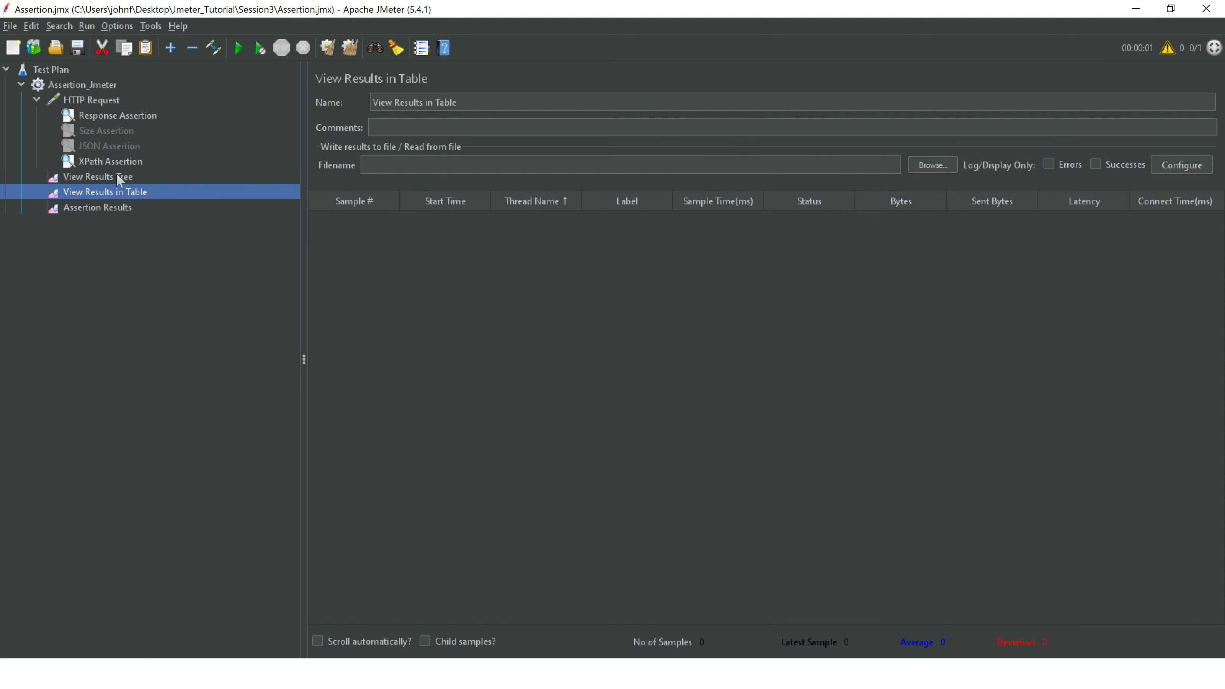
click(104, 210)
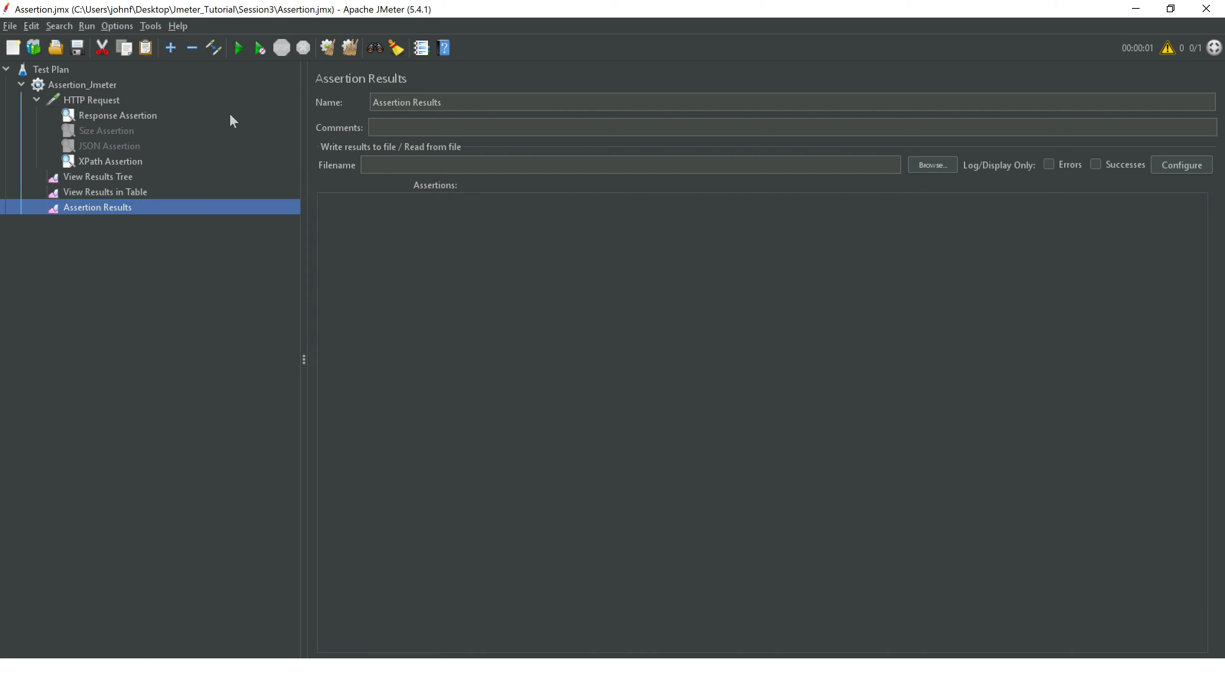
click(239, 48)
click(690, 226)
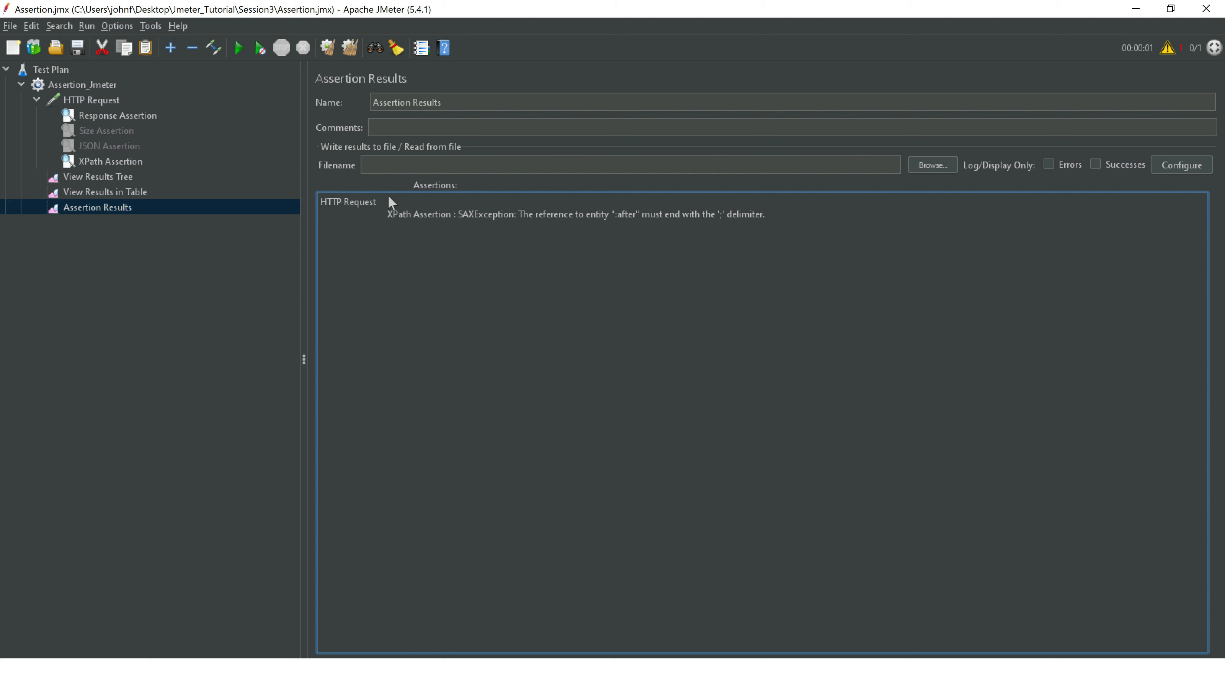
Enable Use Tidy (tolerant parser) in the XPath Assertion and rerun the test plan with View Results Tree open
click(98, 166)
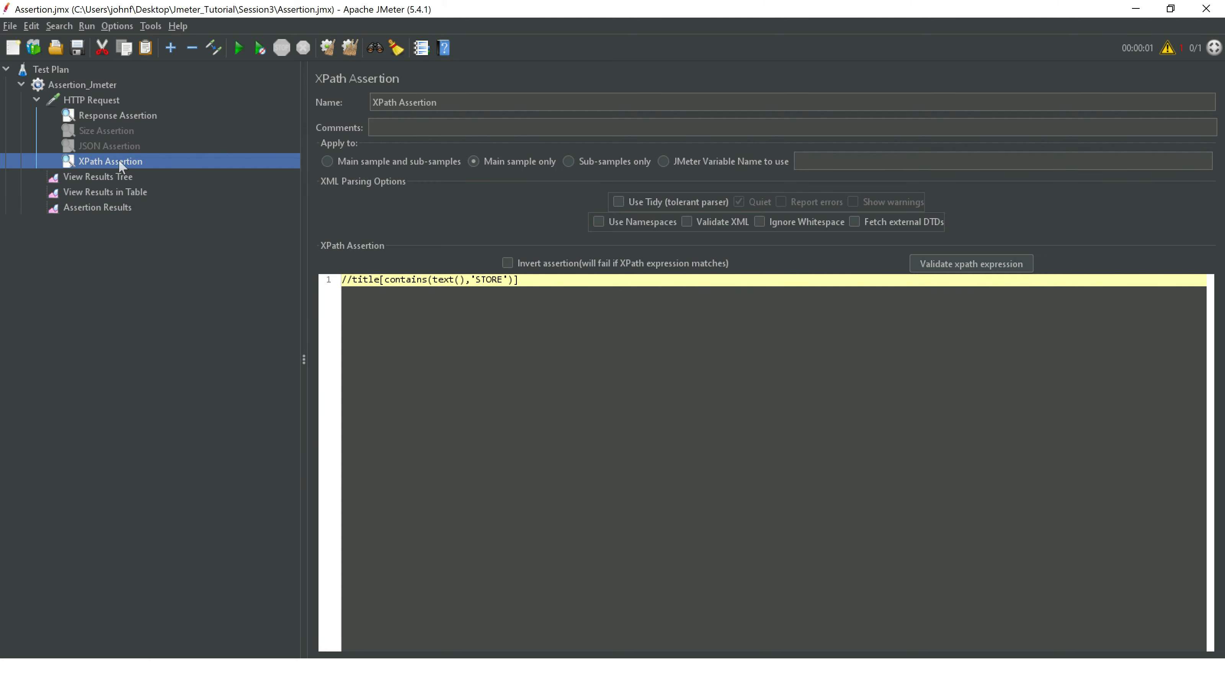
click(618, 201)
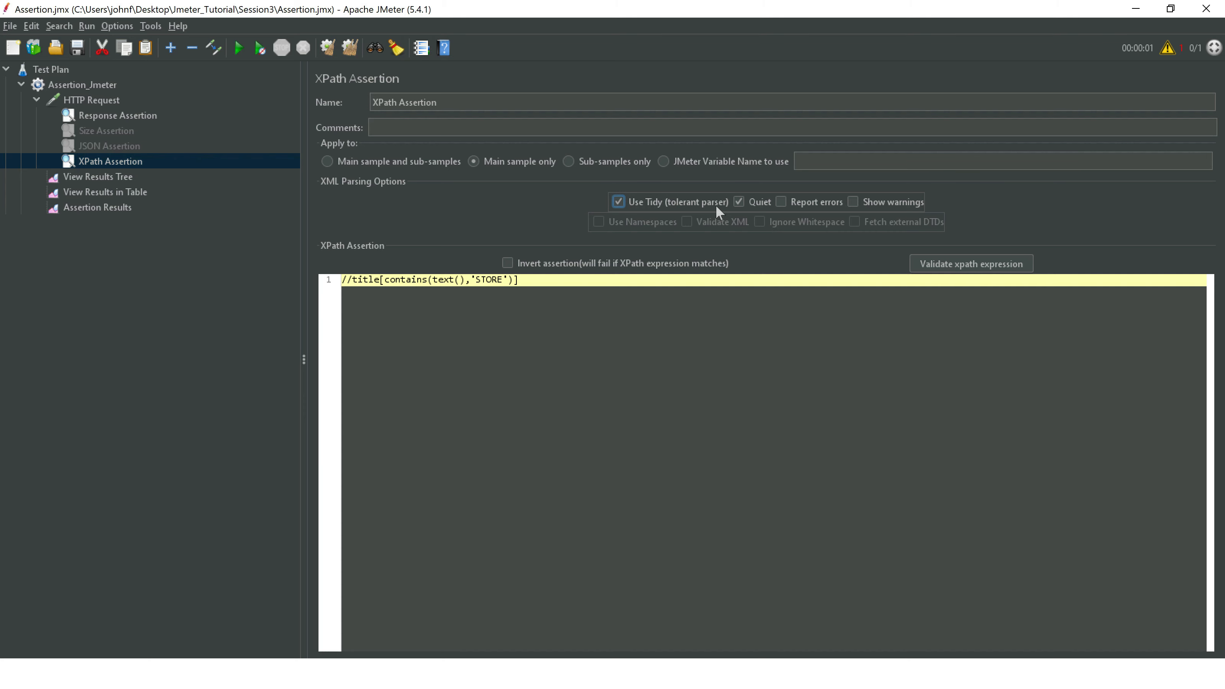
click(105, 192)
click(108, 179)
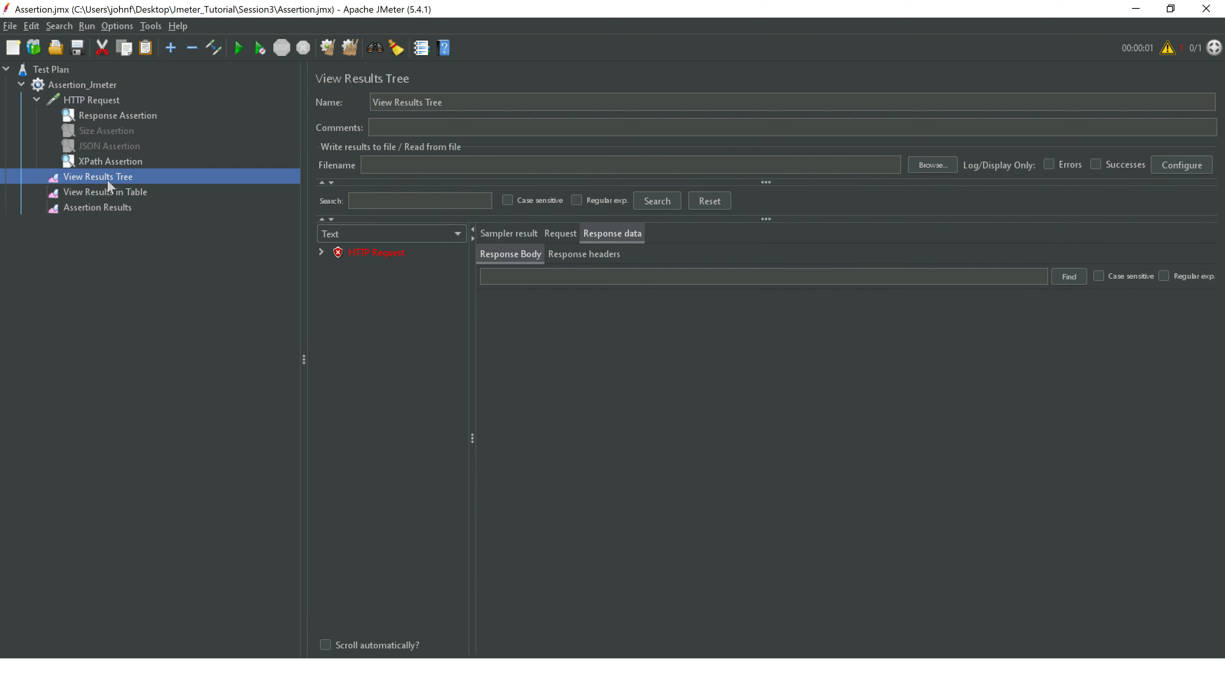
click(237, 51)
Examine the latest HTTP Request's sampler result and response data, and check the Assertion Results
click(369, 266)
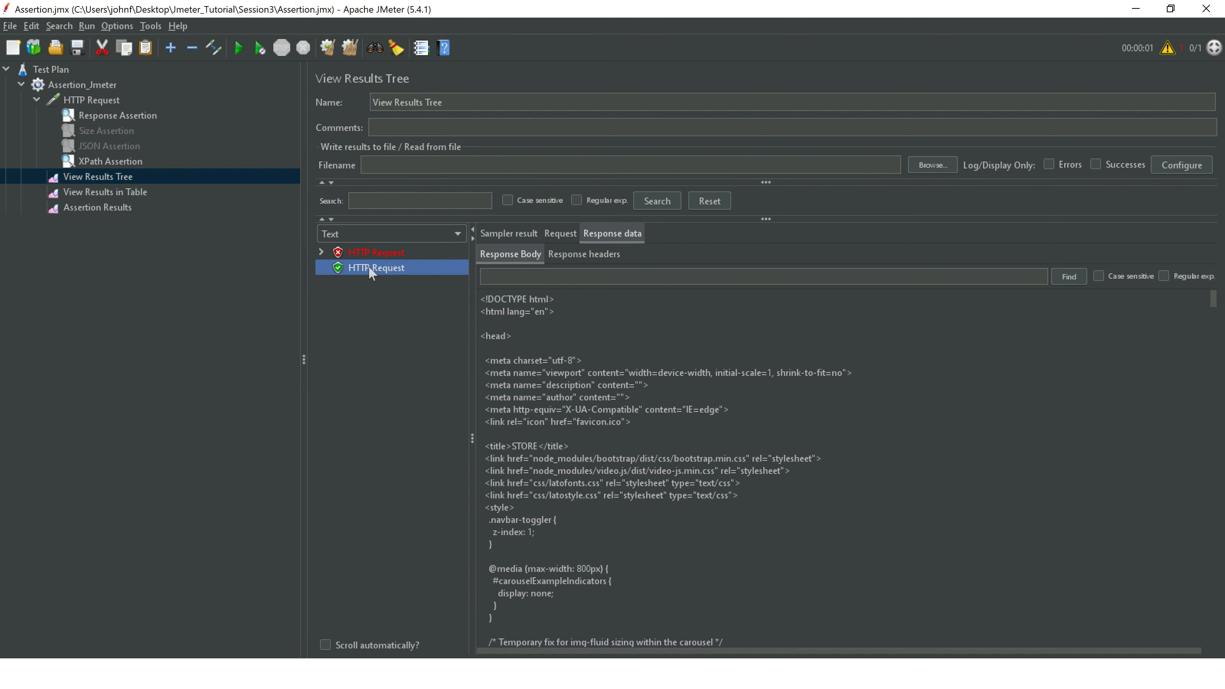
click(618, 232)
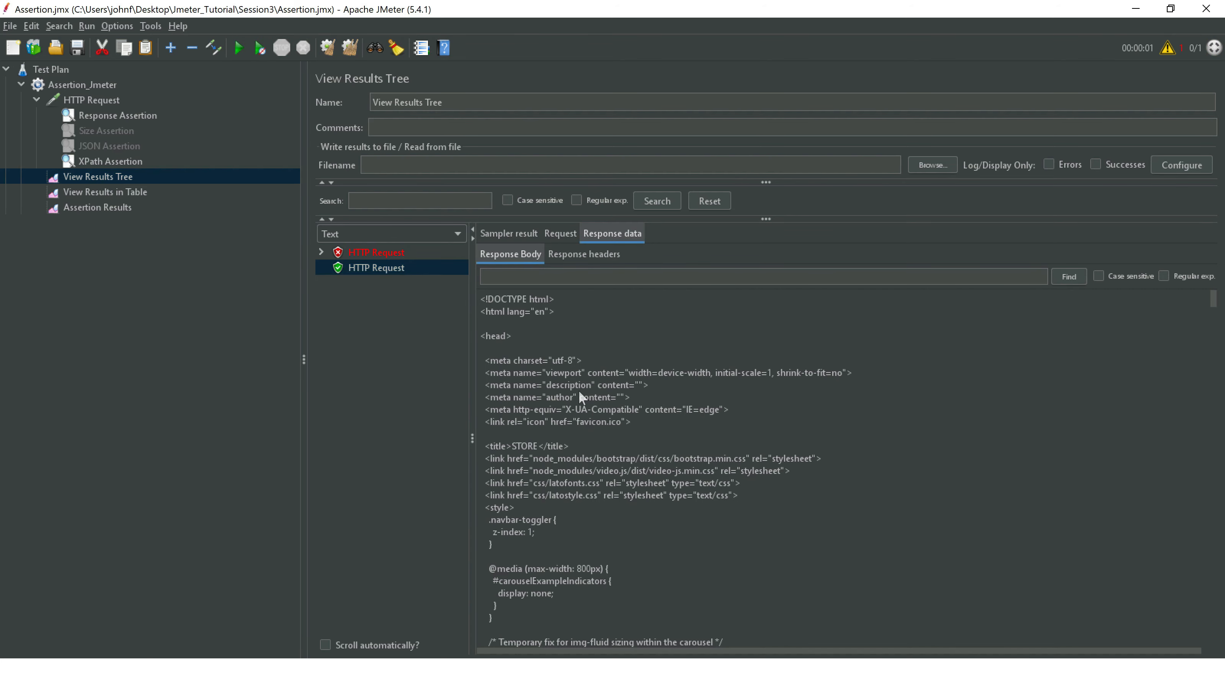
click(523, 231)
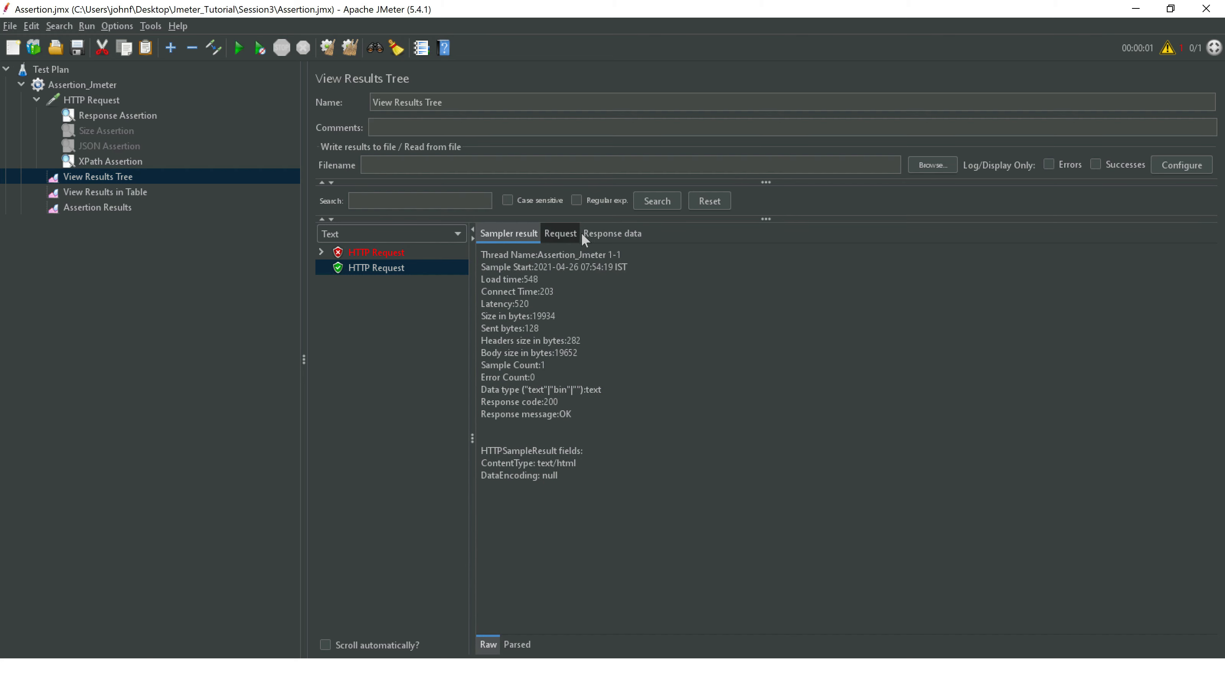
click(606, 232)
scroll(581, 356, down, 6)
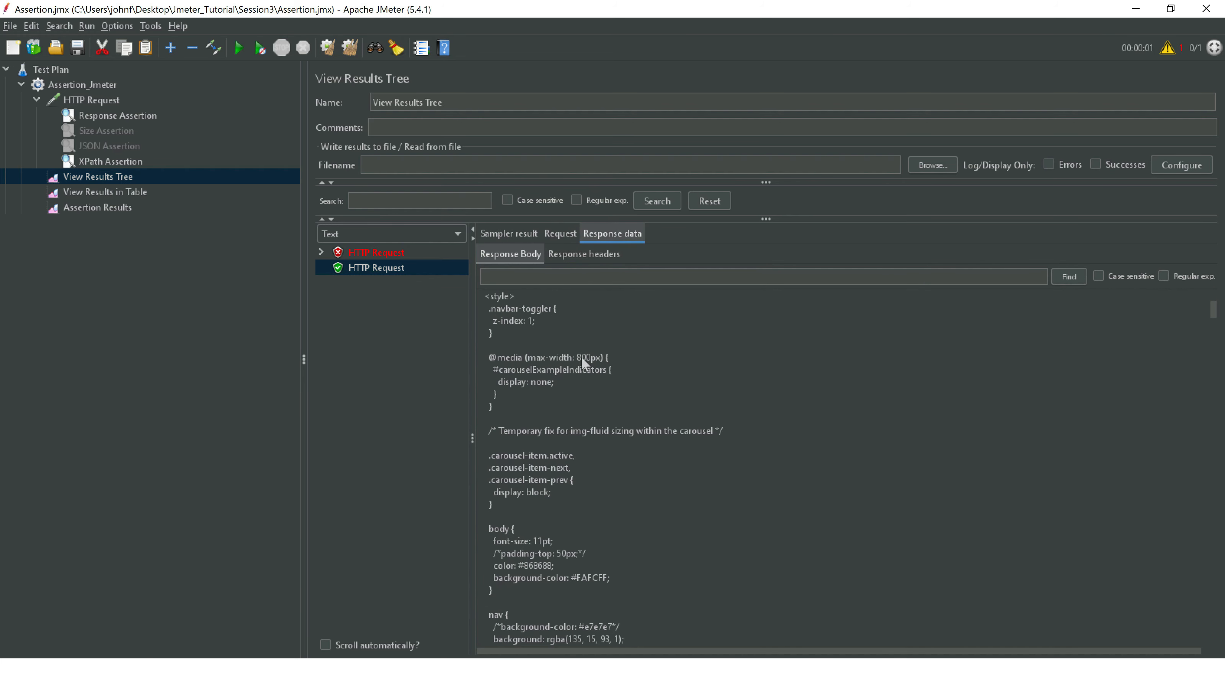
click(577, 254)
click(522, 253)
click(114, 212)
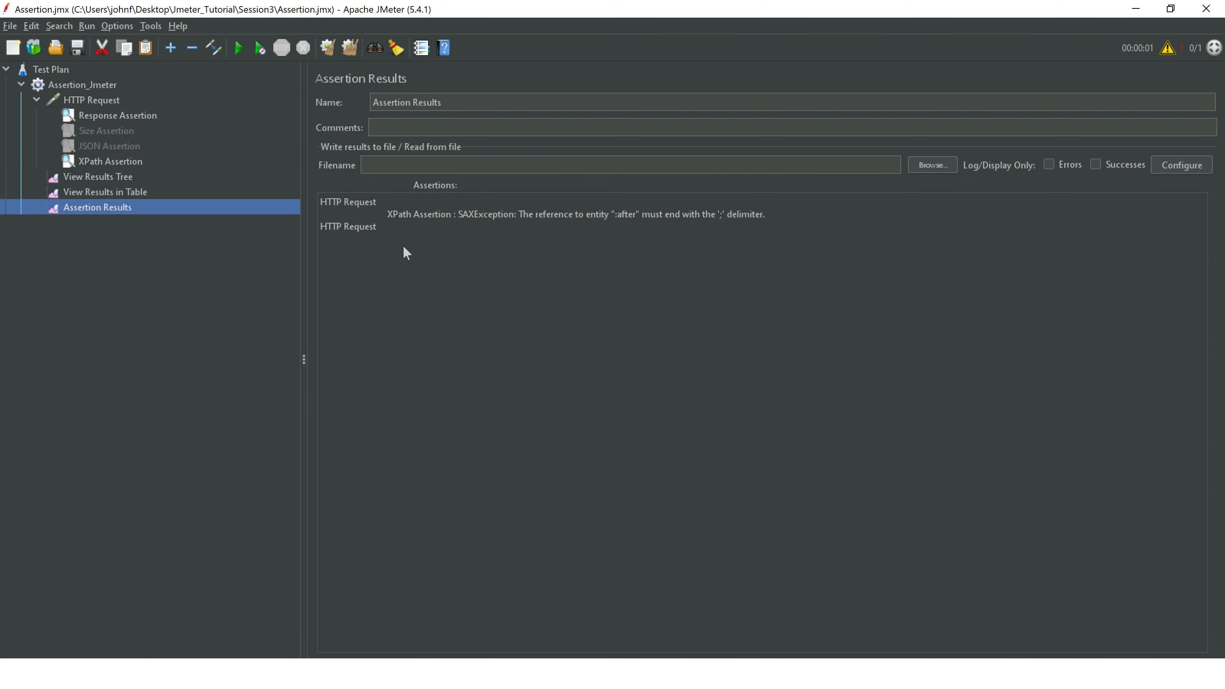
click(130, 193)
Add an HTML Assertion to the HTTP Request
right_click(84, 96)
mouse_move(174, 105)
mouse_move(299, 104)
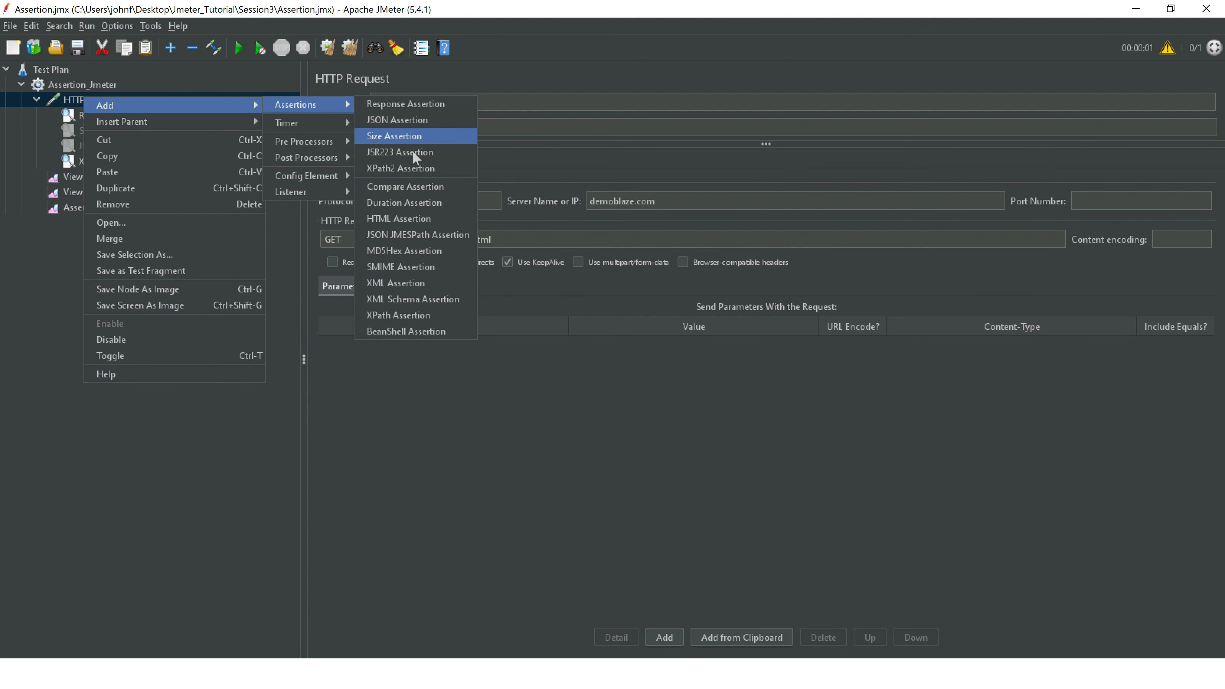
click(420, 220)
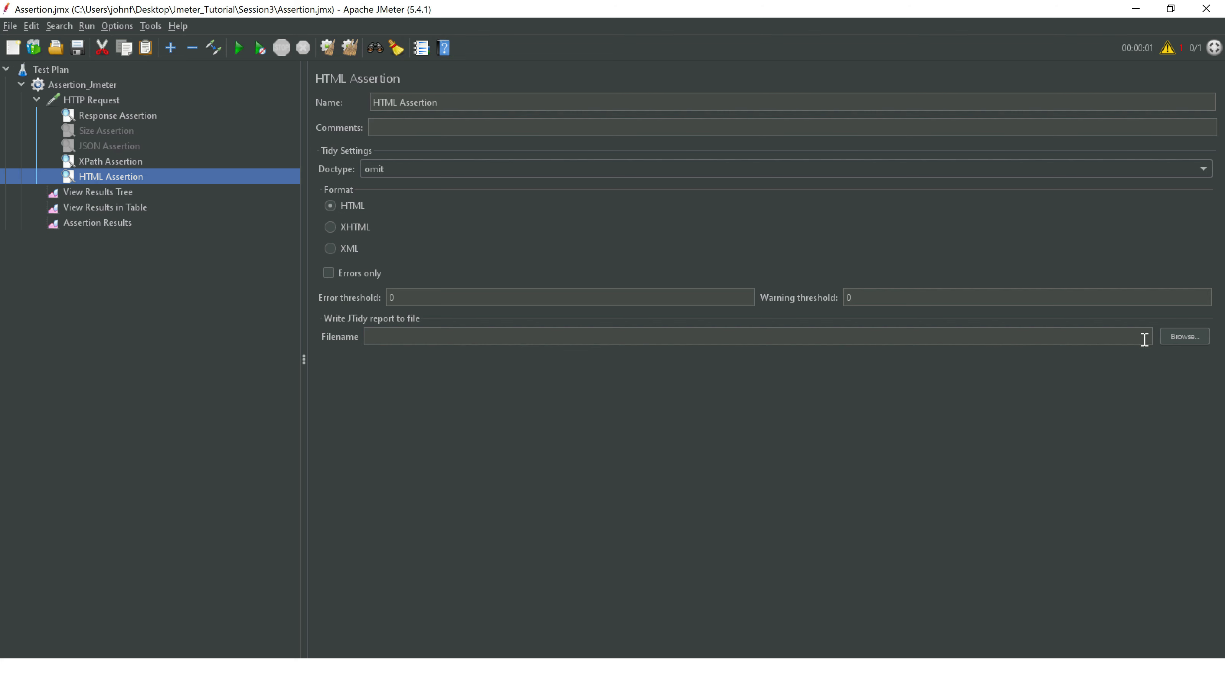
click(1050, 337)
click(1177, 337)
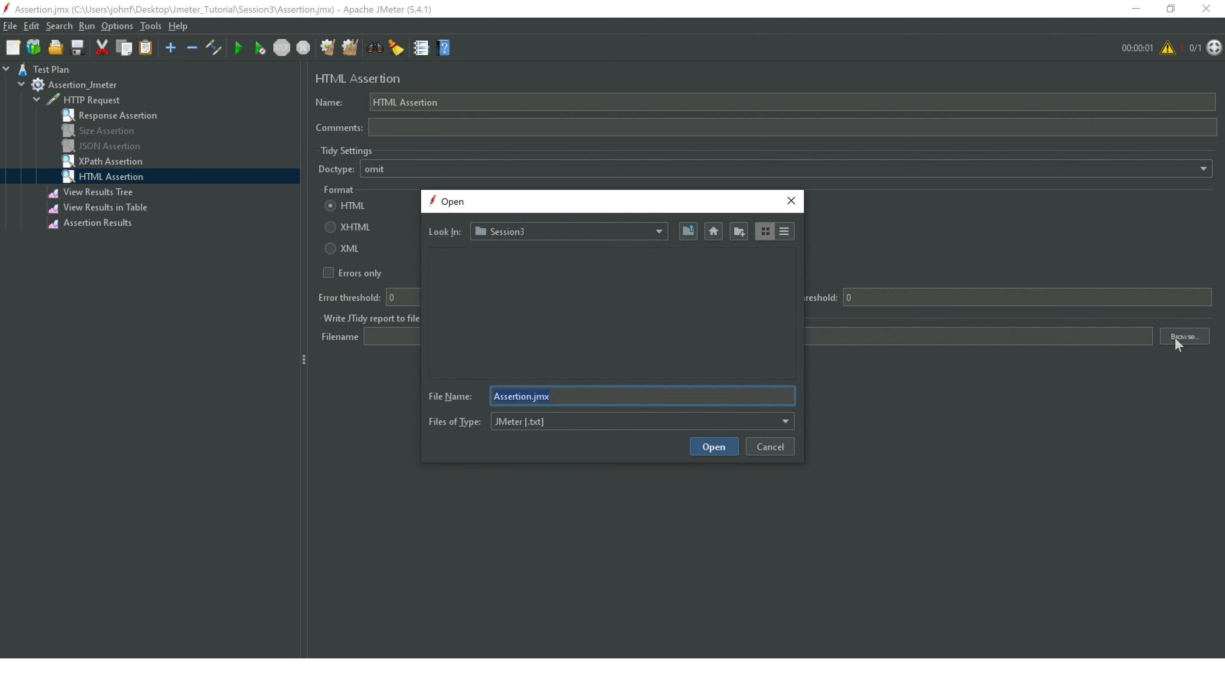
click(774, 446)
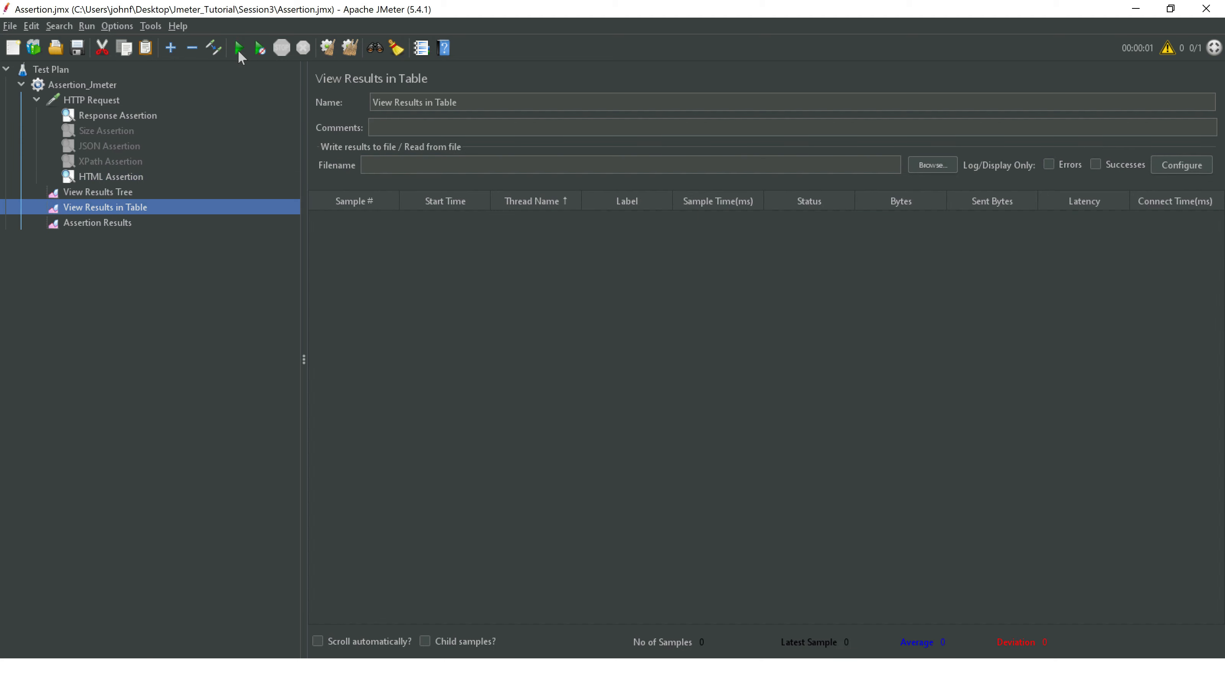
Run the test plan with the HTML Assertion and review the Assertion Results, the request and its response data
click(239, 49)
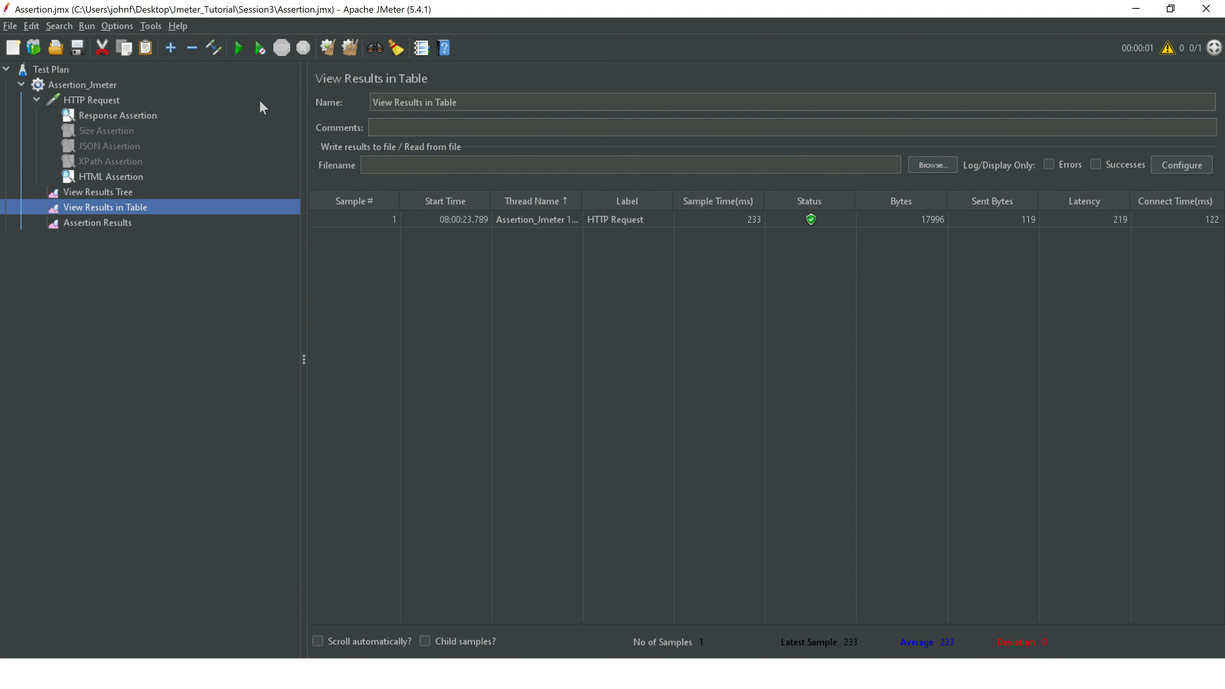
click(113, 224)
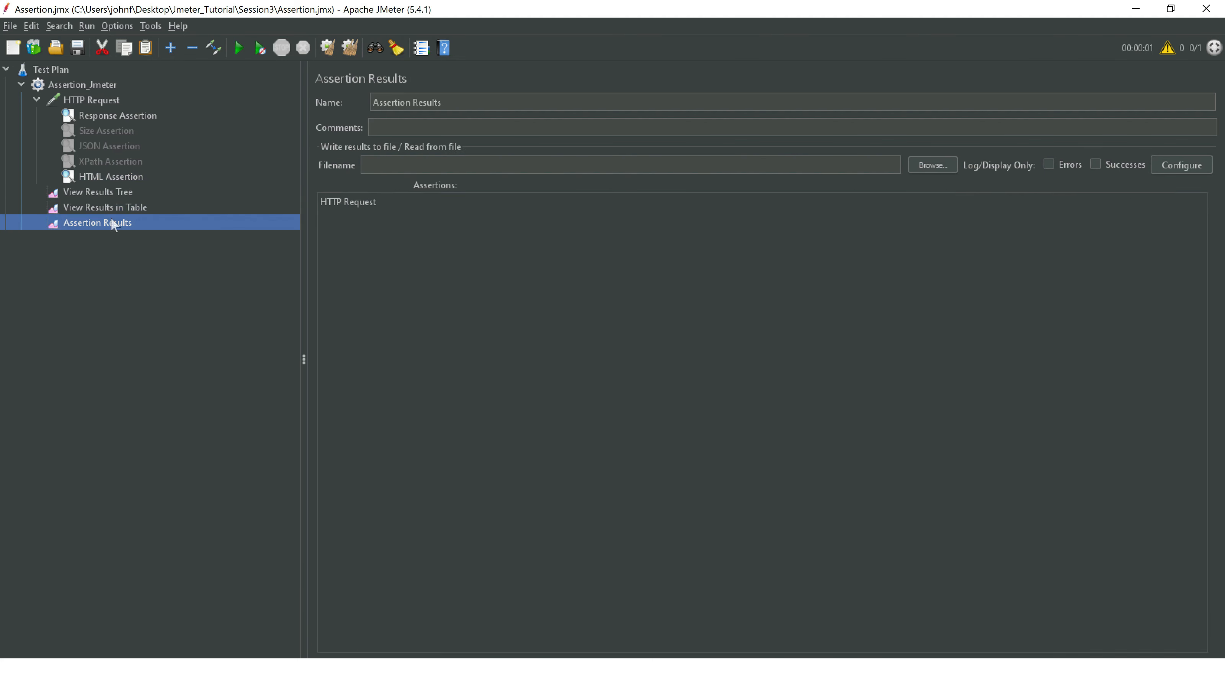
click(98, 192)
click(559, 234)
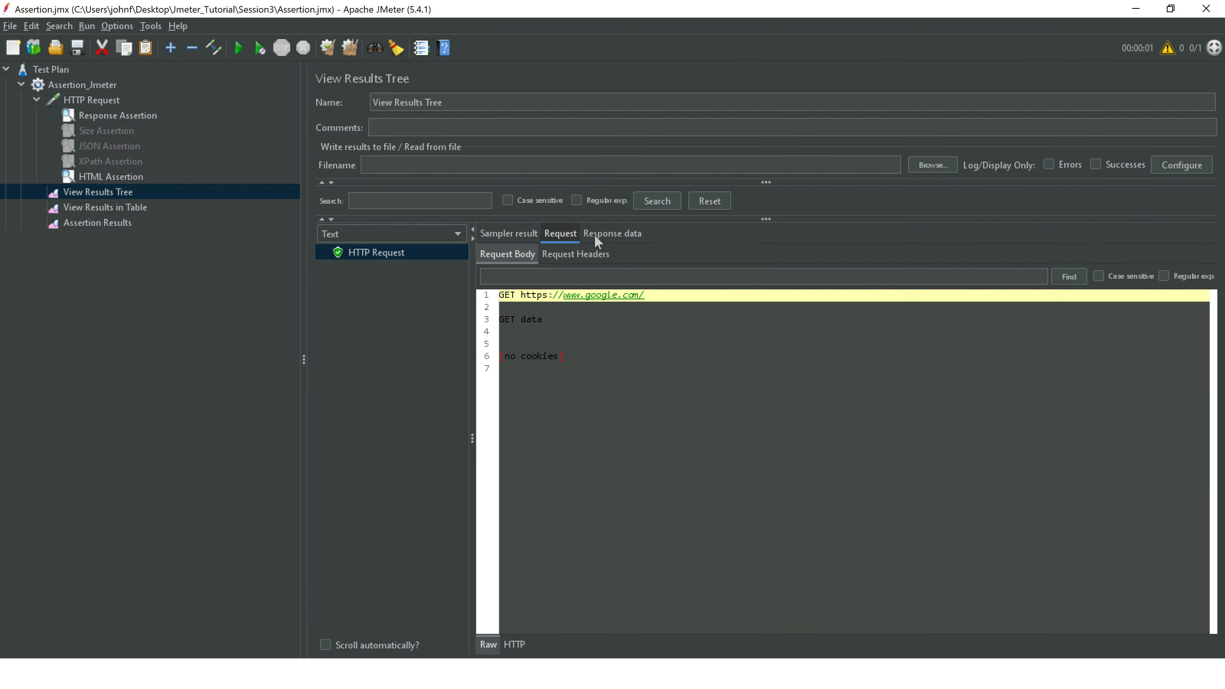
click(603, 234)
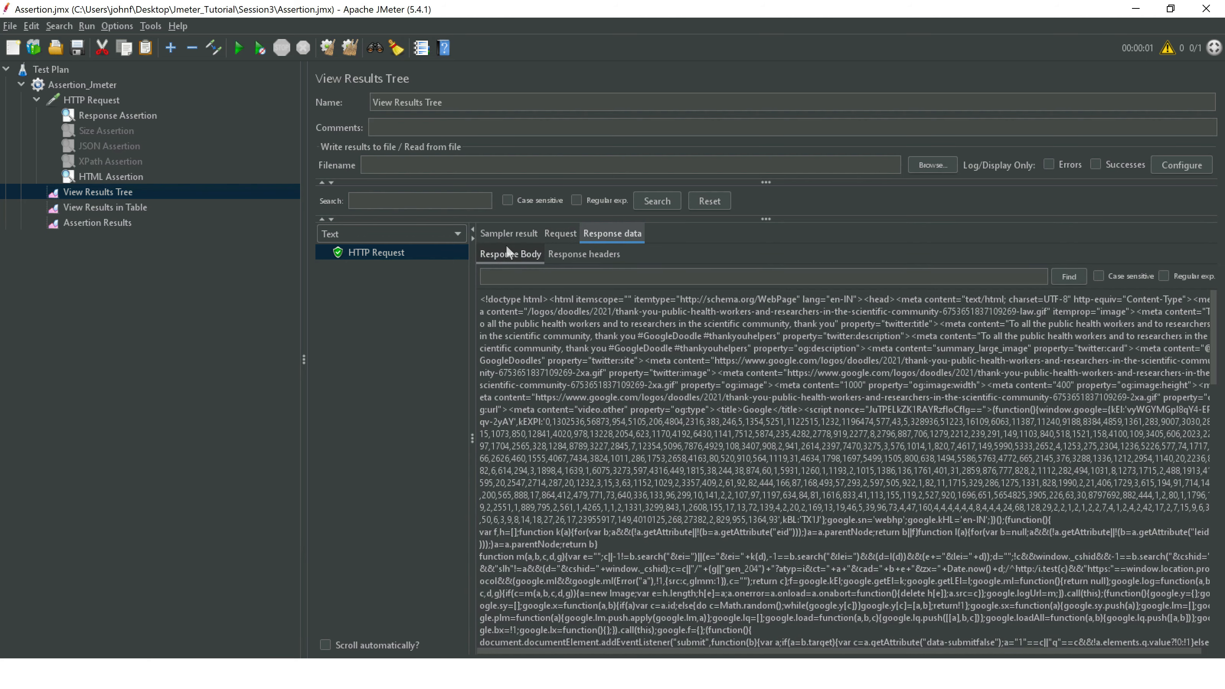
View the response body rendered as HTML in View Results Tree, and switch the renderer back to Text
click(356, 231)
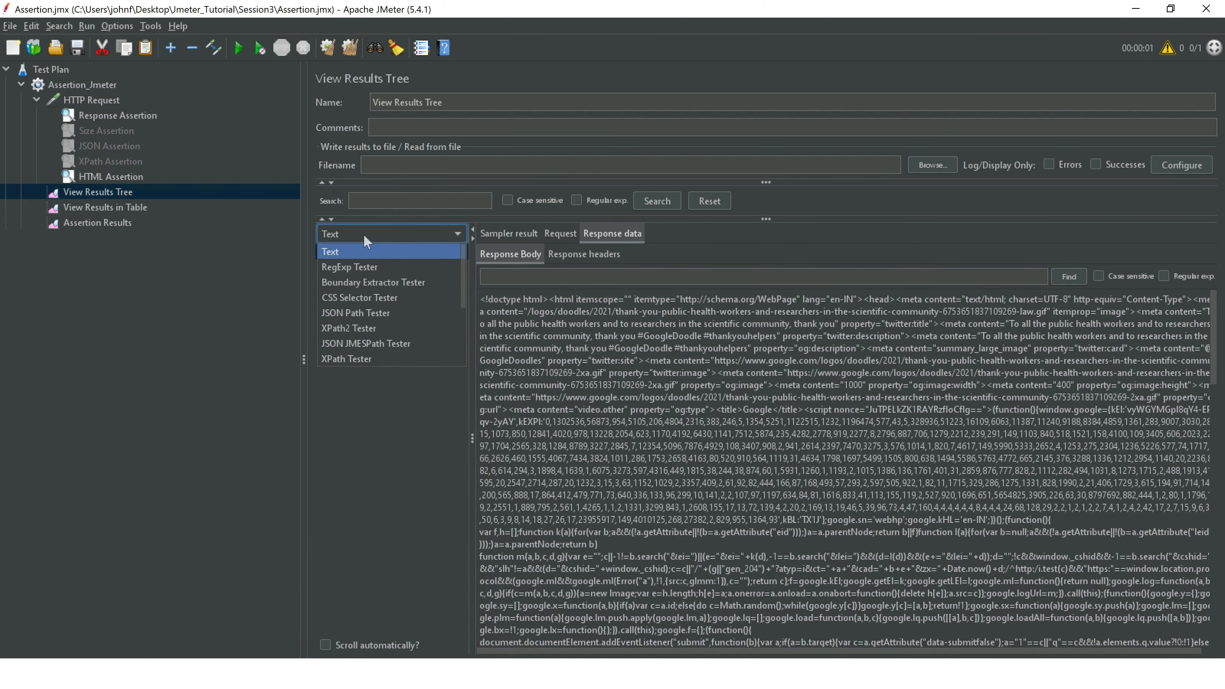
scroll(390, 313, down, 3)
click(381, 324)
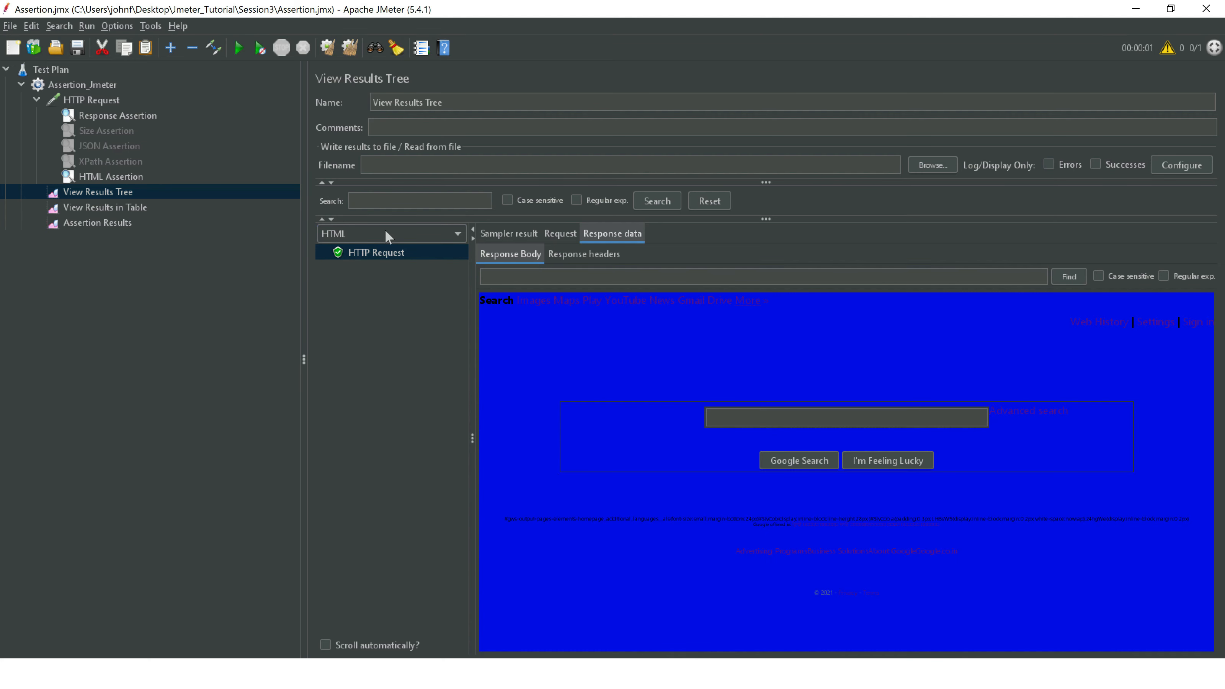
click(386, 233)
scroll(388, 276, up, 1)
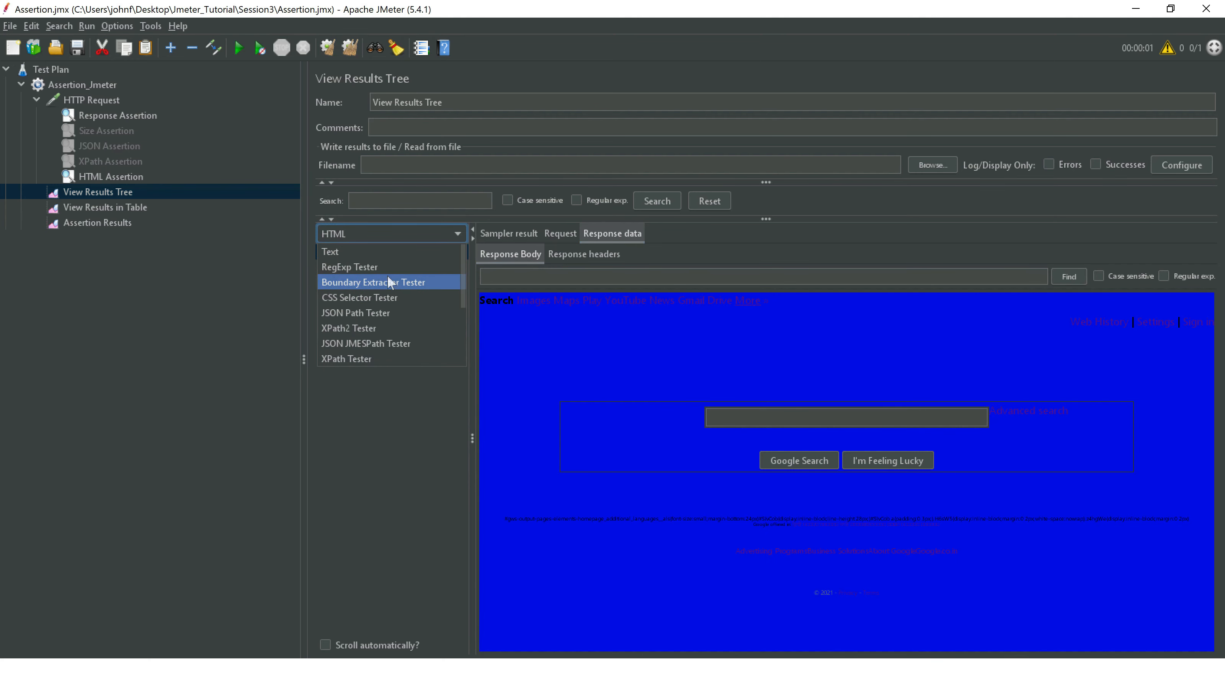
click(379, 252)
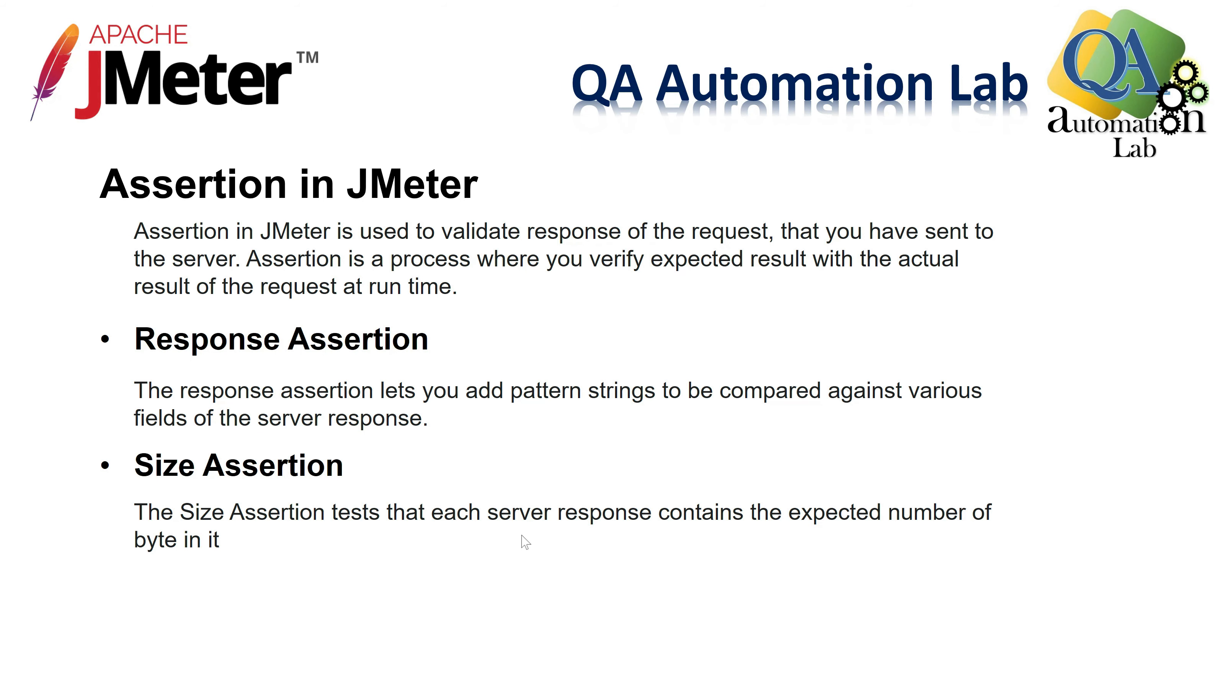
key(Right)
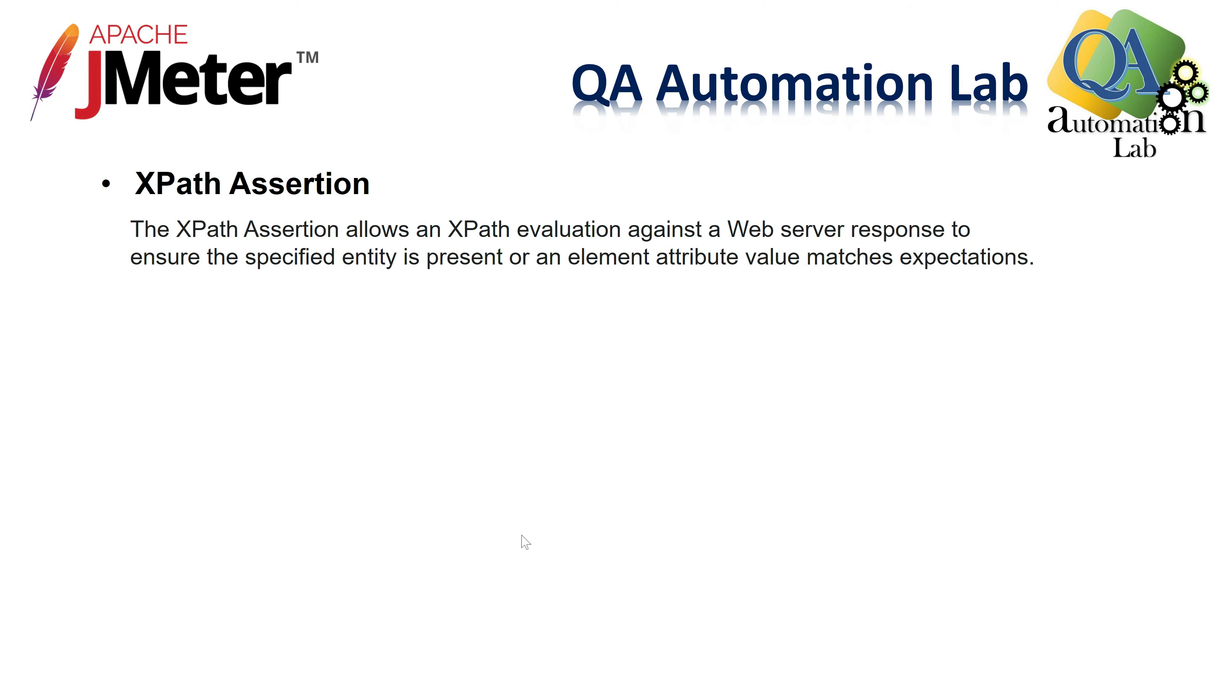
key(Right)
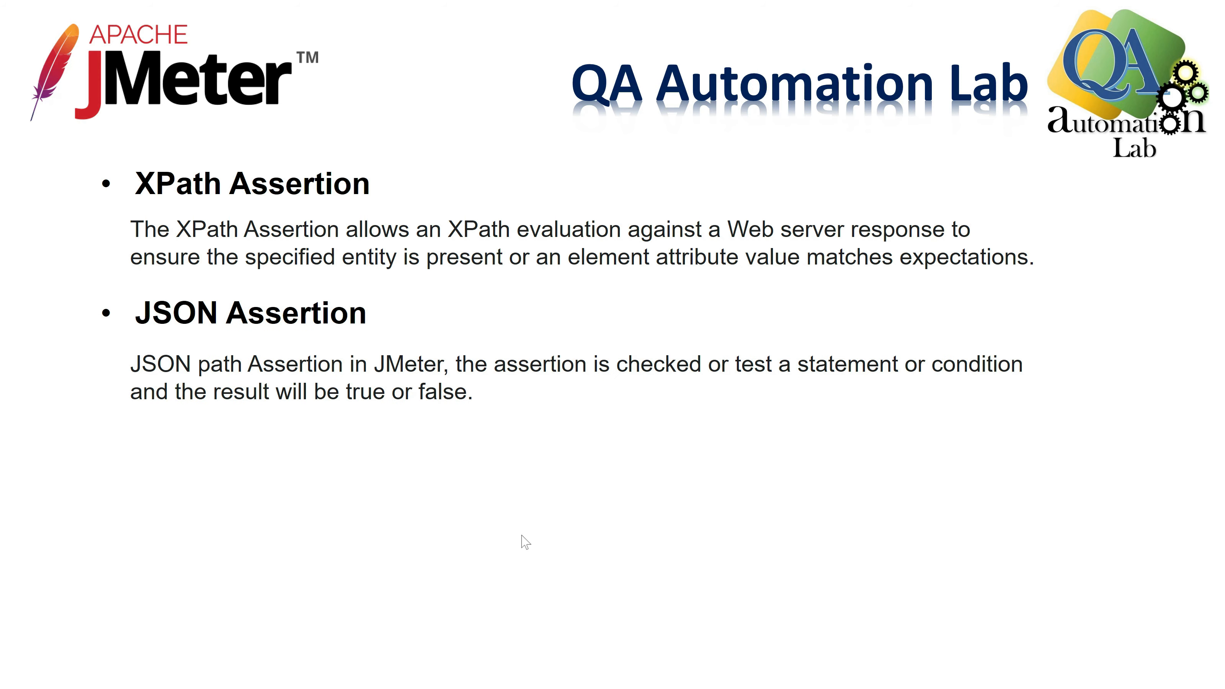
key(Right)
key(Right)
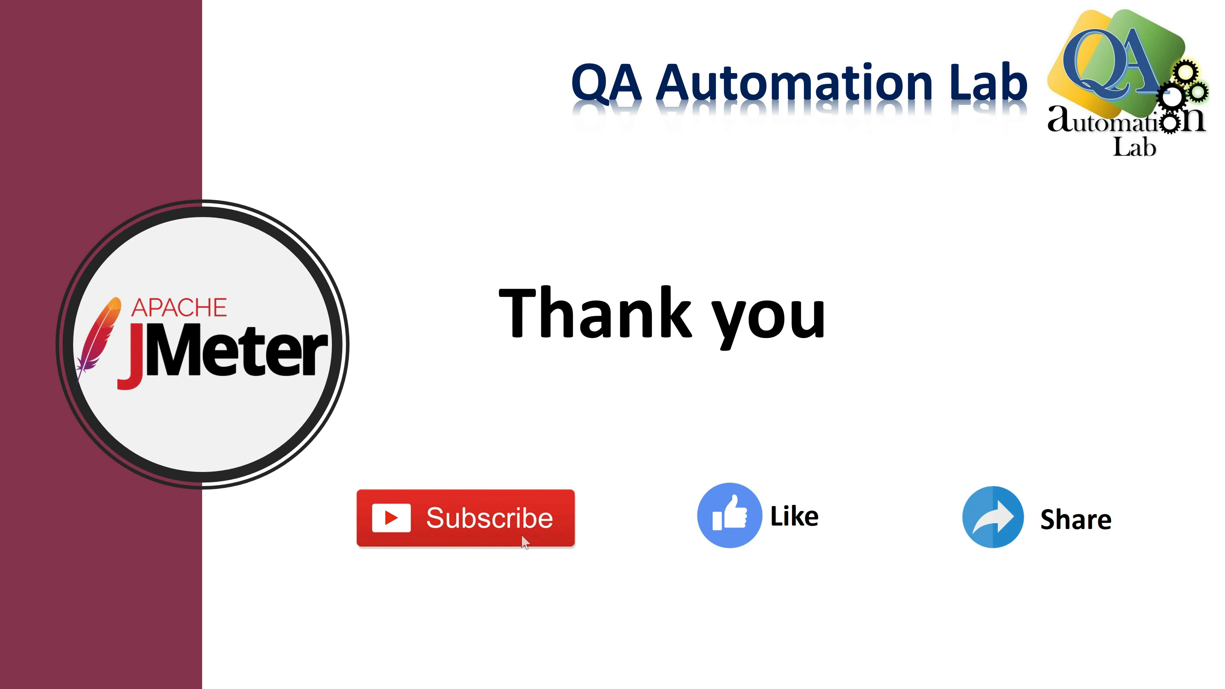